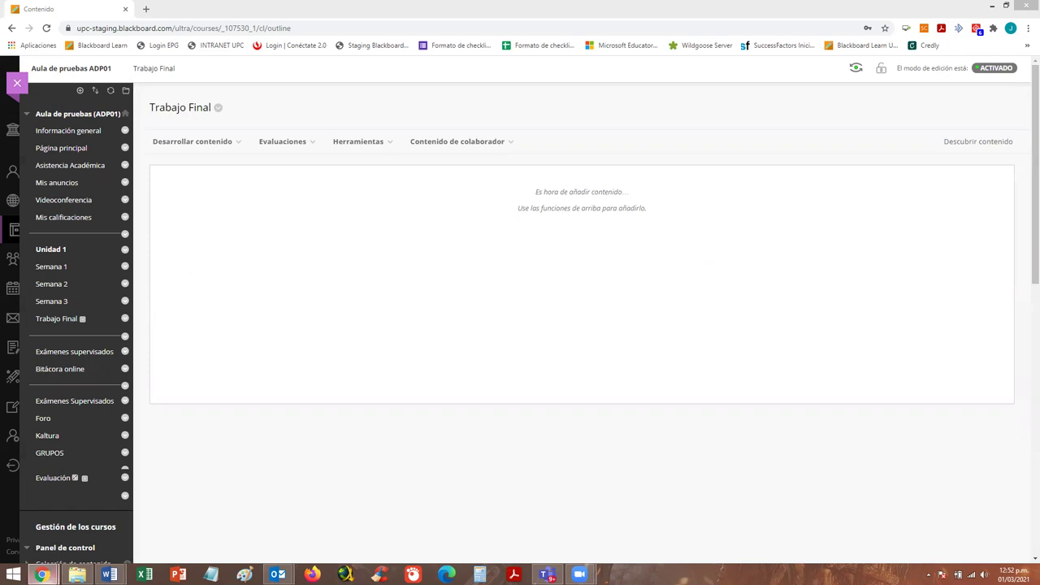
# Switch to the Word document Rúbrica Plan de ventas - Curso Dirección Comercial and highlight its program and course names.
pyautogui.moveTo(110, 574)
pyautogui.click(63, 510)
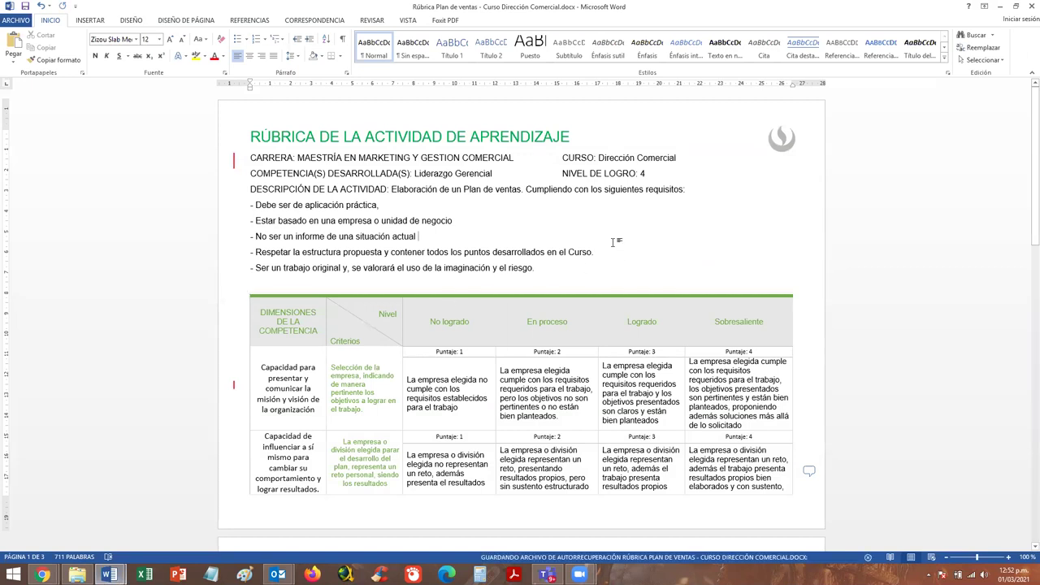
pyautogui.click(536, 230)
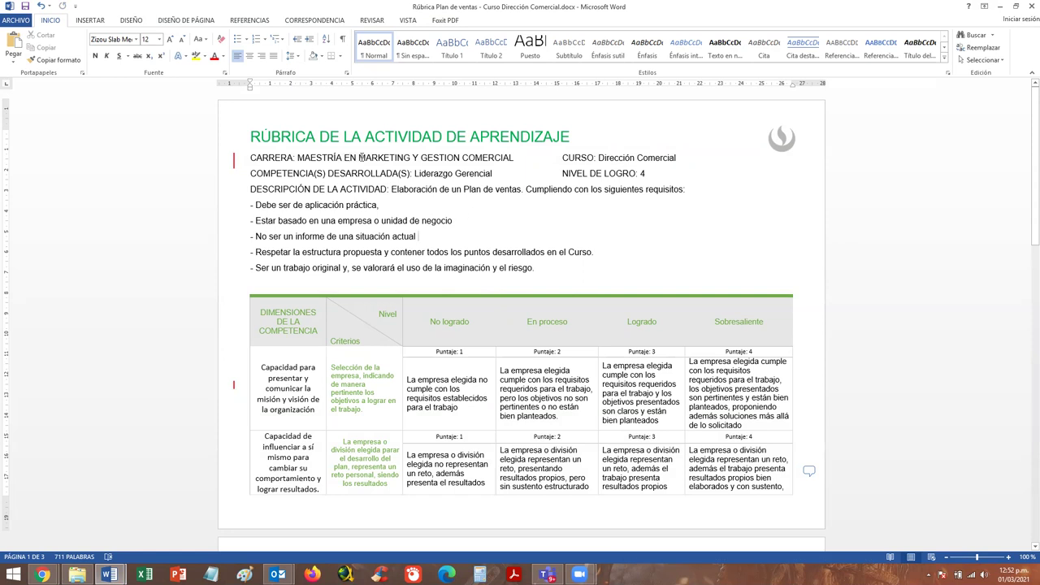
pyautogui.moveTo(358, 158); pyautogui.dragTo(513, 158)
pyautogui.click(601, 157)
pyautogui.moveTo(666, 158); pyautogui.dragTo(599, 157)
pyautogui.click(624, 193)
# Look through the rubric's table of criteria, achievement levels and scores, and return to the beginning of the document.
pyautogui.scroll(-10, 592, 211)
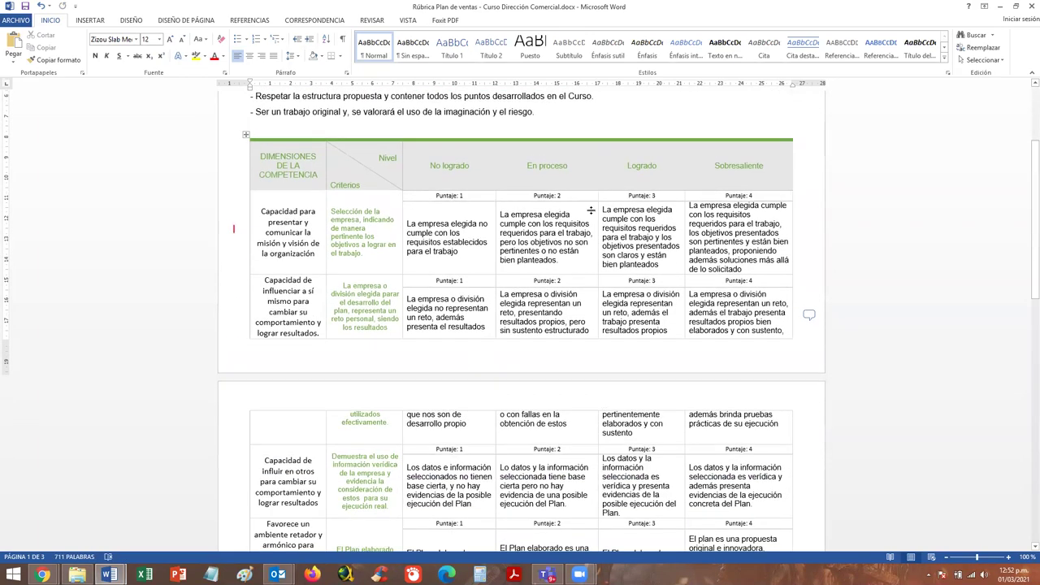
pyautogui.scroll(-5, 591, 211)
pyautogui.scroll(6, 590, 210)
pyautogui.scroll(8, 591, 211)
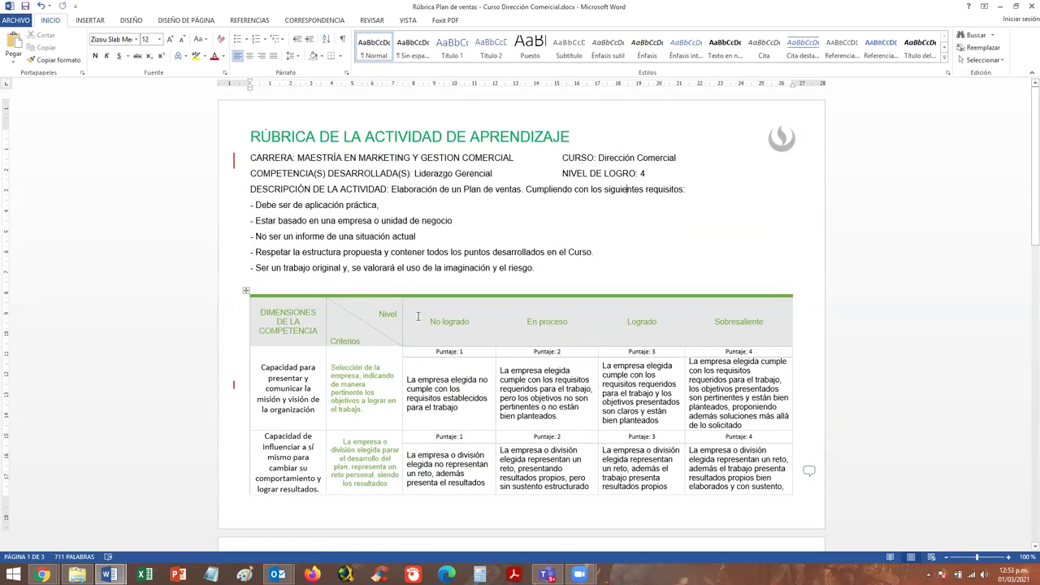
# Switch to the Blackboard course in Chrome and look over the course tools in the control panel.
pyautogui.moveTo(42, 575)
pyautogui.click(69, 524)
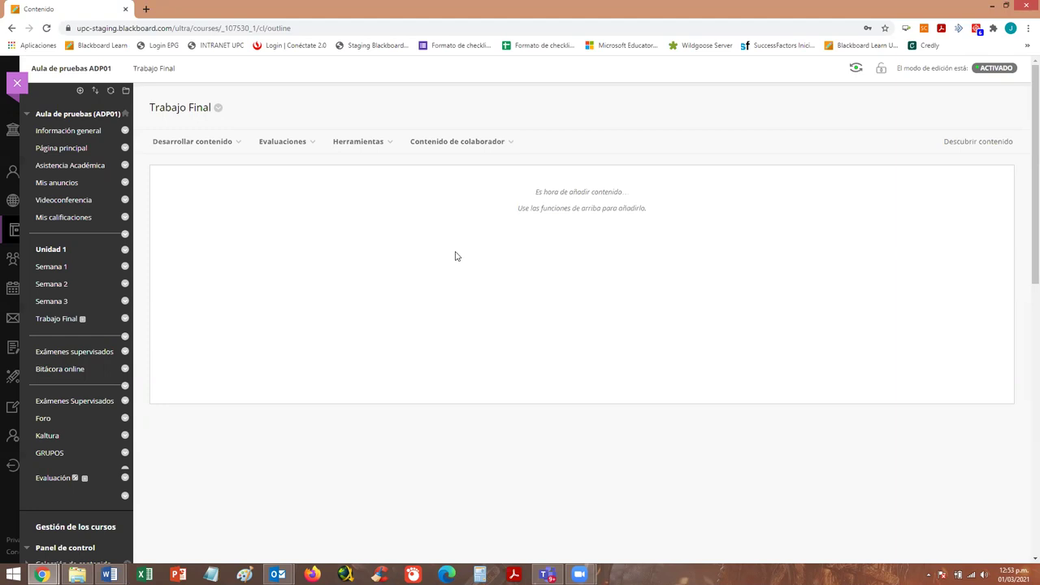
pyautogui.scroll(-2, 398, 279)
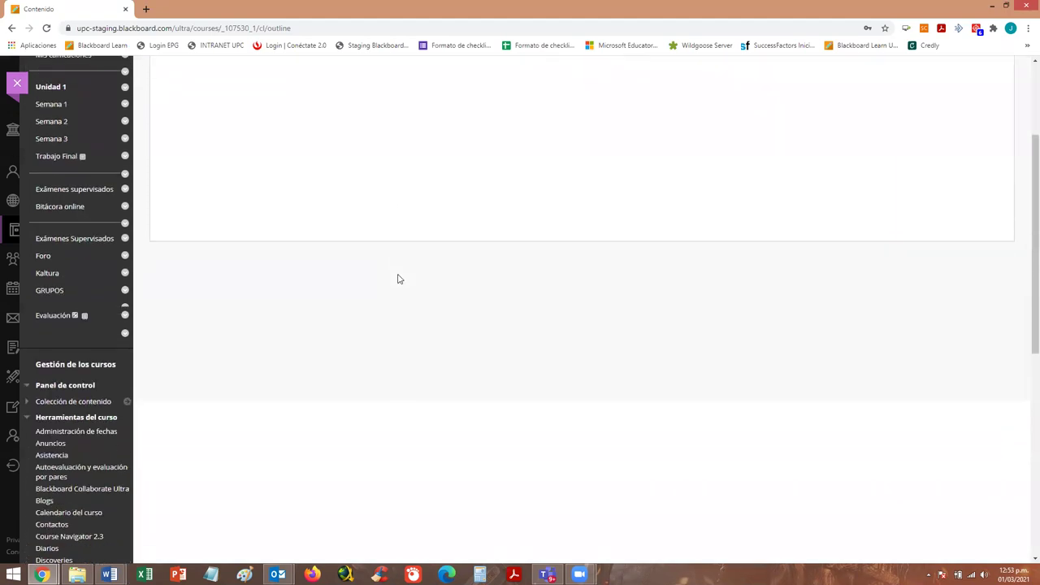
pyautogui.scroll(-3, 397, 279)
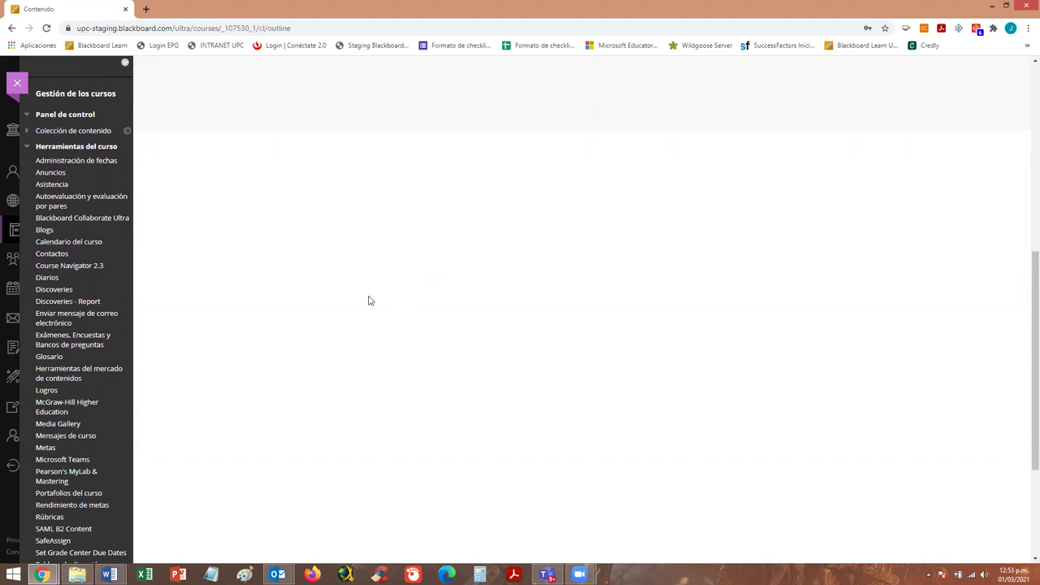
# Switch to the Word rubric document and review the criteria rows with their performance levels.
pyautogui.moveTo(112, 570)
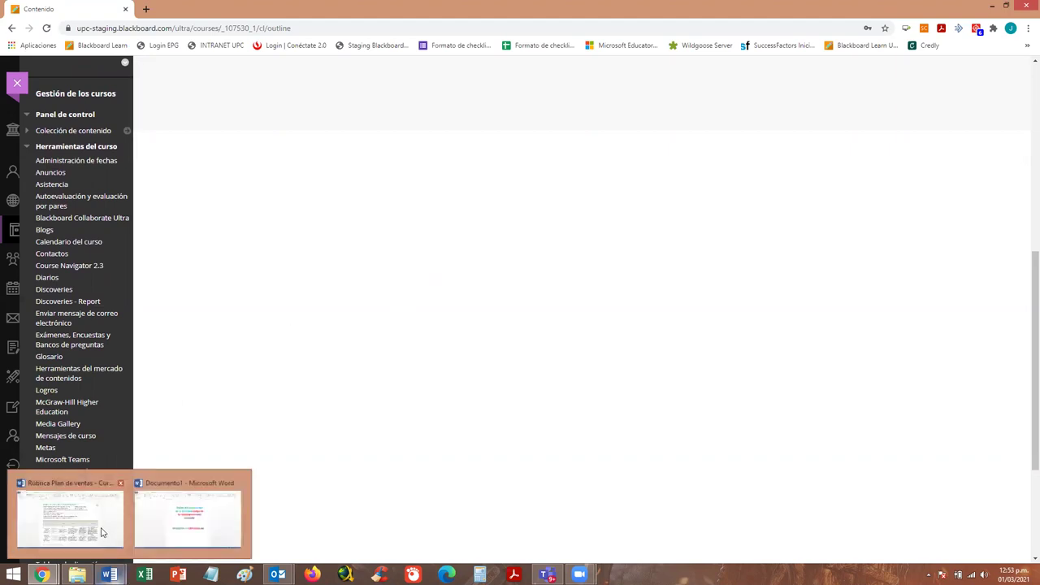
pyautogui.click(104, 532)
pyautogui.scroll(-3, 552, 286)
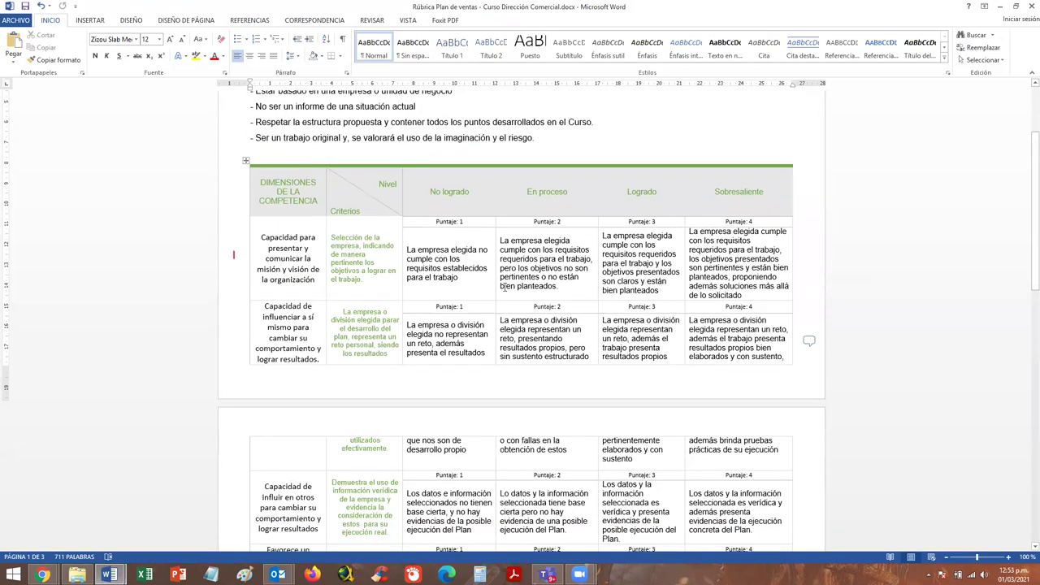
pyautogui.scroll(-3, 593, 291)
pyautogui.scroll(2, 585, 277)
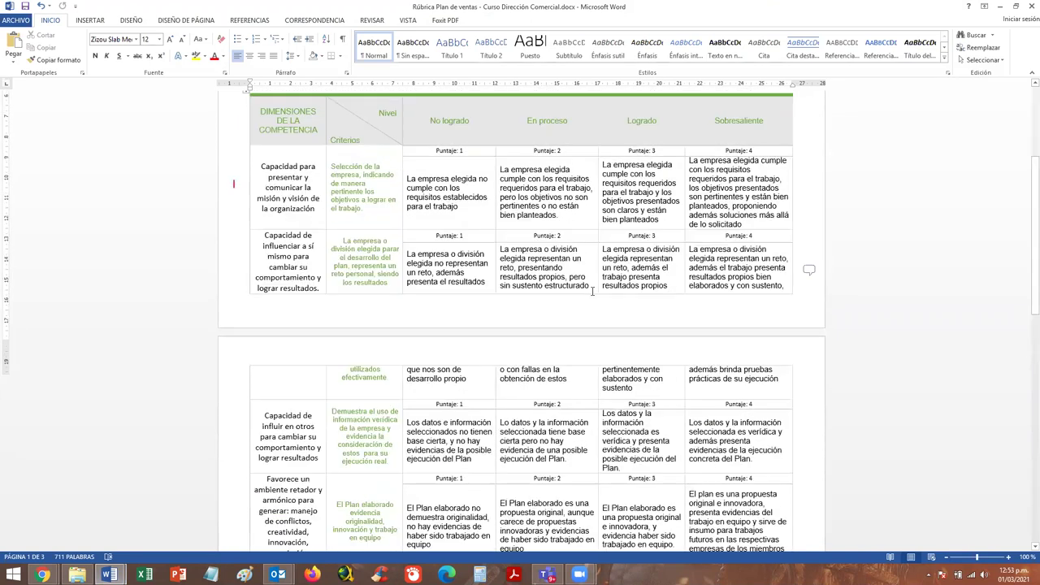
# Switch to the Blackboard course in Chrome and start creating a new rubric with the Rúbricas course tool.
pyautogui.moveTo(43, 573)
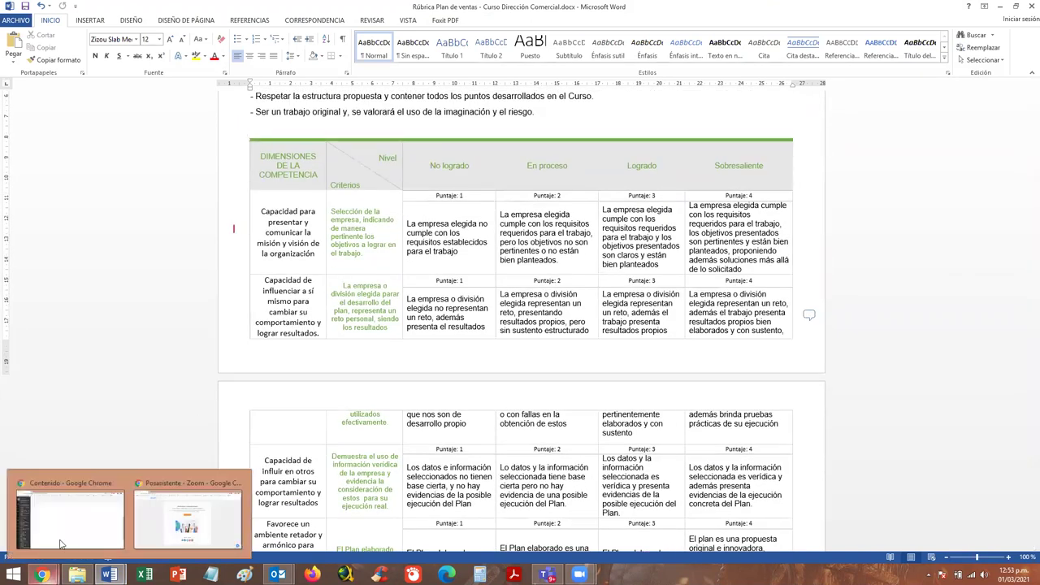
pyautogui.click(53, 520)
pyautogui.scroll(1, 454, 260)
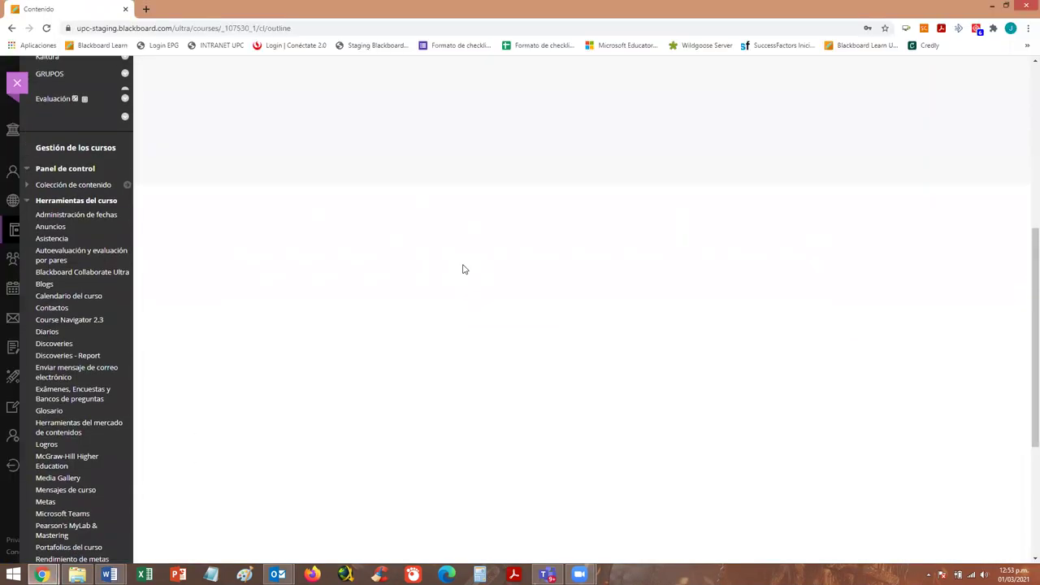
pyautogui.scroll(2, 122, 301)
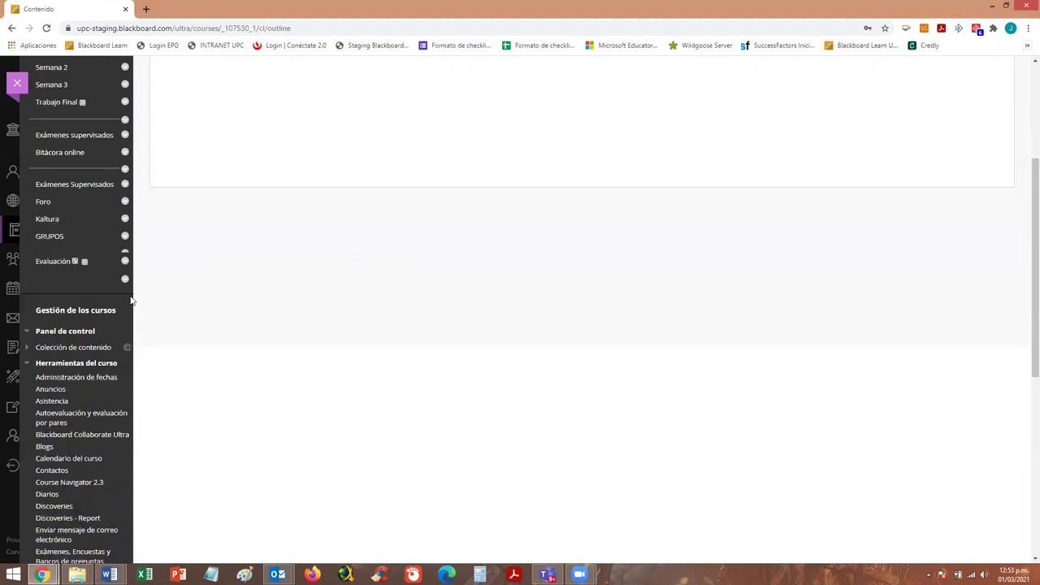
pyautogui.click(89, 363)
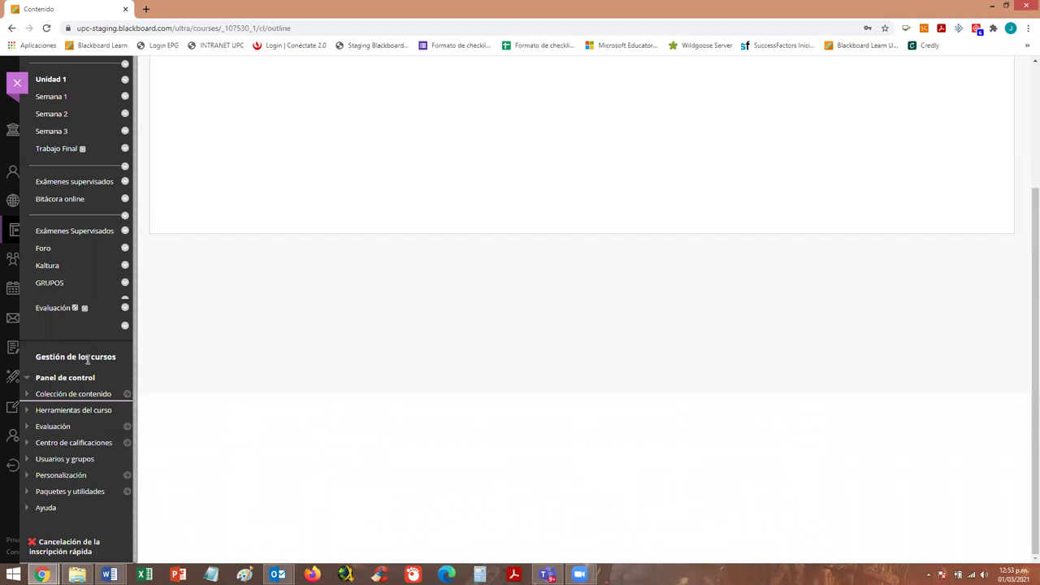
pyautogui.click(84, 411)
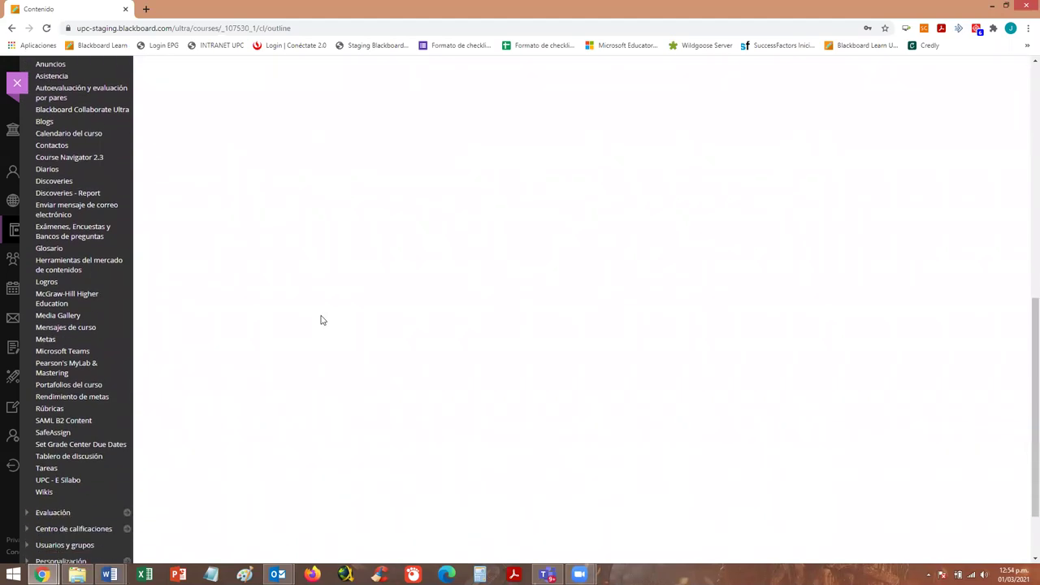
pyautogui.click(51, 413)
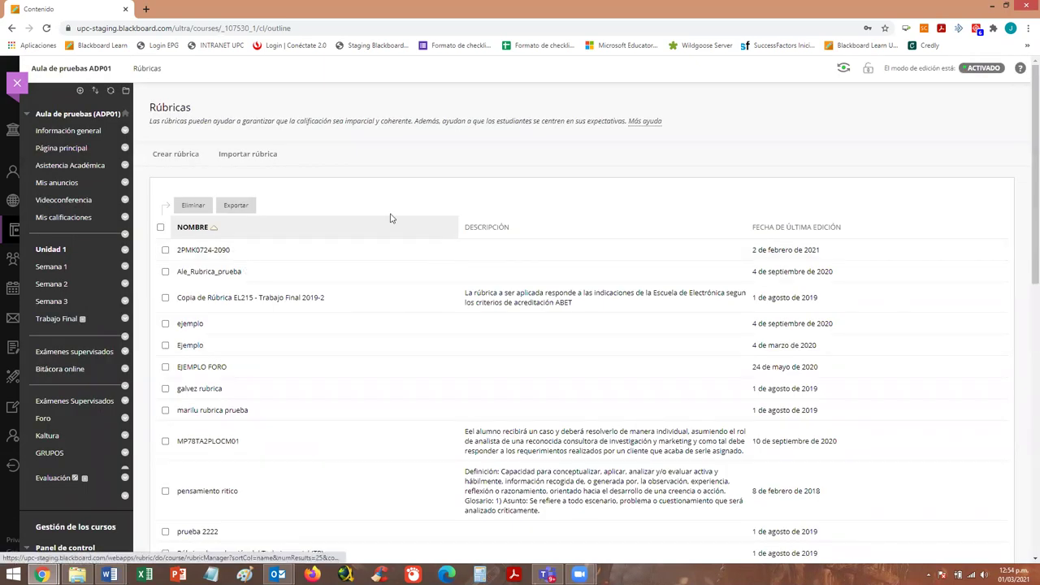
pyautogui.click(173, 156)
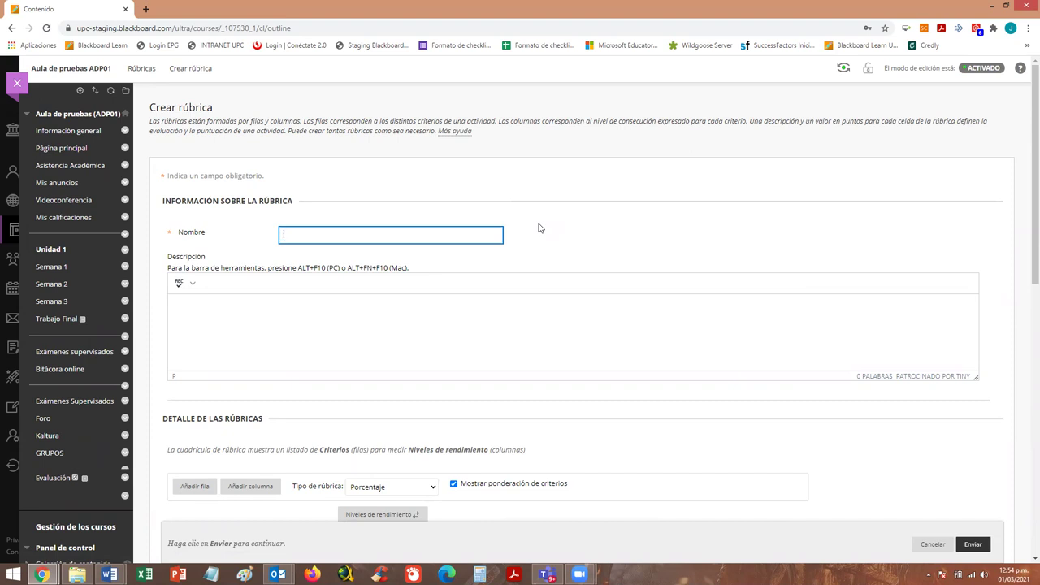
pyautogui.click(462, 236)
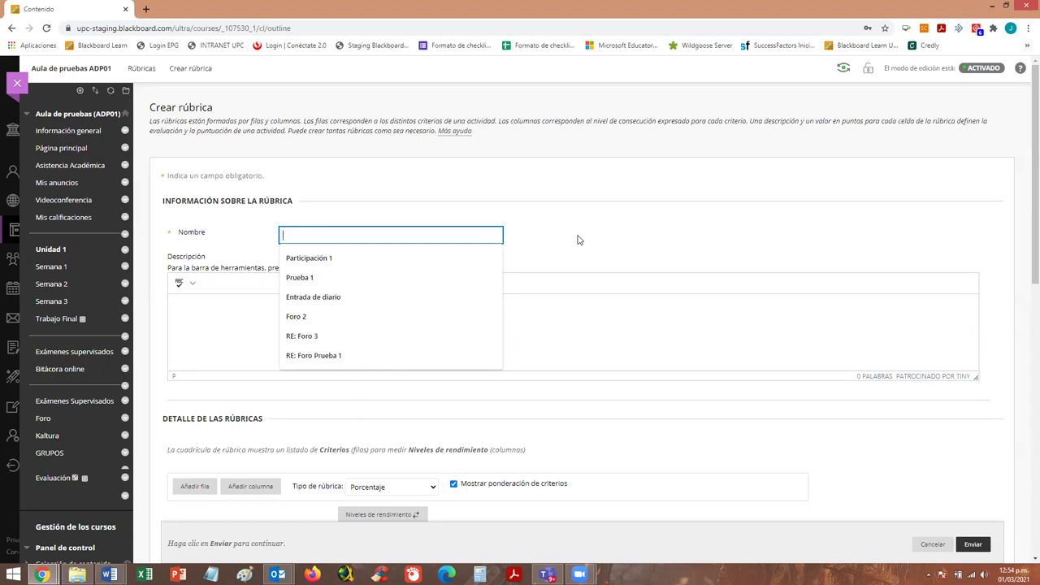
# Switch to Word's Documento1, highlight "Código del curso" in the naming format, and check the course identifier in Blackboard.
pyautogui.moveTo(110, 574)
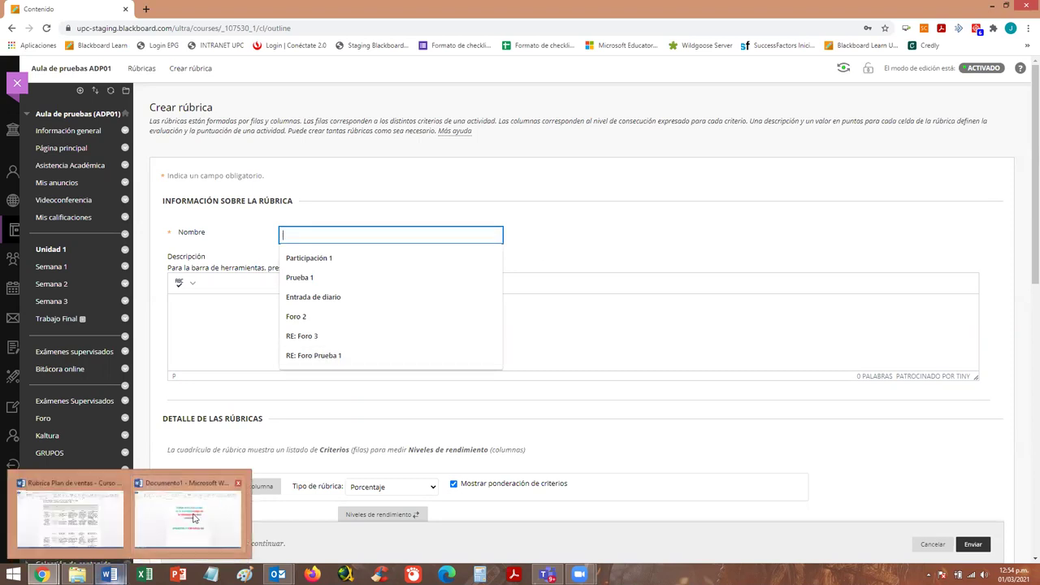
pyautogui.click(193, 517)
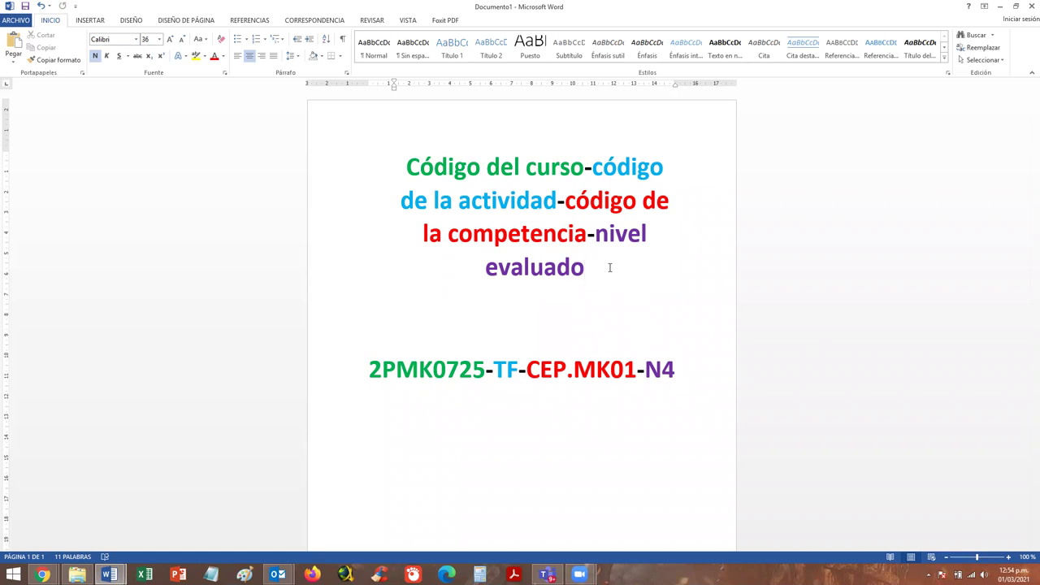
pyautogui.moveTo(407, 166); pyautogui.dragTo(573, 168)
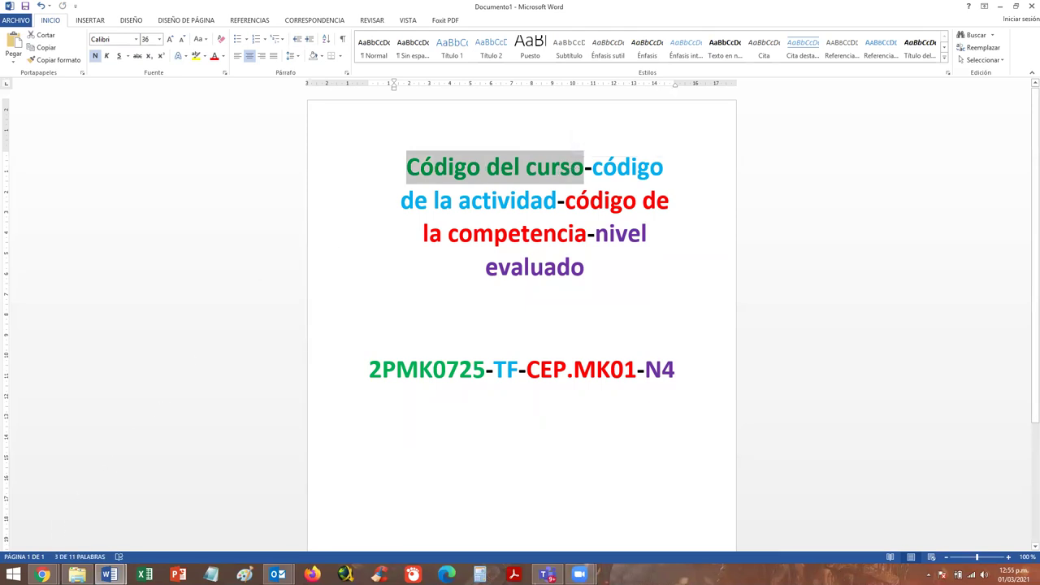
pyautogui.moveTo(45, 575)
pyautogui.click(69, 512)
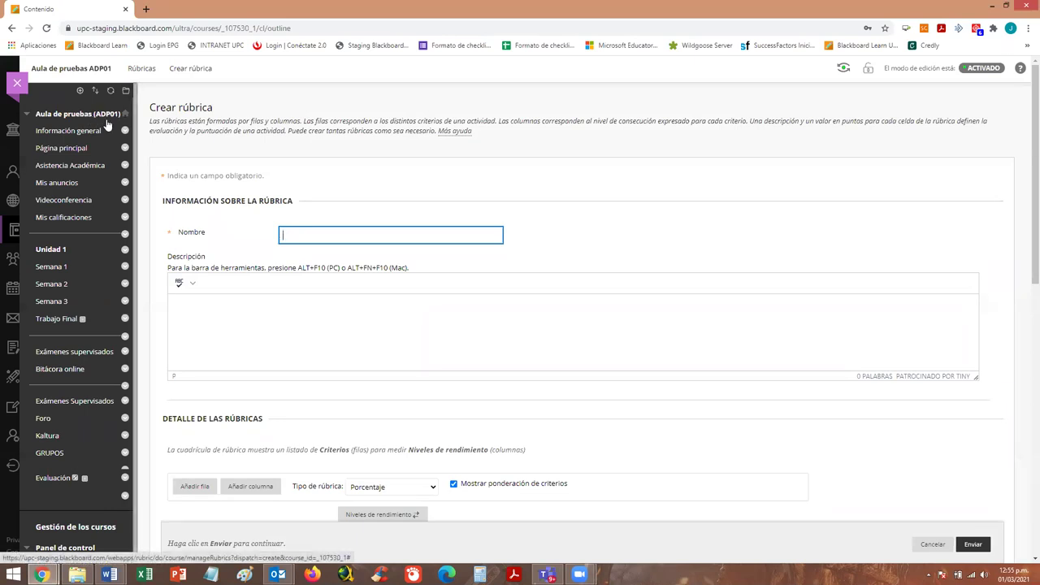
# Switch to Documento1 in Word and highlight the course code 2PMK0725 in the example rubric name.
pyautogui.moveTo(113, 554)
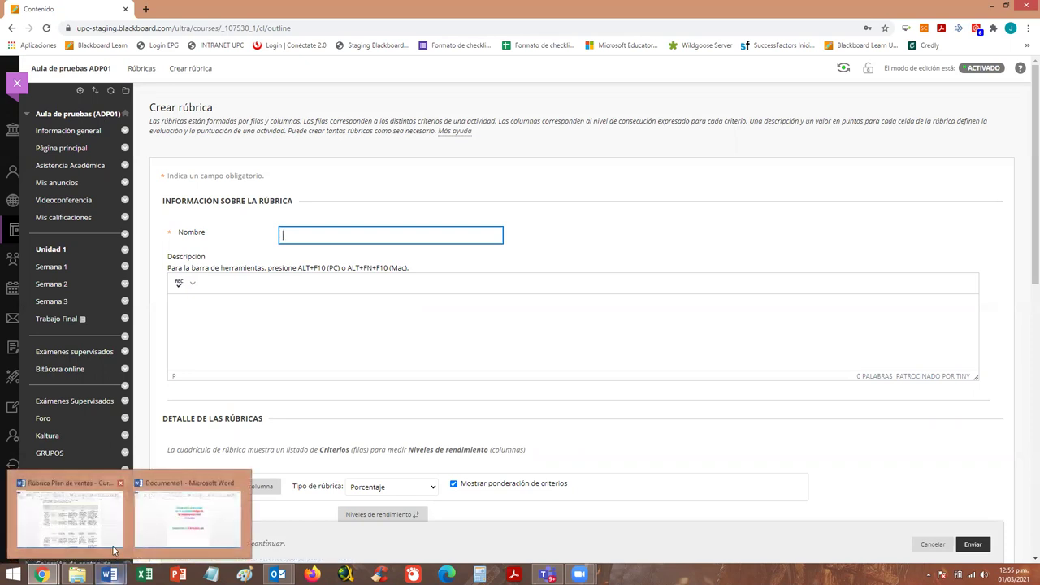
pyautogui.click(187, 516)
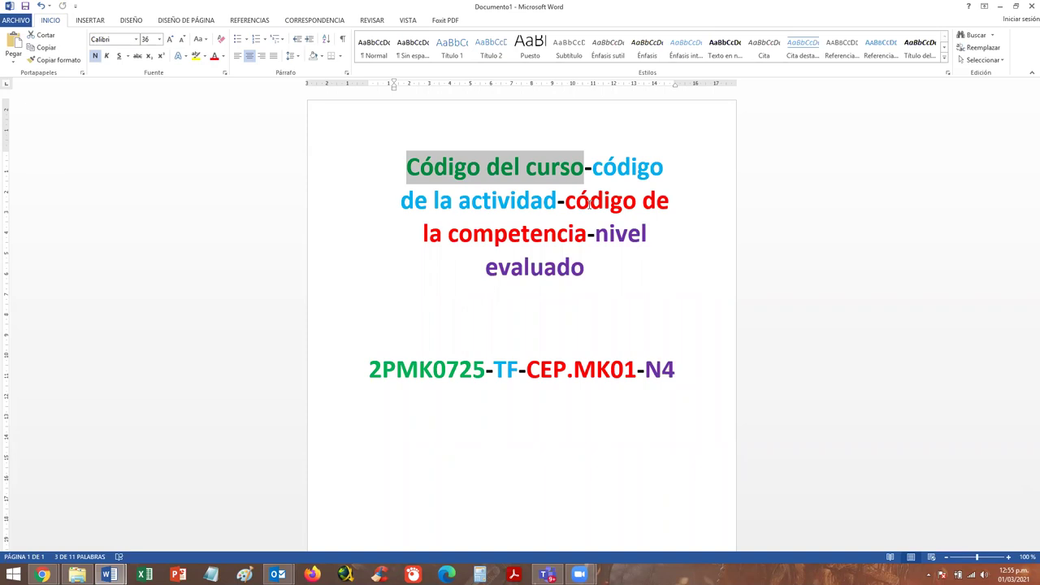
pyautogui.click(570, 175)
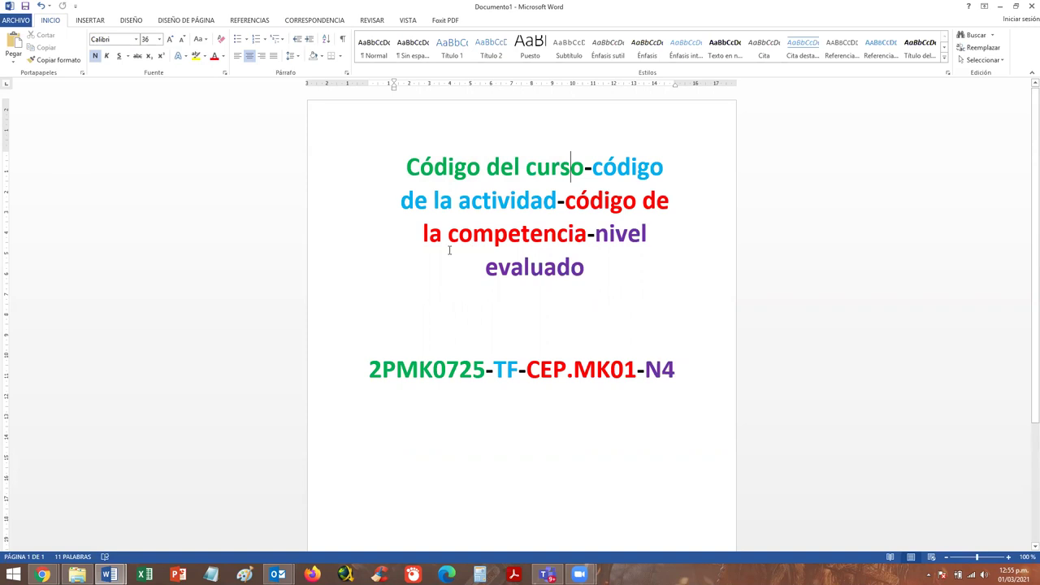
pyautogui.moveTo(369, 370); pyautogui.dragTo(484, 374)
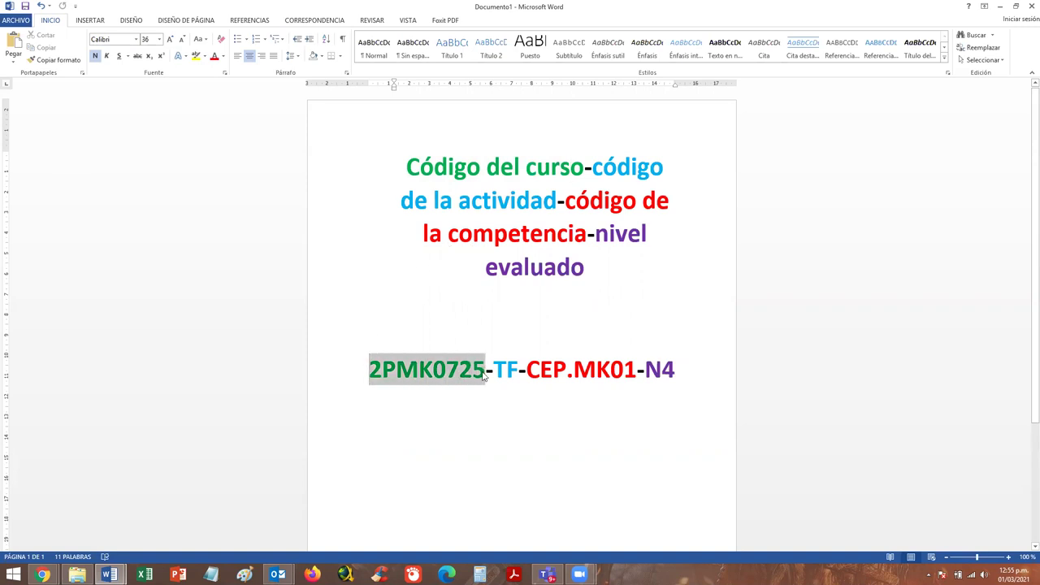
pyautogui.click(609, 260)
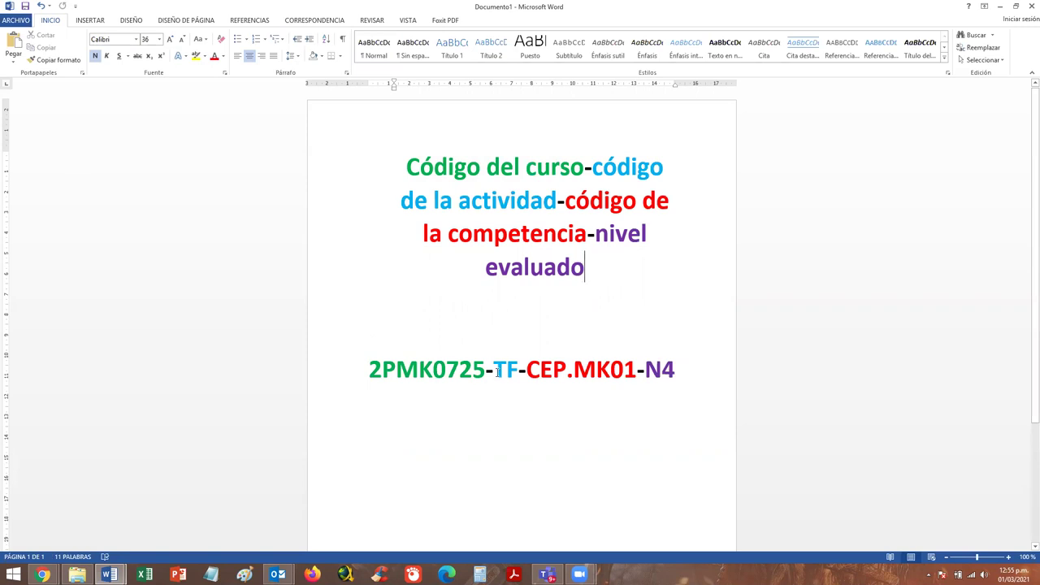
# Highlight "código de la actividad" in the naming format and its matching part TF in the example name.
pyautogui.doubleClick(496, 370)
pyautogui.click(627, 236)
pyautogui.doubleClick(594, 167)
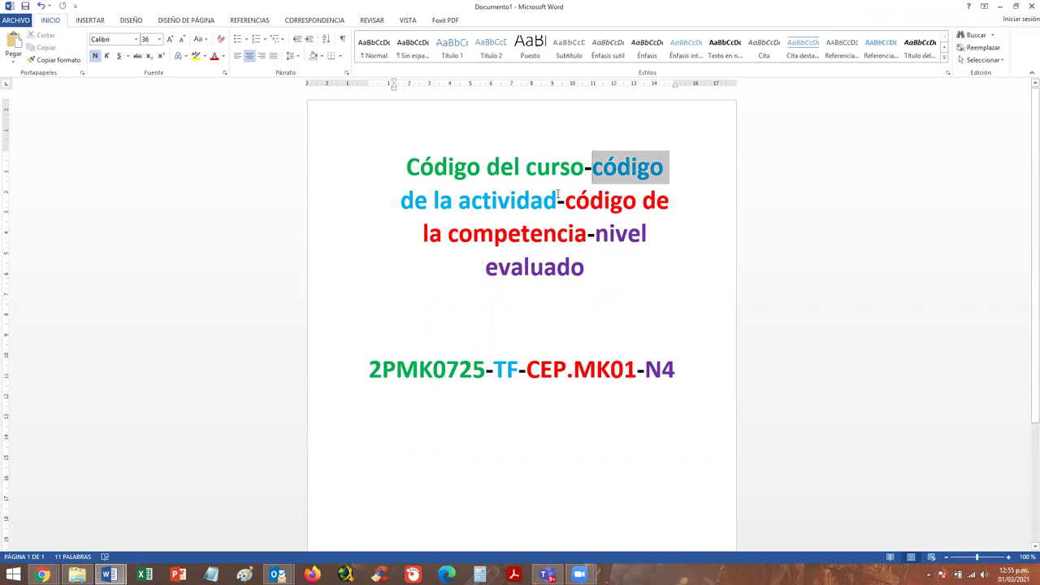
pyautogui.keyDown('shift'); pyautogui.click(559, 195); pyautogui.keyUp('shift')
pyautogui.click(617, 233)
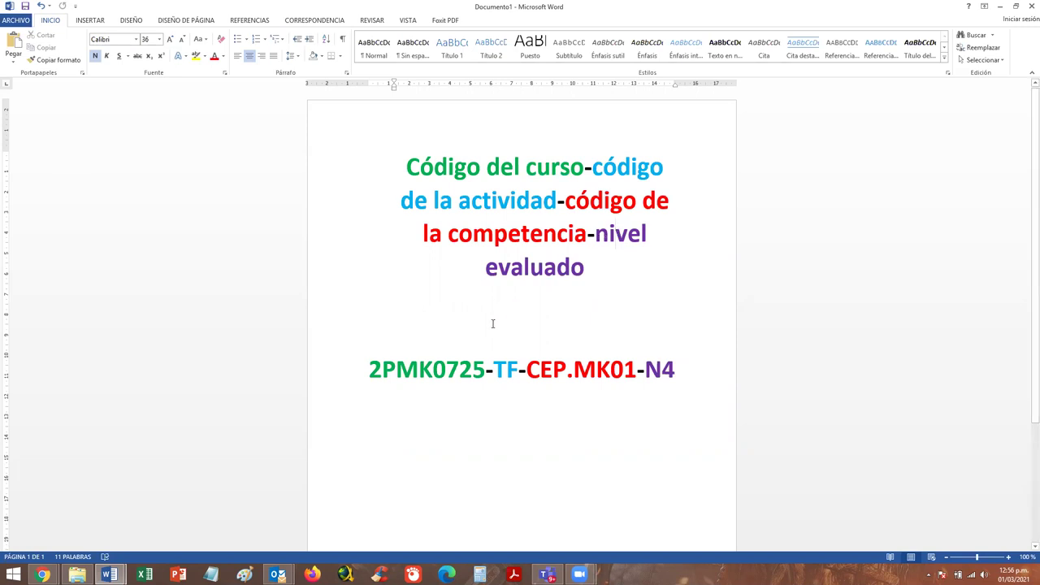
pyautogui.moveTo(519, 370); pyautogui.dragTo(493, 370)
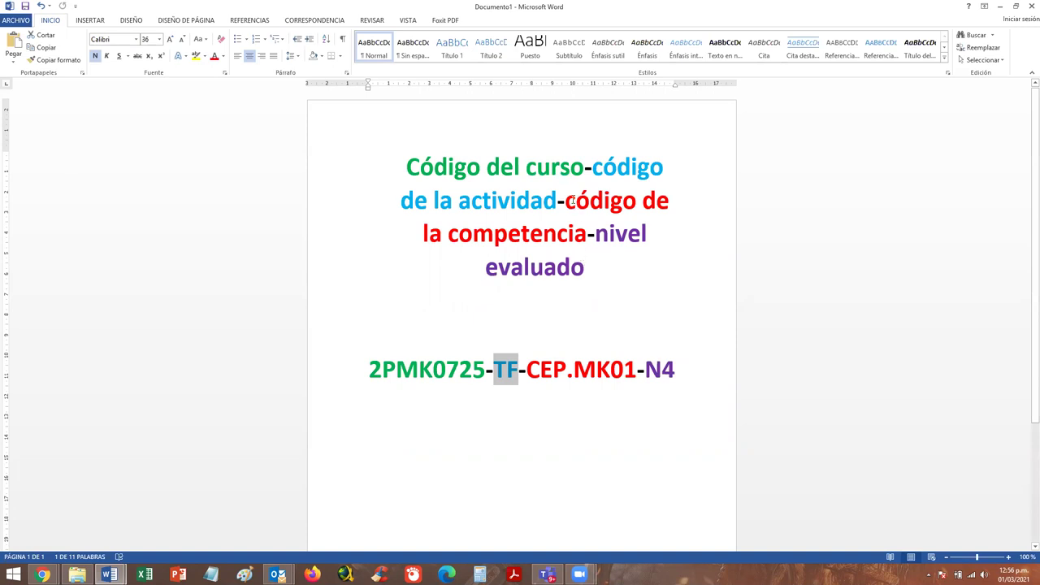
# Highlight "código de la competencia" in the naming format and its matching part CEP.MK01 in the example name.
pyautogui.moveTo(566, 200); pyautogui.dragTo(586, 236)
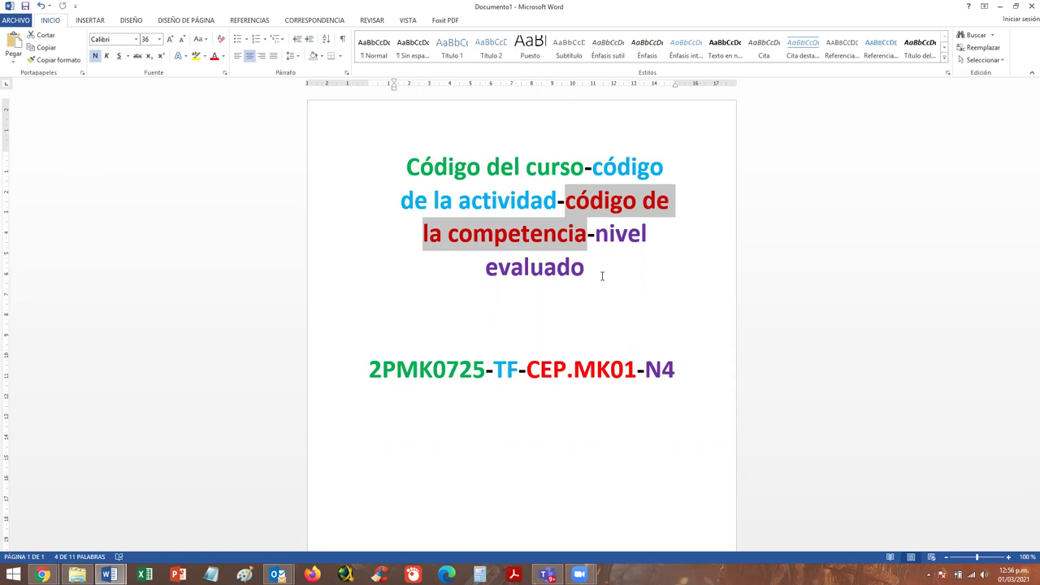
pyautogui.click(602, 276)
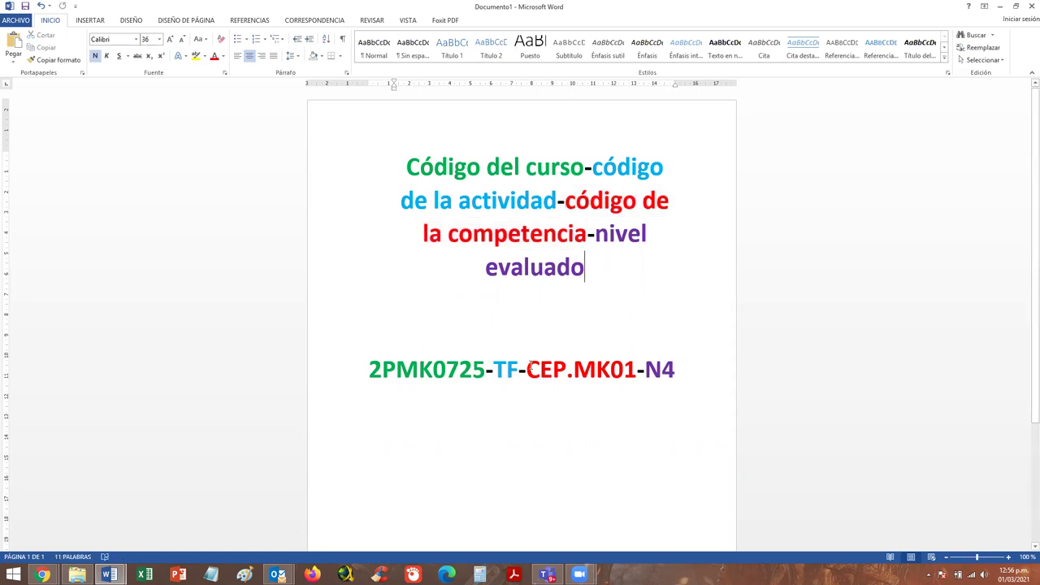
pyautogui.click(526, 369)
pyautogui.moveTo(526, 369); pyautogui.dragTo(635, 373)
pyautogui.click(606, 278)
# Switch to the Word document Rúbrica Plan de ventas and highlight its achievement level, NIVEL DE LOGRO: 4.
pyautogui.moveTo(108, 574)
pyautogui.click(91, 509)
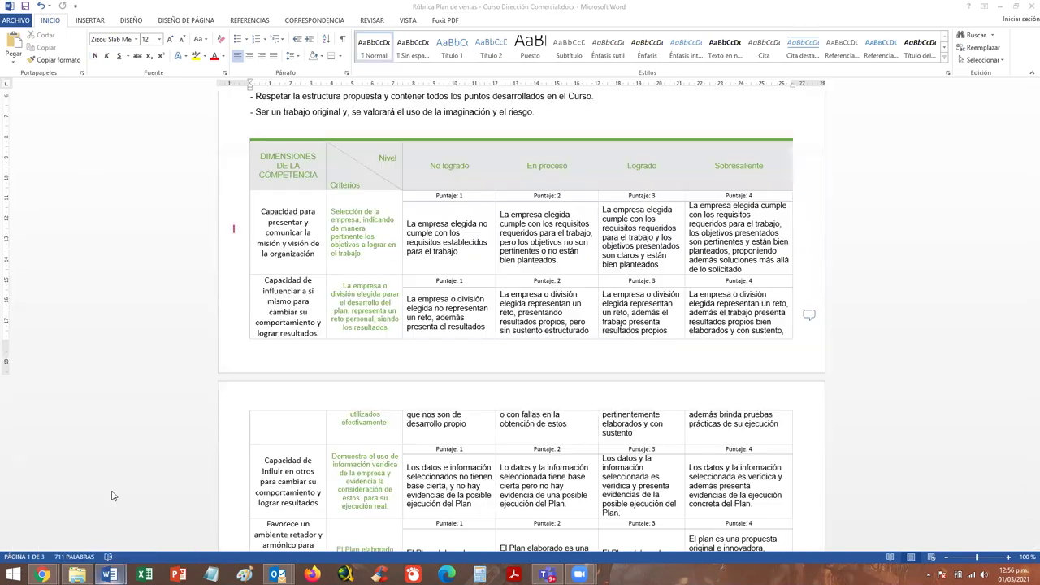
pyautogui.scroll(4, 550, 224)
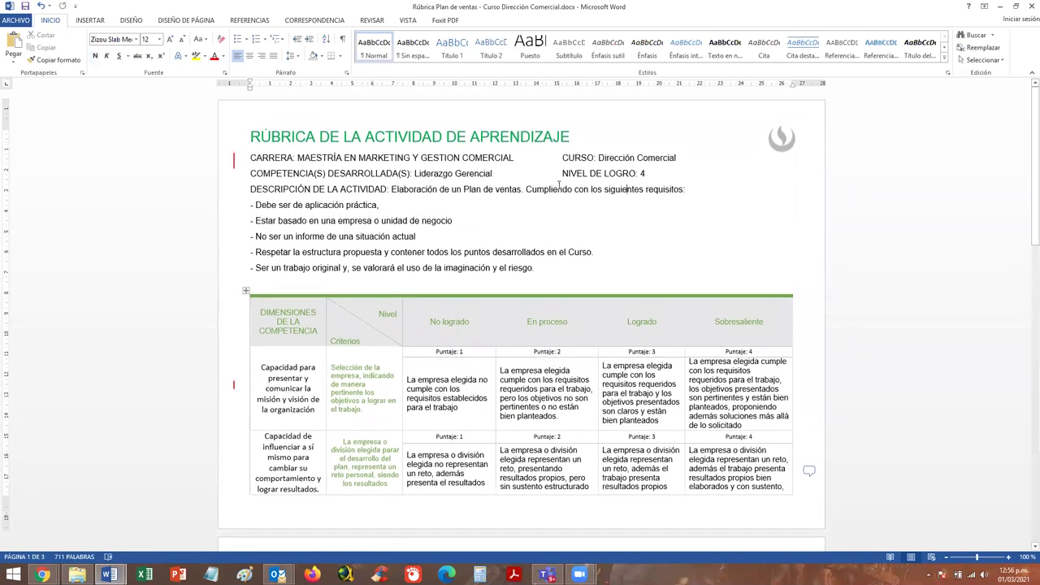
pyautogui.moveTo(562, 173); pyautogui.dragTo(650, 174)
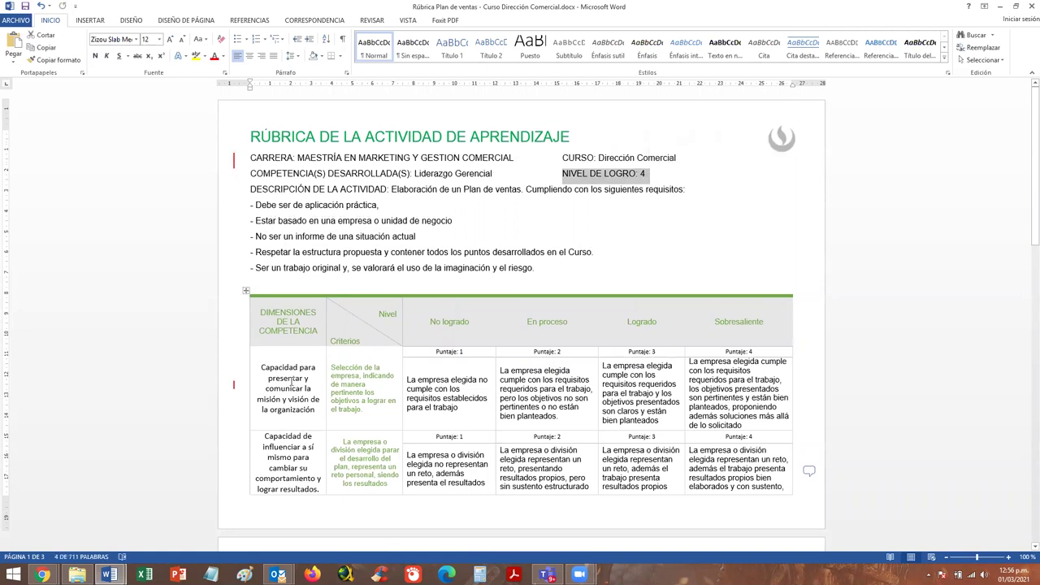
# Switch to Documento1 in Word and copy the full example rubric name 2PMK0725-TF-CEP.MK01-N4.
pyautogui.moveTo(108, 575)
pyautogui.click(187, 512)
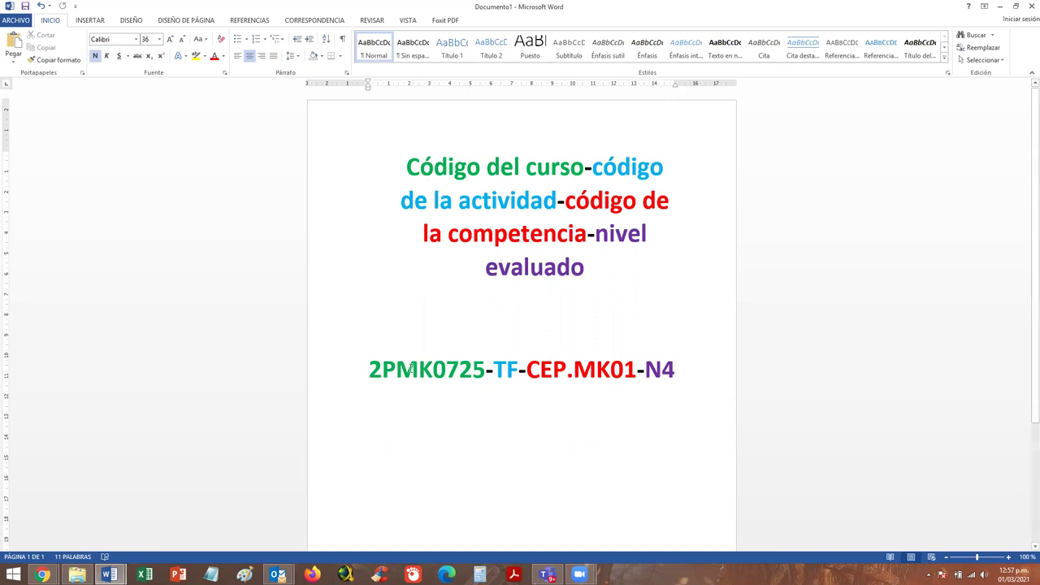
pyautogui.moveTo(373, 368); pyautogui.dragTo(674, 374)
pyautogui.hotkey('ctrl', 'c')
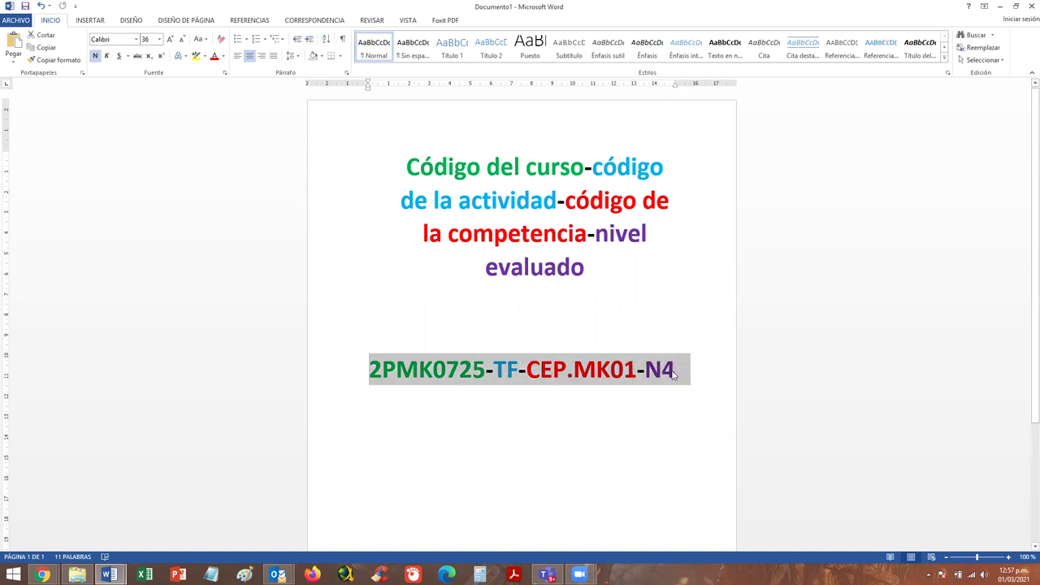
# Return to the Blackboard Crear rúbrica page in Chrome and paste 2PMK0725-TF-CEP.MK01-N4 as the rubric's name.
pyautogui.moveTo(42, 575)
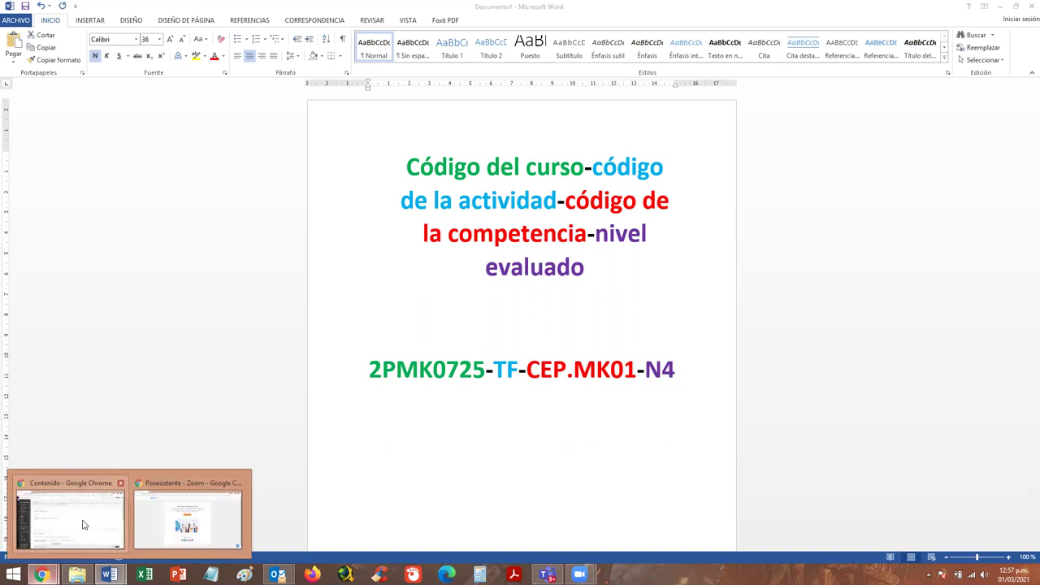
pyautogui.click(185, 528)
pyautogui.click(360, 234)
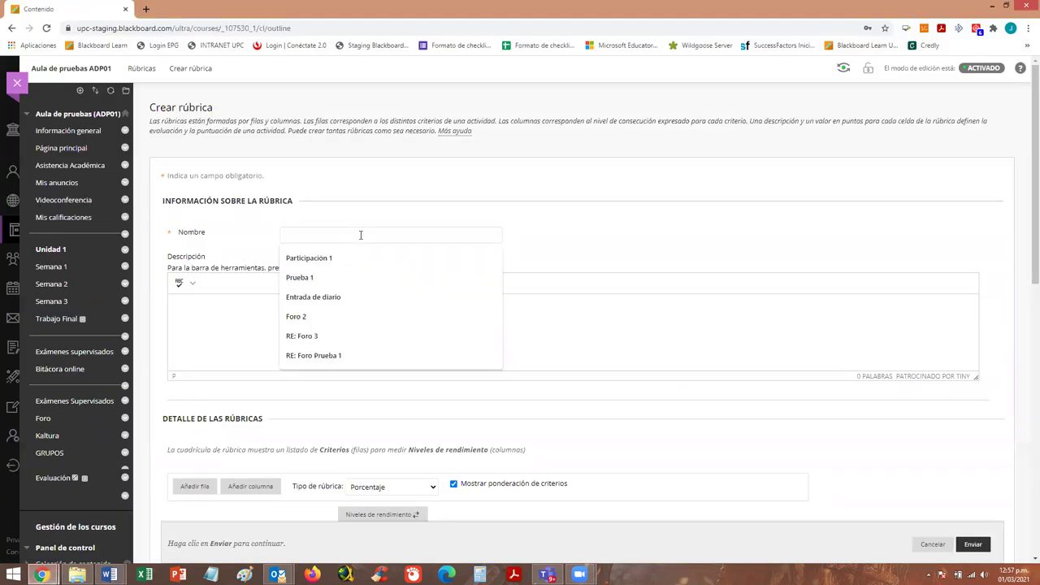
pyautogui.hotkey('ctrl', 'v')
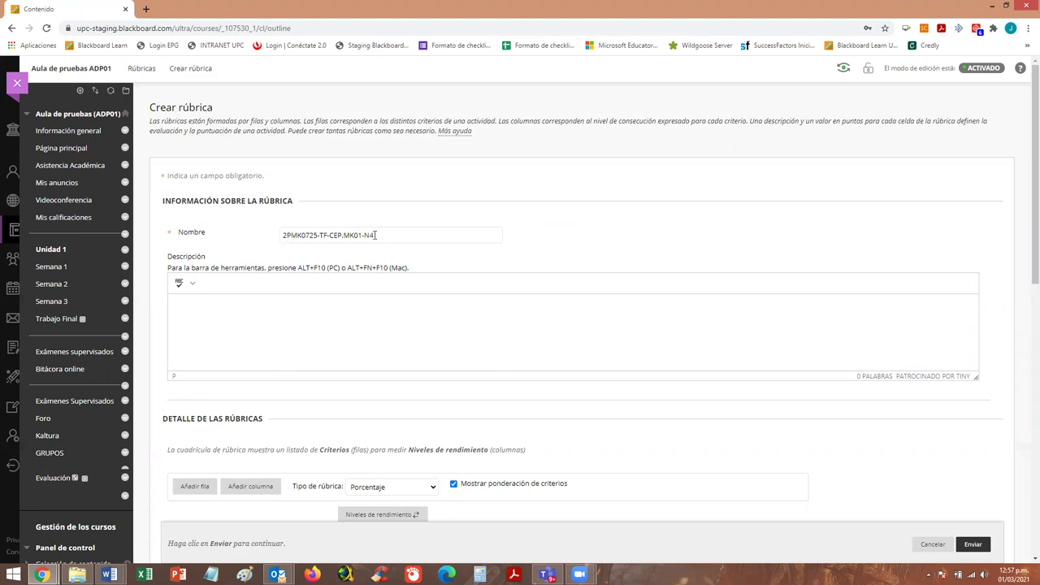
# View the rubric grid, then switch to the Word sales-plan rubric and highlight its levels from No logrado to Sobresaliente.
pyautogui.scroll(-1, 1025, 214)
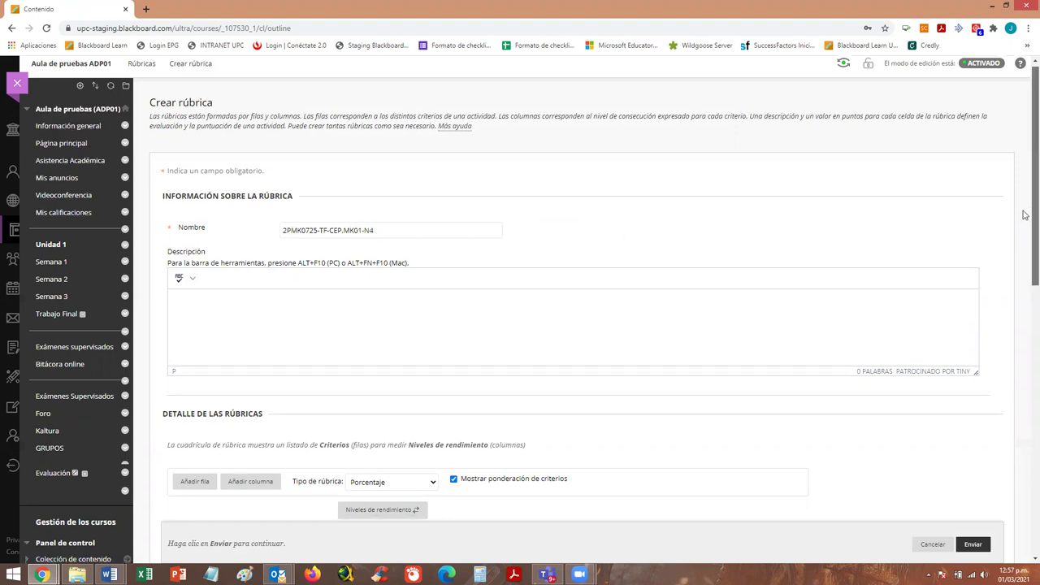
pyautogui.scroll(-4, 1025, 215)
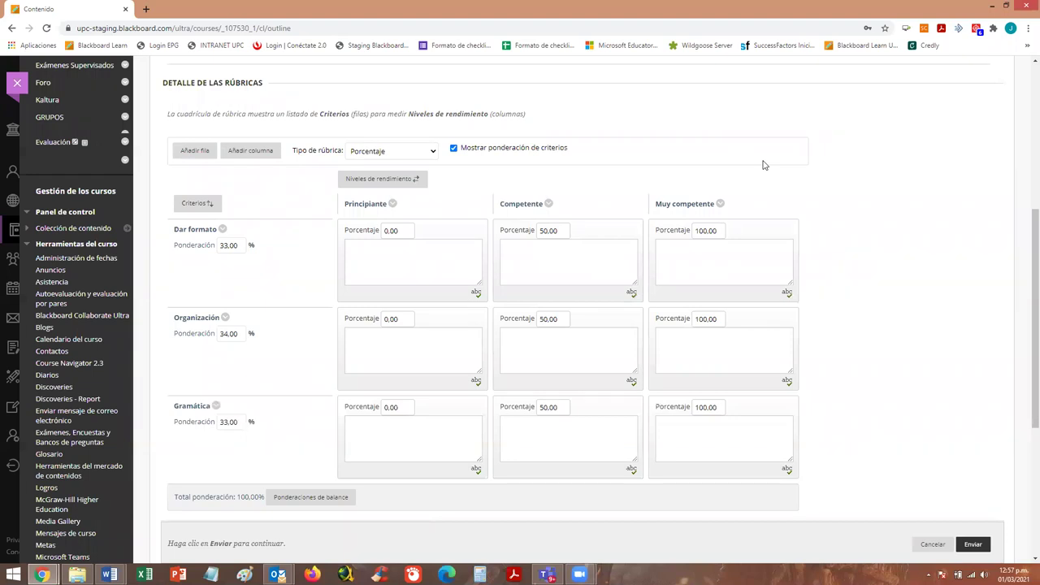
pyautogui.moveTo(43, 574)
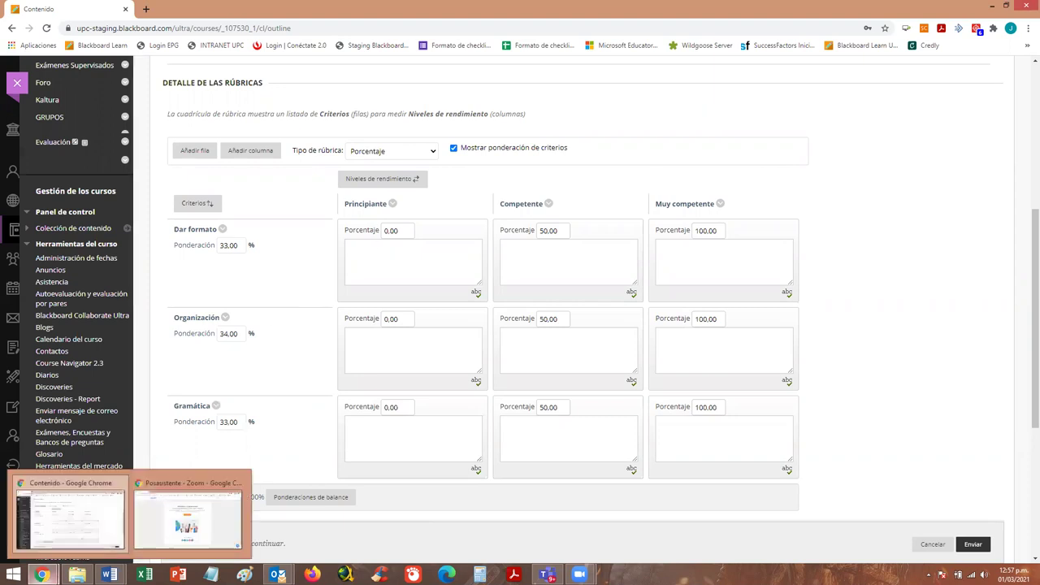
pyautogui.click(109, 574)
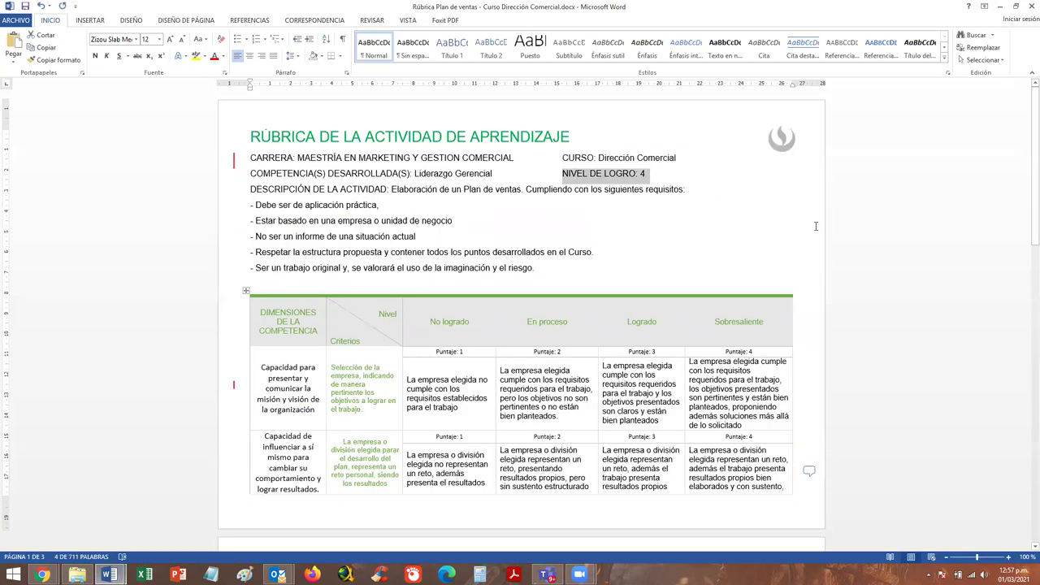
pyautogui.click(666, 259)
pyautogui.scroll(-2, 669, 262)
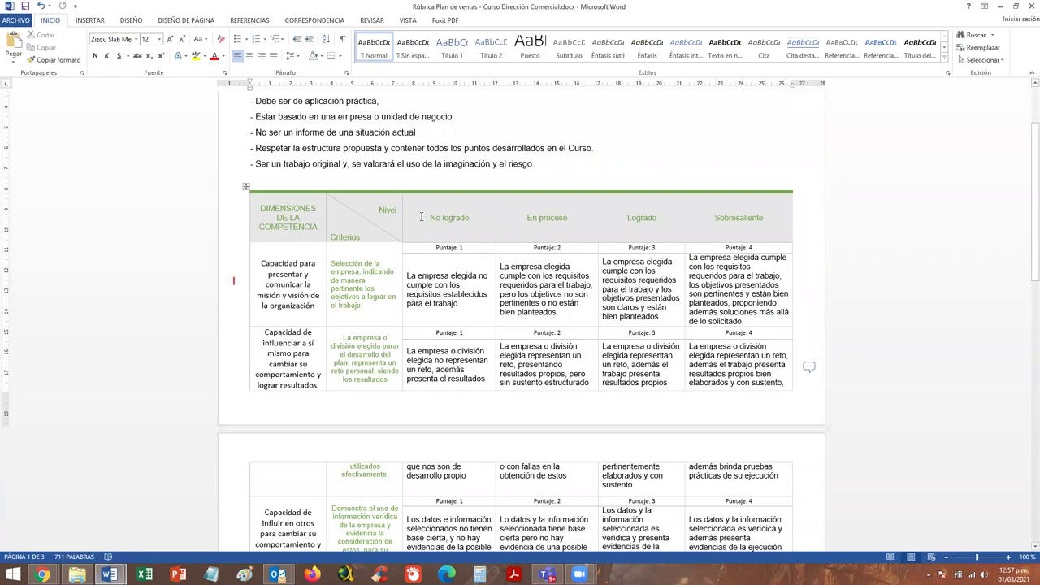
pyautogui.moveTo(424, 217); pyautogui.dragTo(718, 226)
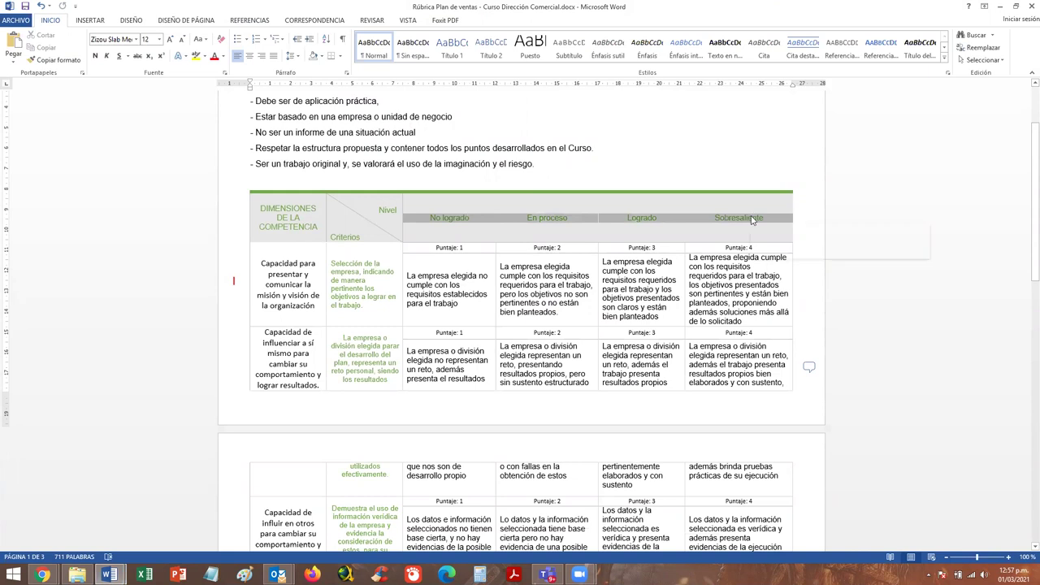
pyautogui.click(682, 223)
# Look through all criteria rows of the sales-plan rubric and highlight the first criterion, Selección de la empresa.
pyautogui.scroll(-4, 400, 213)
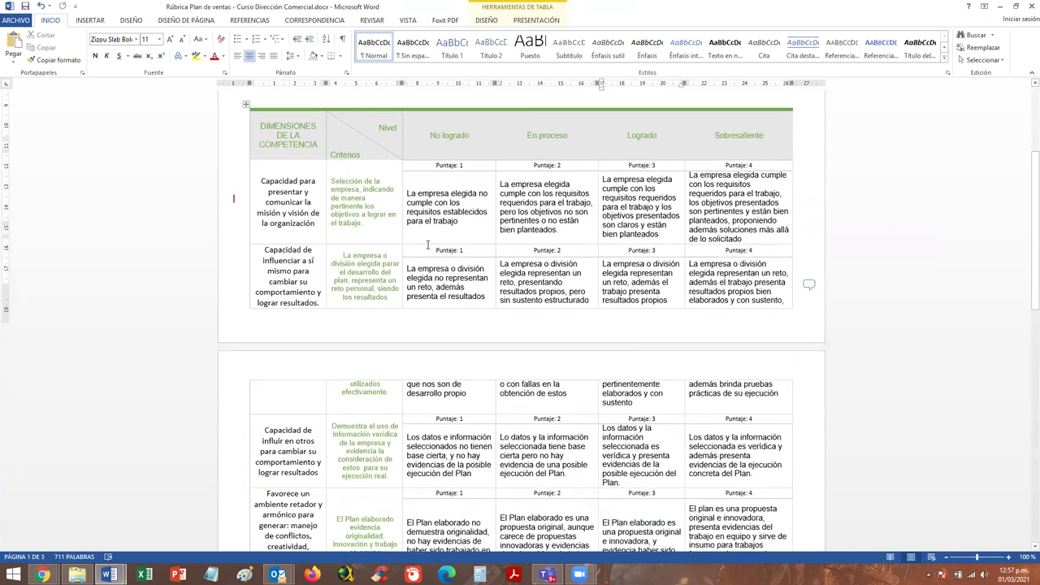
pyautogui.scroll(-6, 400, 213)
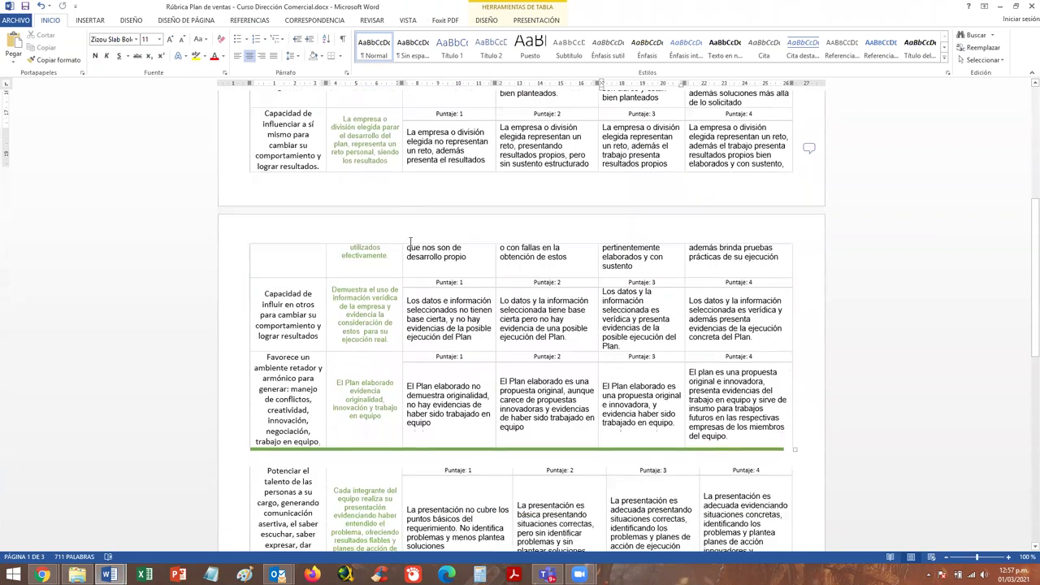
pyautogui.scroll(8, 389, 235)
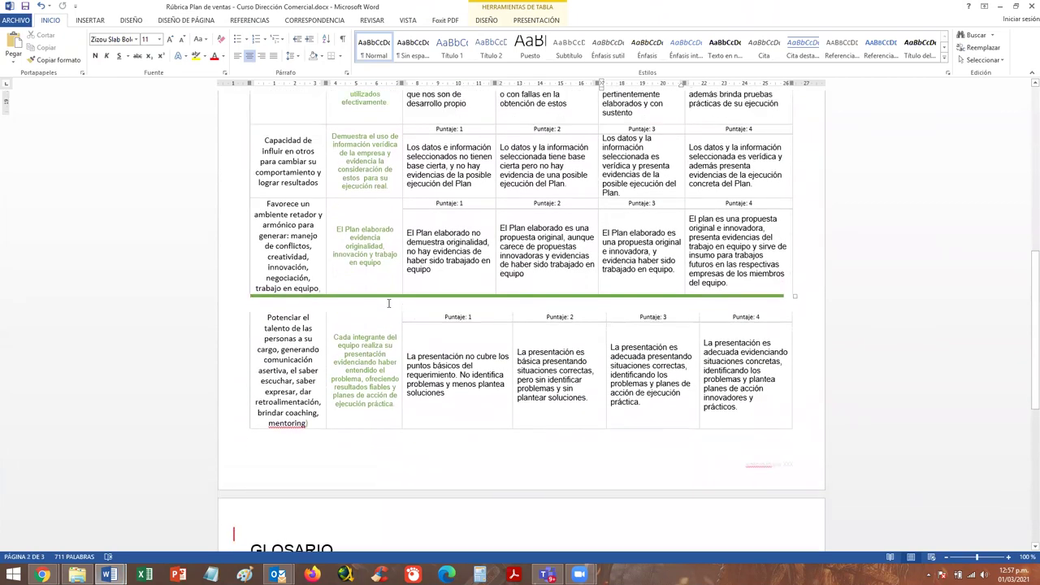
pyautogui.moveTo(333, 213); pyautogui.dragTo(386, 253)
pyautogui.click(352, 311)
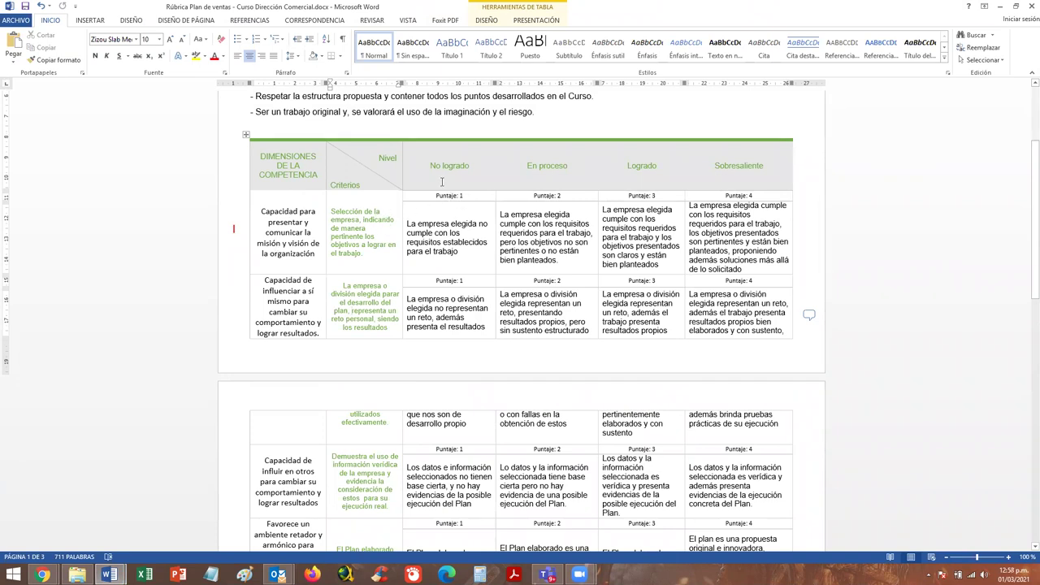
# Highlight the four level headings once more and the first criterion's No logrado description in the rubric table.
pyautogui.moveTo(429, 166); pyautogui.dragTo(779, 167)
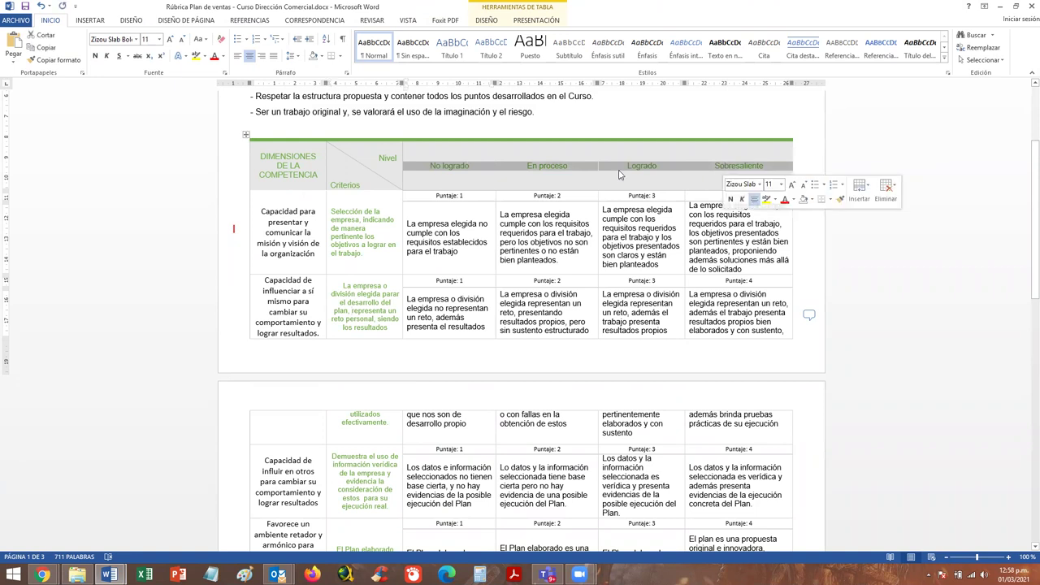
pyautogui.click(340, 227)
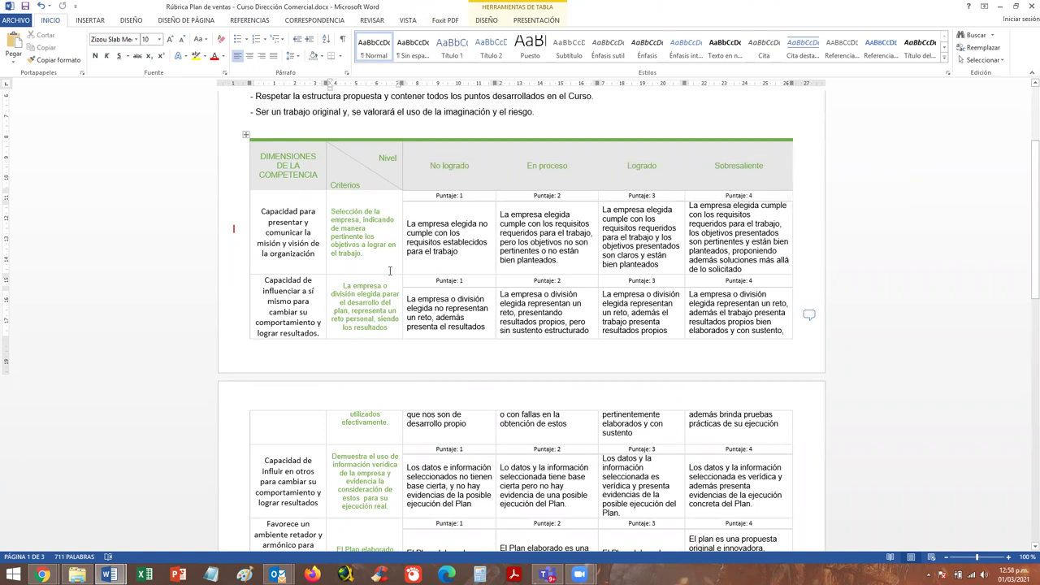
pyautogui.moveTo(424, 220); pyautogui.dragTo(487, 252)
pyautogui.click(617, 244)
pyautogui.scroll(-2, 623, 237)
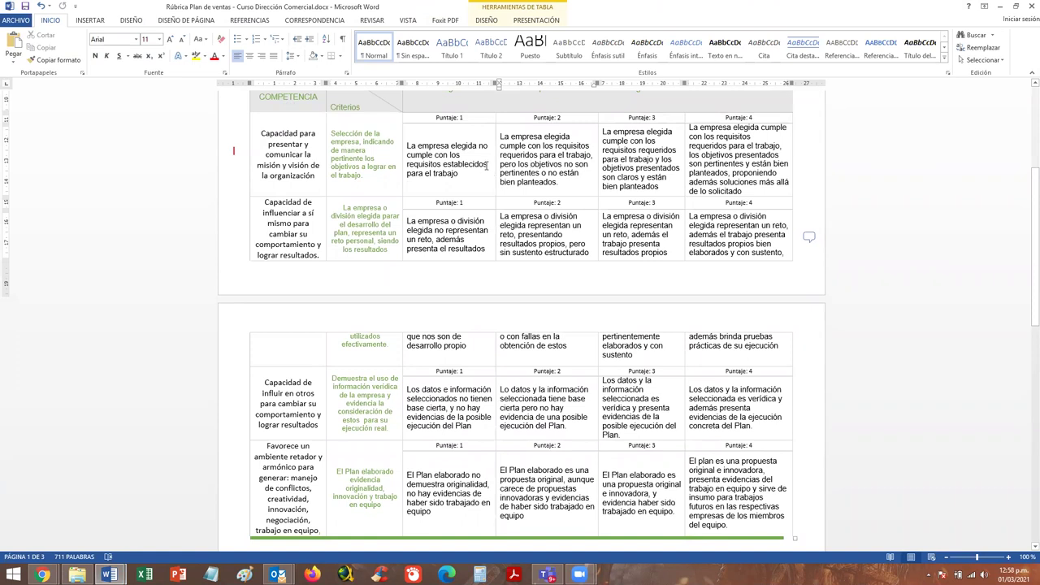
# Check the Puntaje values assigned to each level in the first two criteria of the Word rubric.
pyautogui.click(486, 118)
pyautogui.click(658, 117)
pyautogui.click(752, 118)
pyautogui.click(536, 203)
# Switch back to the Blackboard rubric form and set the rubric type to Puntos.
pyautogui.moveTo(42, 574)
pyautogui.click(69, 513)
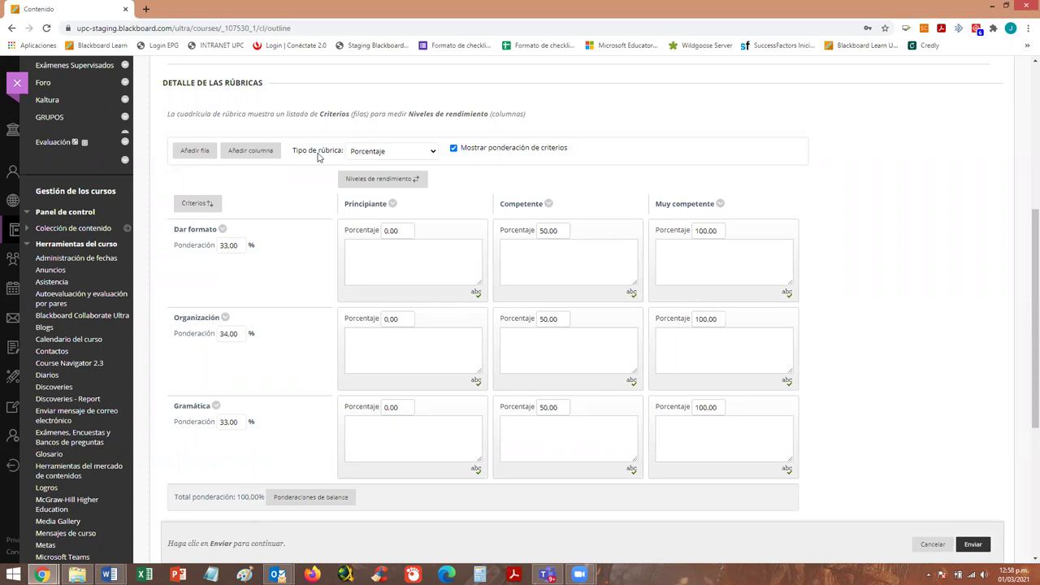
pyautogui.click(431, 152)
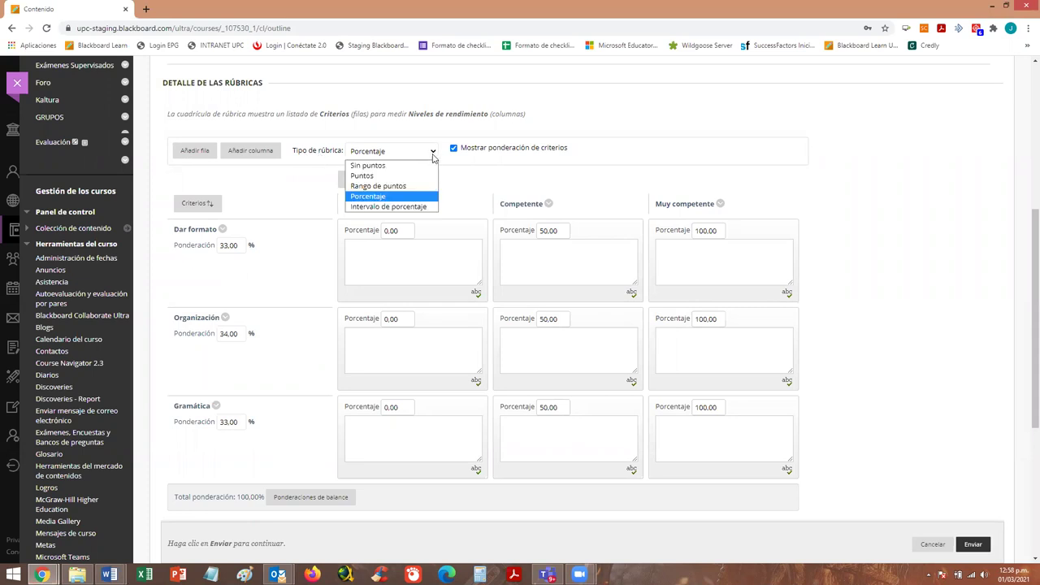
pyautogui.click(385, 176)
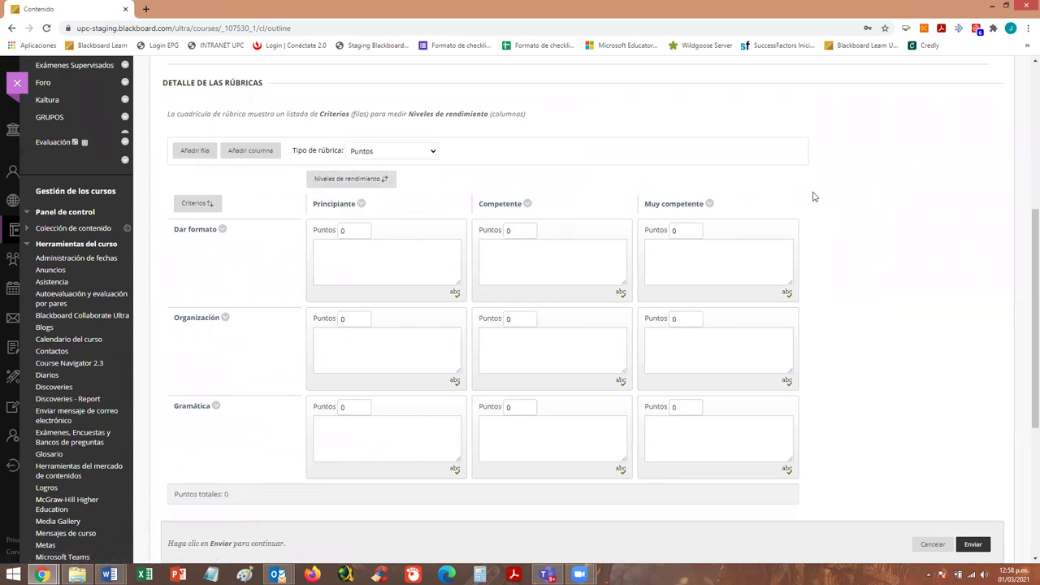
# Inspect the three points fields of the Dar formato row and compare them with the Puntaje cells in the Word rubric.
pyautogui.click(353, 230)
pyautogui.click(504, 234)
pyautogui.click(683, 231)
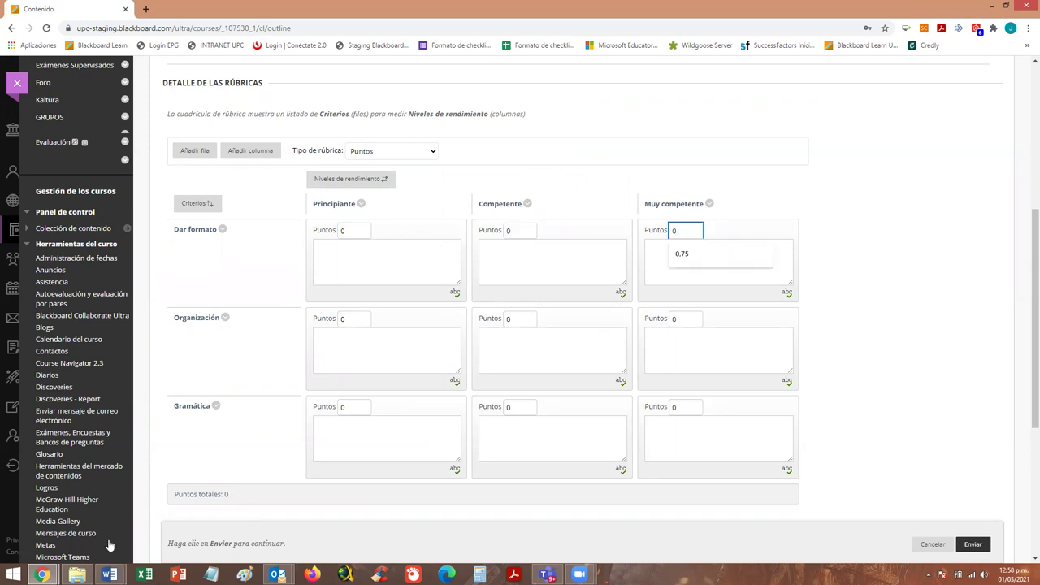
pyautogui.moveTo(109, 574)
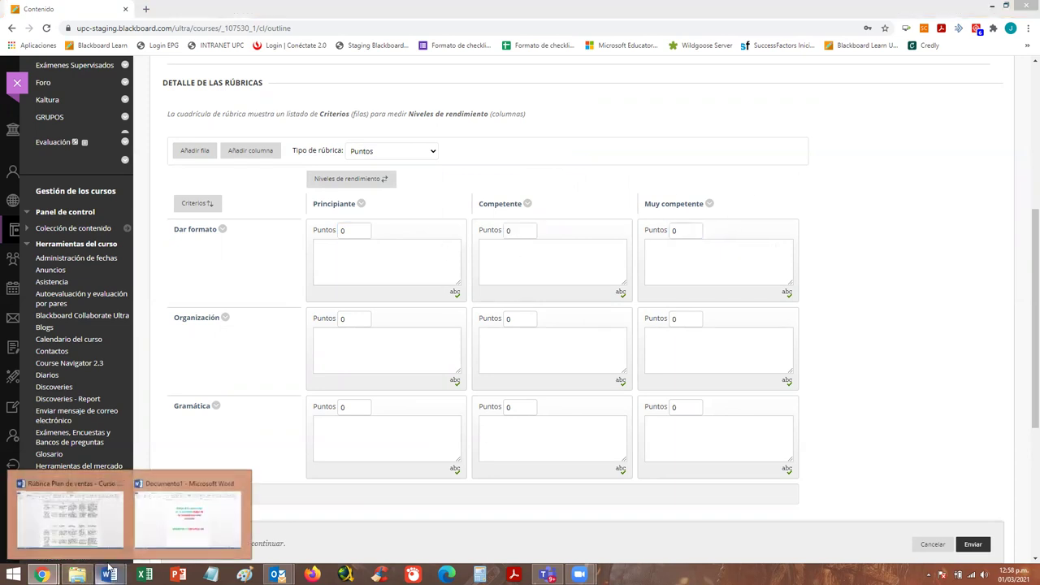
pyautogui.click(69, 516)
pyautogui.scroll(1, 543, 252)
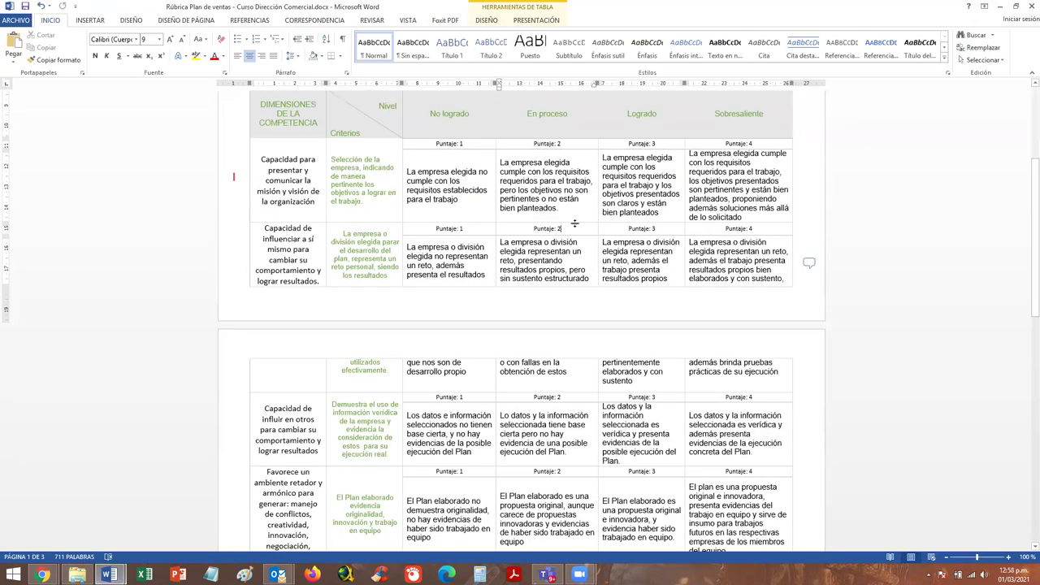
pyautogui.scroll(1, 568, 228)
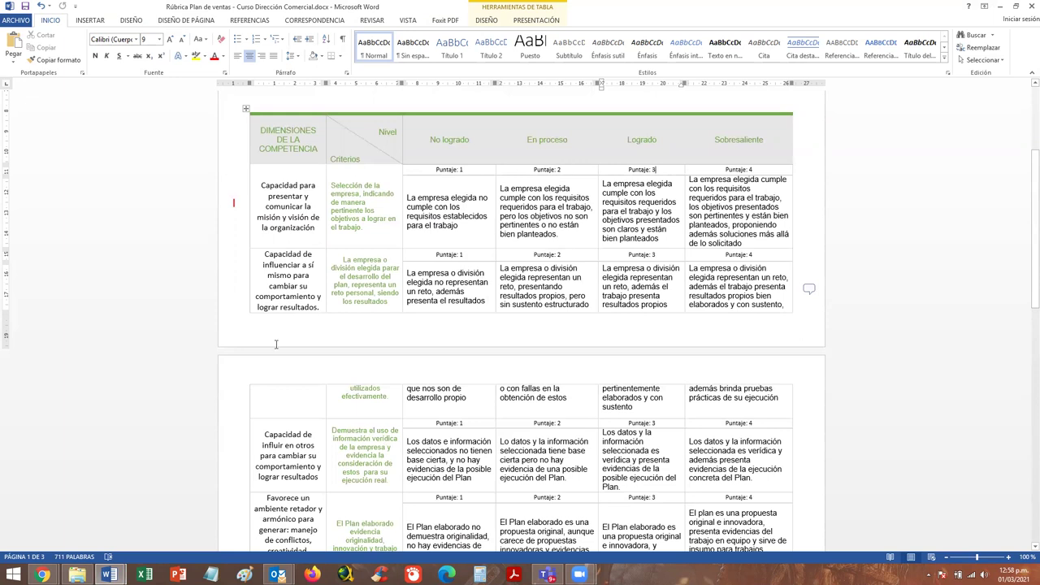
# Return to the Blackboard rubric form and change the rubric type to Rango de puntos.
pyautogui.moveTo(45, 574)
pyautogui.click(122, 511)
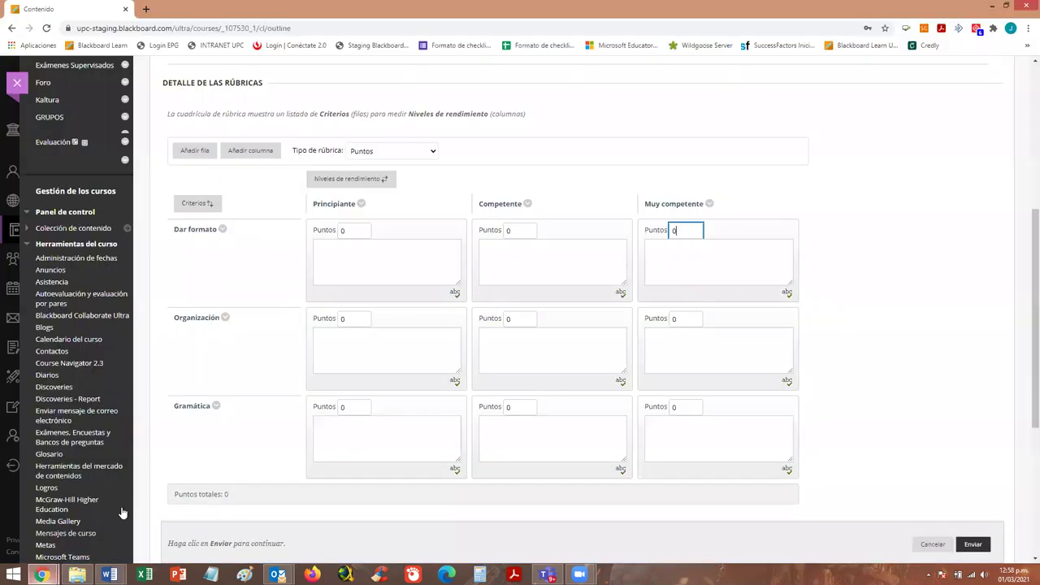
pyautogui.click(415, 156)
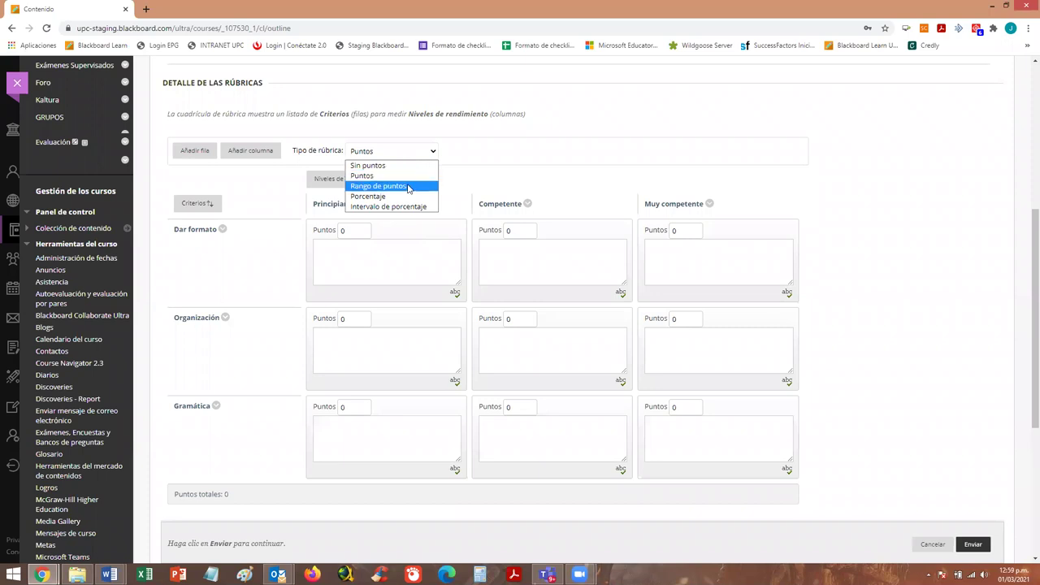
pyautogui.click(408, 187)
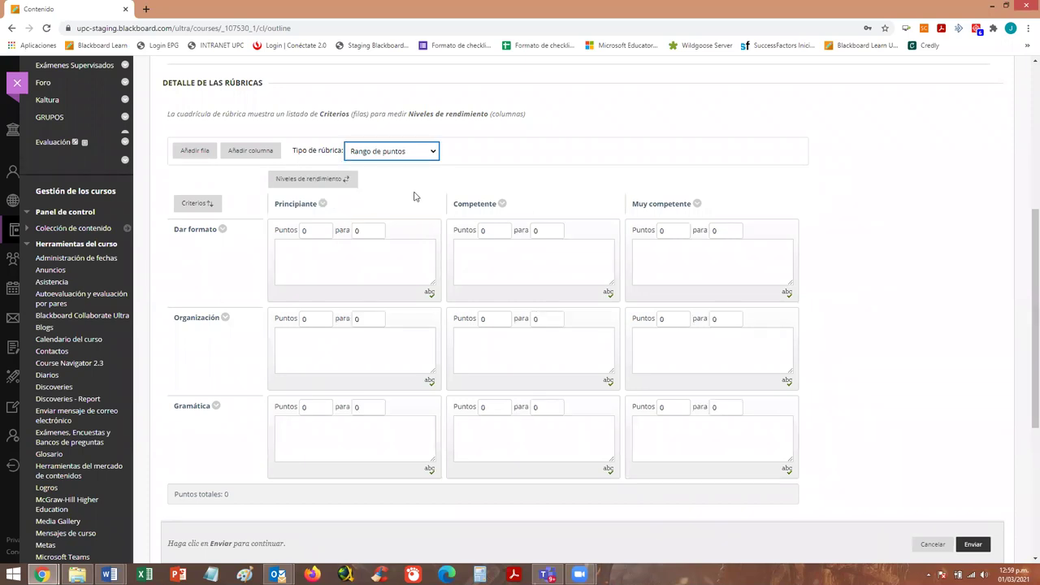
# Set the Principiante points range of the Dar formato row to 1 through 2.
pyautogui.click(317, 230)
pyautogui.press('BackSpace')
pyautogui.click(361, 231)
pyautogui.press('BackSpace')
pyautogui.write('2')
# Set the Competente points range of the Dar formato row to 3 through 4.
pyautogui.doubleClick(482, 231)
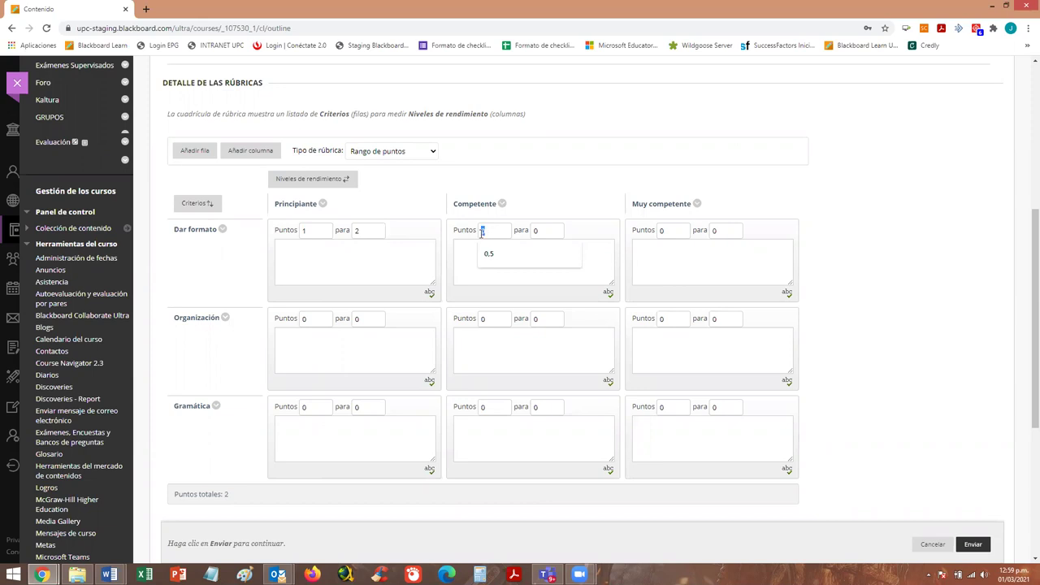
pyautogui.write('3')
pyautogui.doubleClick(536, 231)
pyautogui.write('4')
pyautogui.click(868, 212)
# Set both ends of the Muy competente points range in the Dar formato row to 5.
pyautogui.click(680, 230)
pyautogui.press('BackSpace')
pyautogui.click(731, 233)
pyautogui.write('5')
pyautogui.click(824, 242)
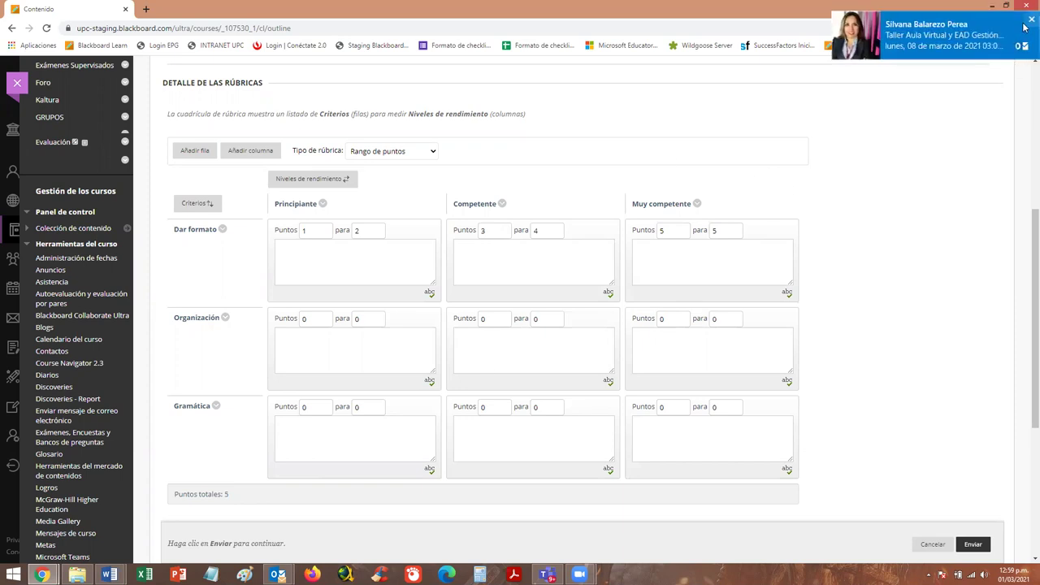
# Dismiss the meeting notification and set the rubric type back to Puntos.
pyautogui.click(1028, 21)
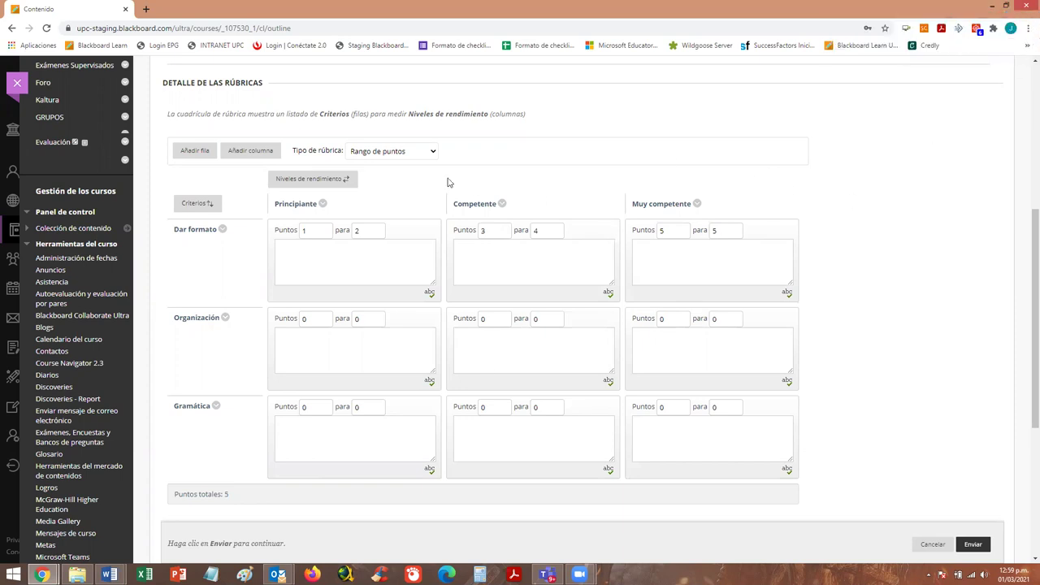
pyautogui.click(434, 153)
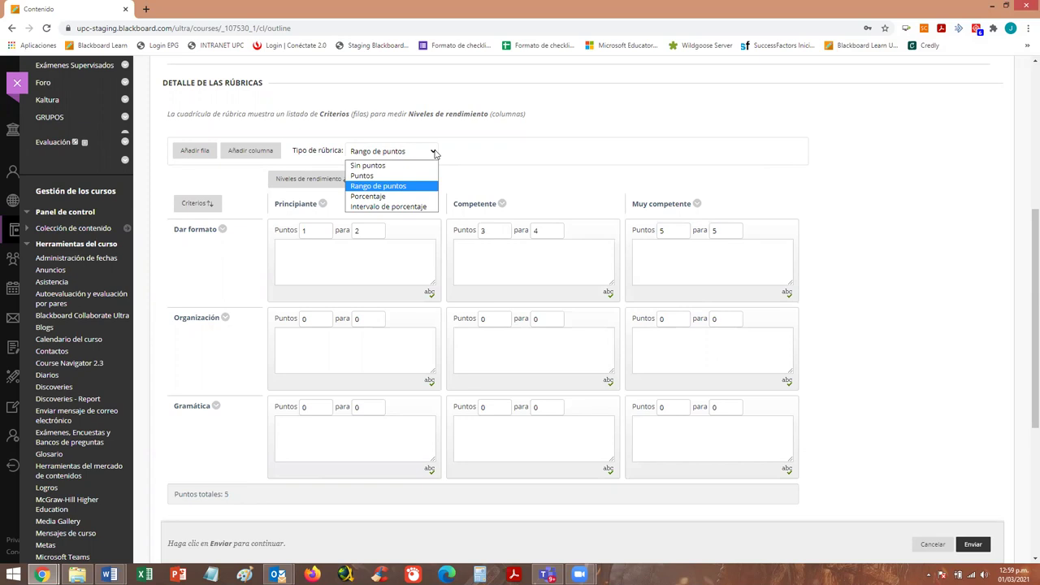
pyautogui.click(392, 177)
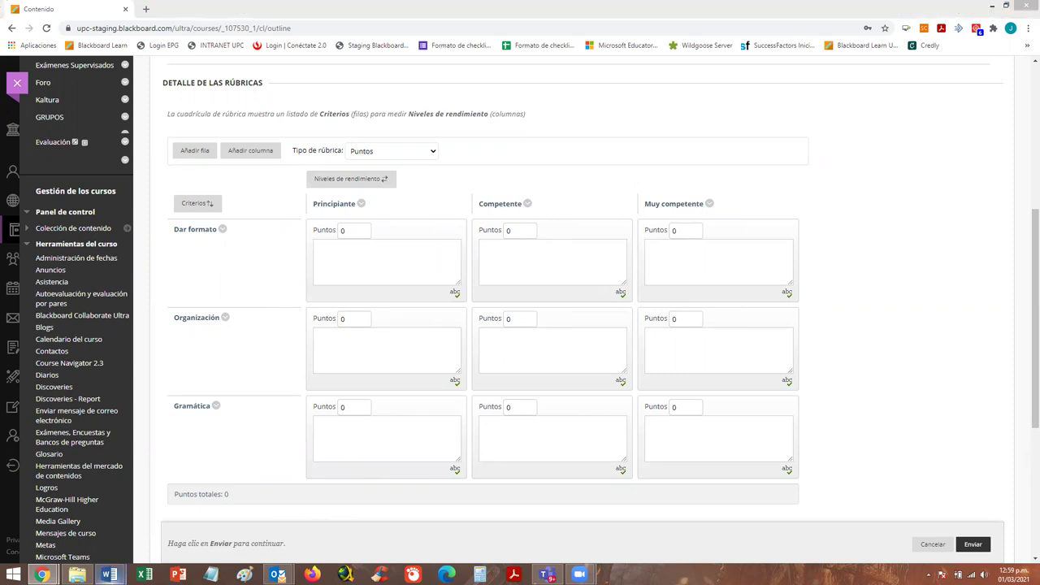
# Check the performance levels in the Word sales-plan rubric, and add a fourth level column to the Blackboard rubric grid.
pyautogui.moveTo(110, 575)
pyautogui.click(84, 532)
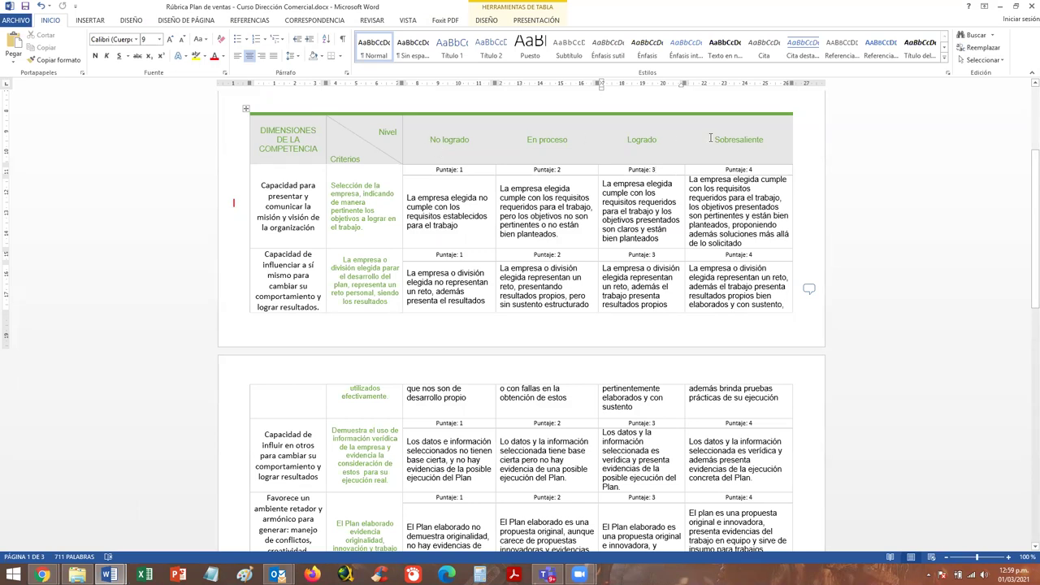
pyautogui.tripleClick(442, 138)
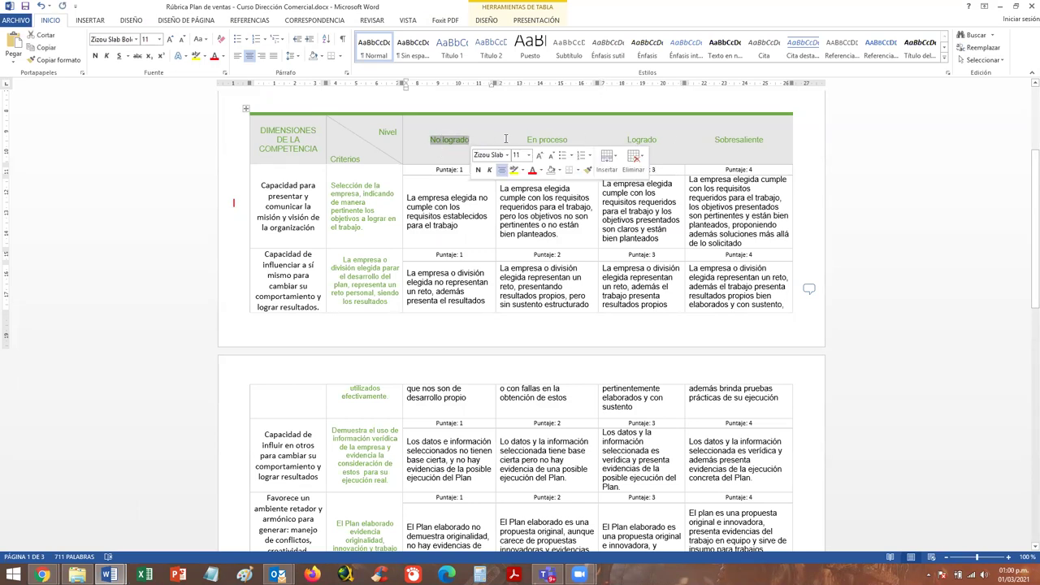
pyautogui.click(736, 139)
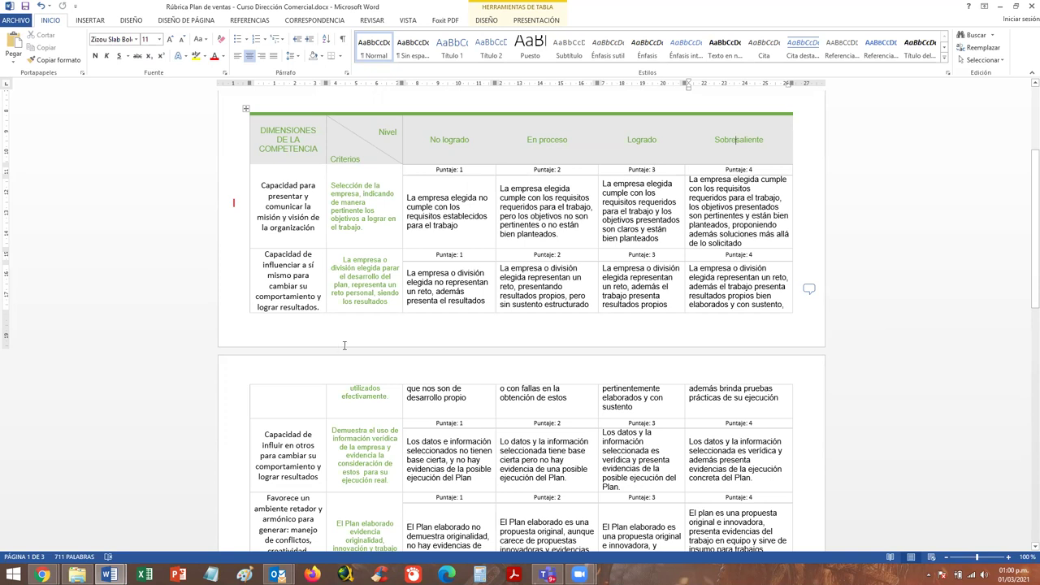
pyautogui.moveTo(43, 574)
pyautogui.click(81, 533)
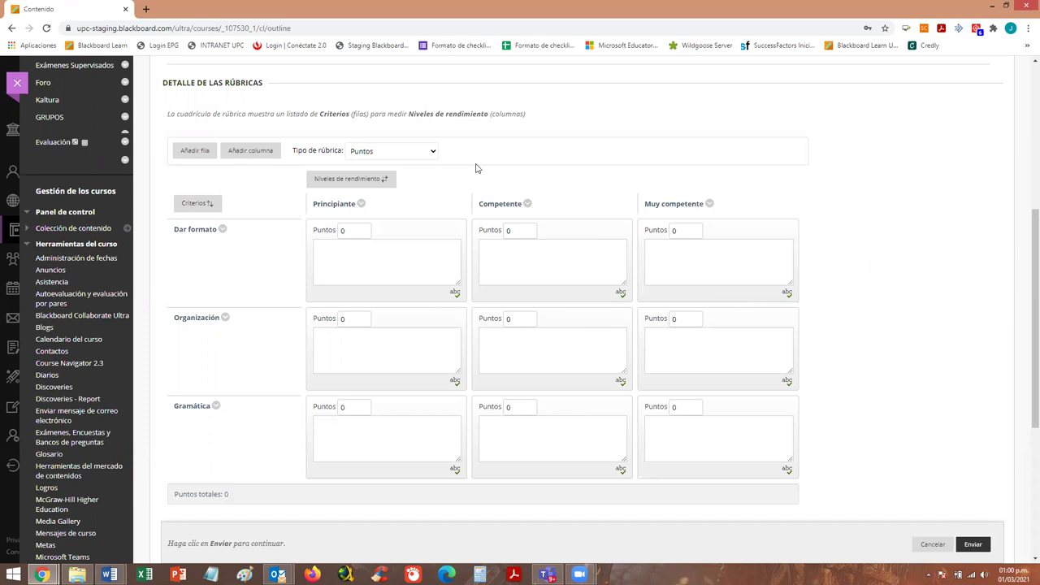
pyautogui.click(246, 156)
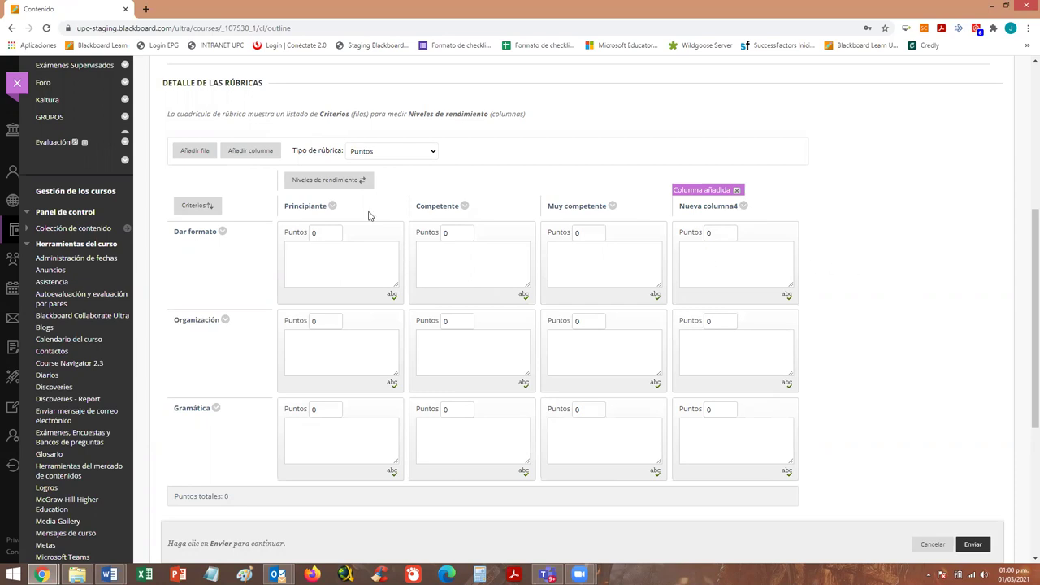
# Copy the level name No logrado from the Word rubric and rename the Principiante column of the Blackboard grid to it.
pyautogui.moveTo(109, 574)
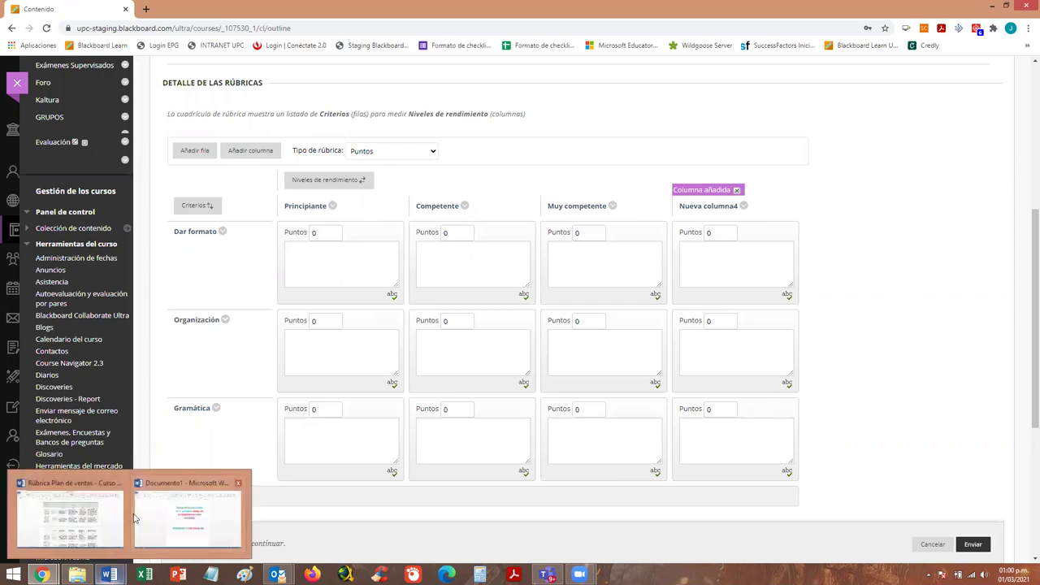
pyautogui.click(69, 512)
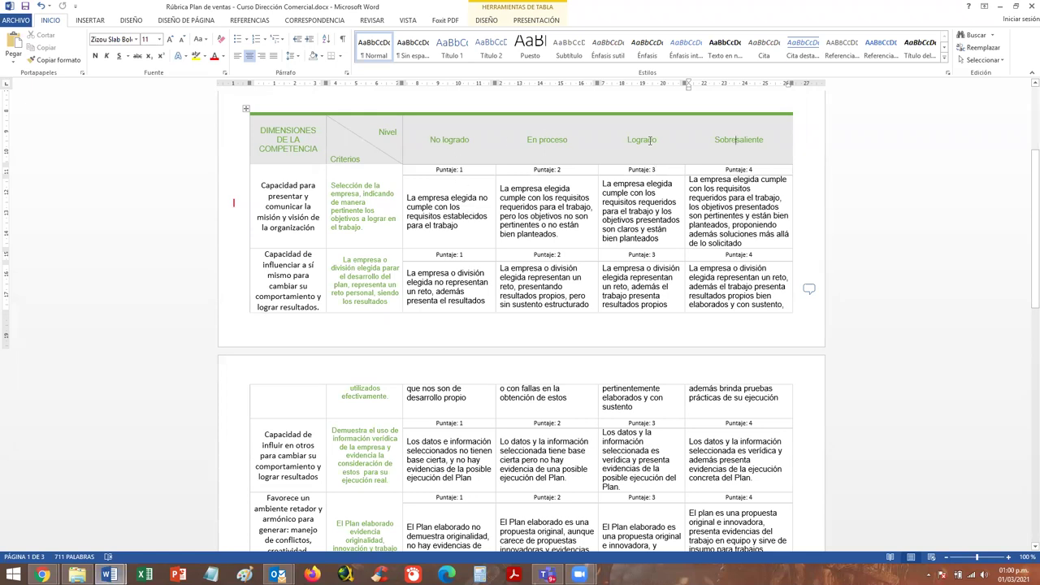
pyautogui.moveTo(431, 139); pyautogui.dragTo(469, 139)
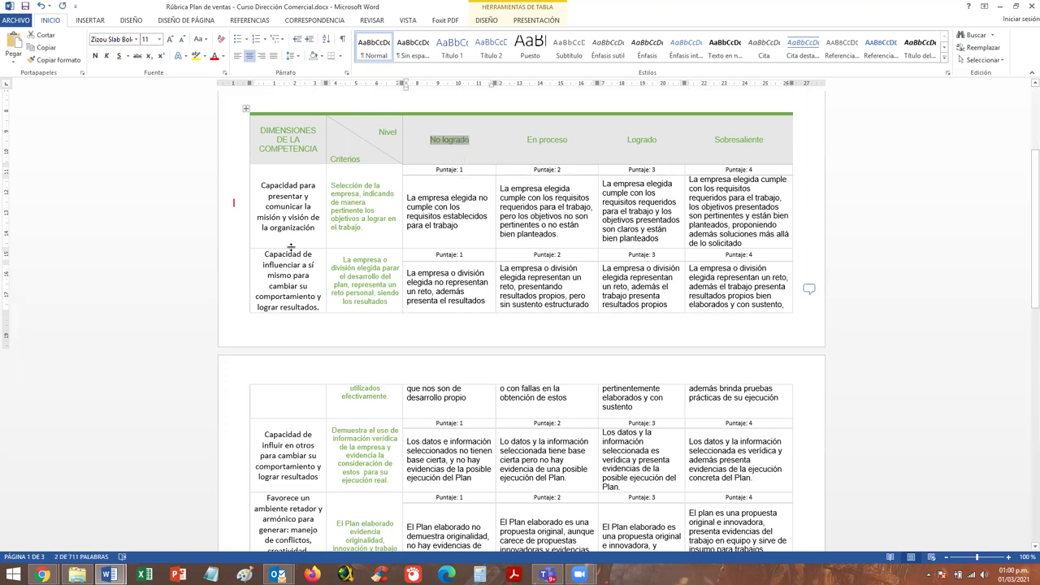
pyautogui.moveTo(45, 574)
pyautogui.click(92, 520)
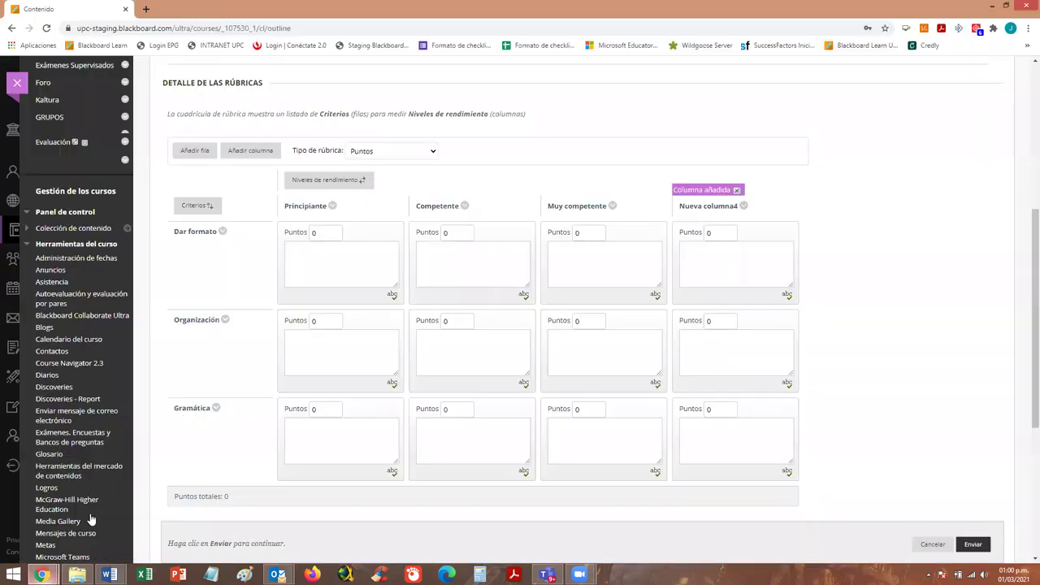
pyautogui.click(332, 205)
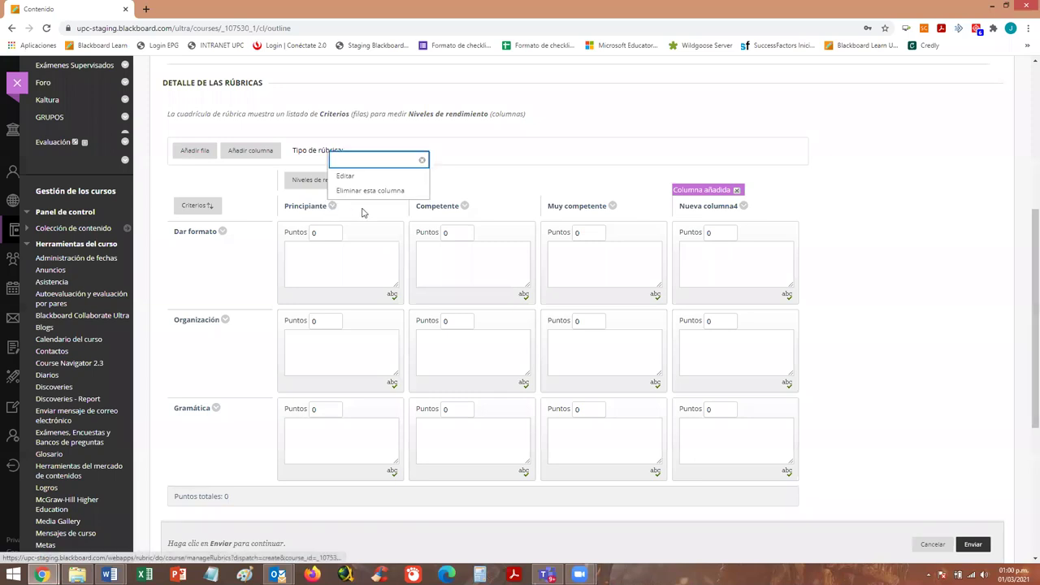
pyautogui.click(332, 207)
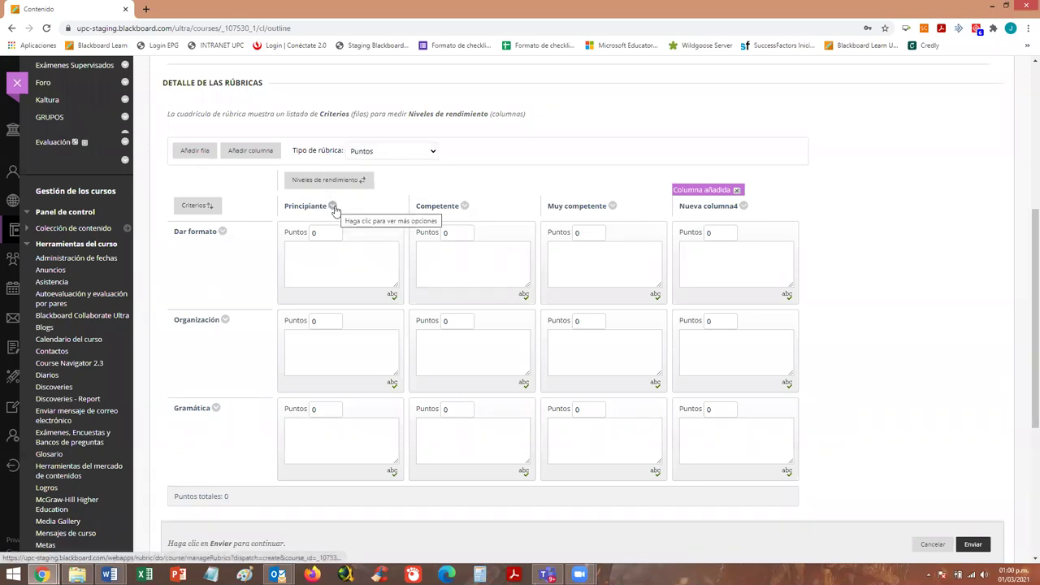
pyautogui.click(334, 207)
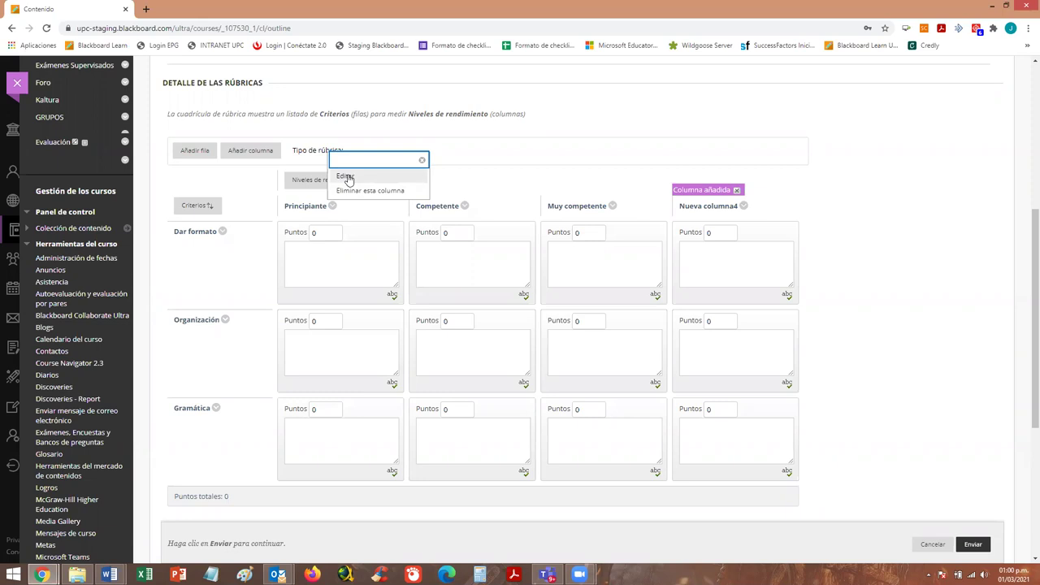
pyautogui.click(345, 177)
pyautogui.write('No logrado')
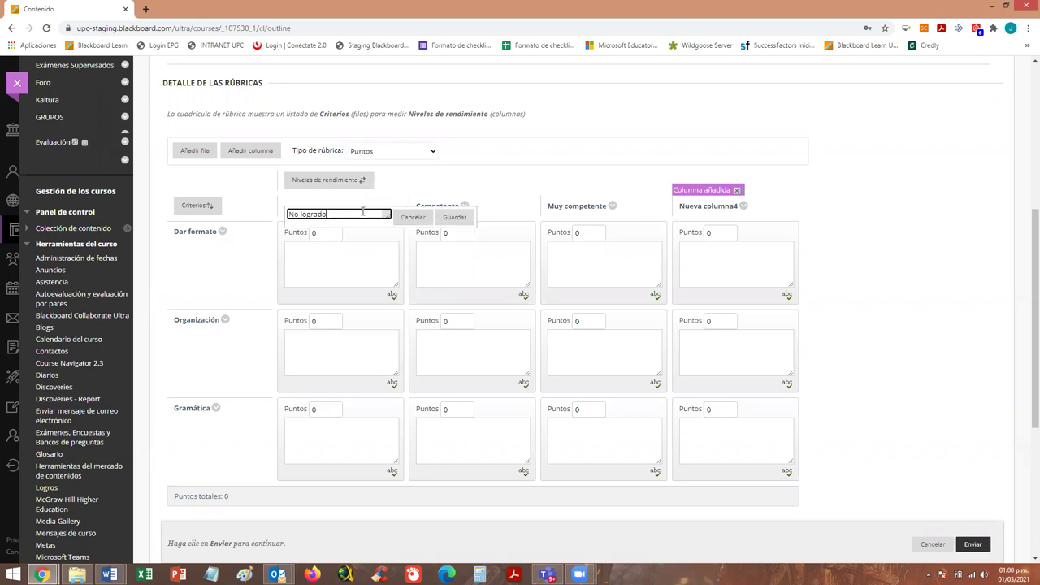
pyautogui.click(456, 220)
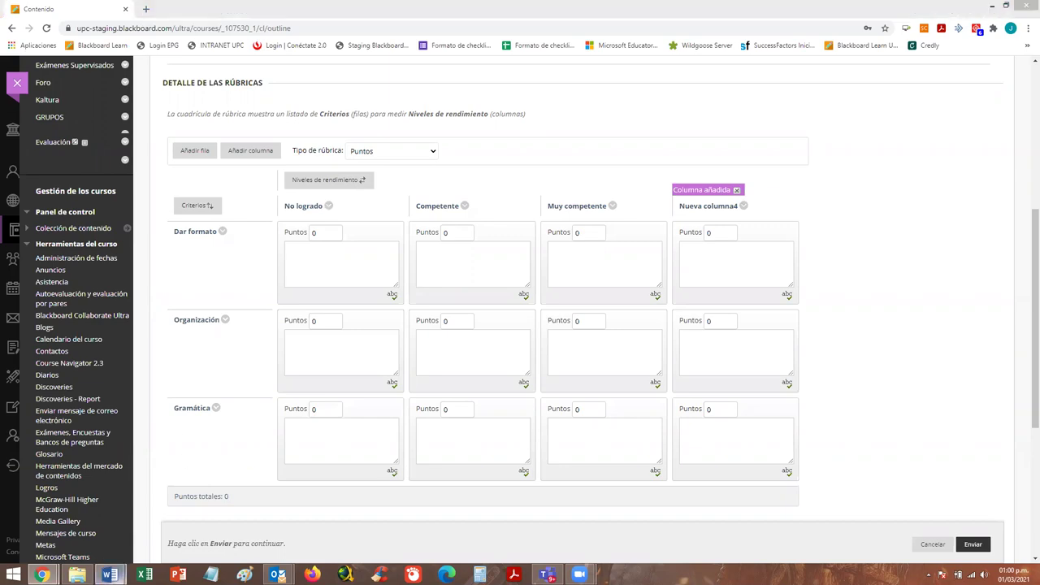
# Copy the level name En proceso from the Word rubric and rename the Competente column of the Blackboard grid to it.
pyautogui.moveTo(114, 575)
pyautogui.click(203, 512)
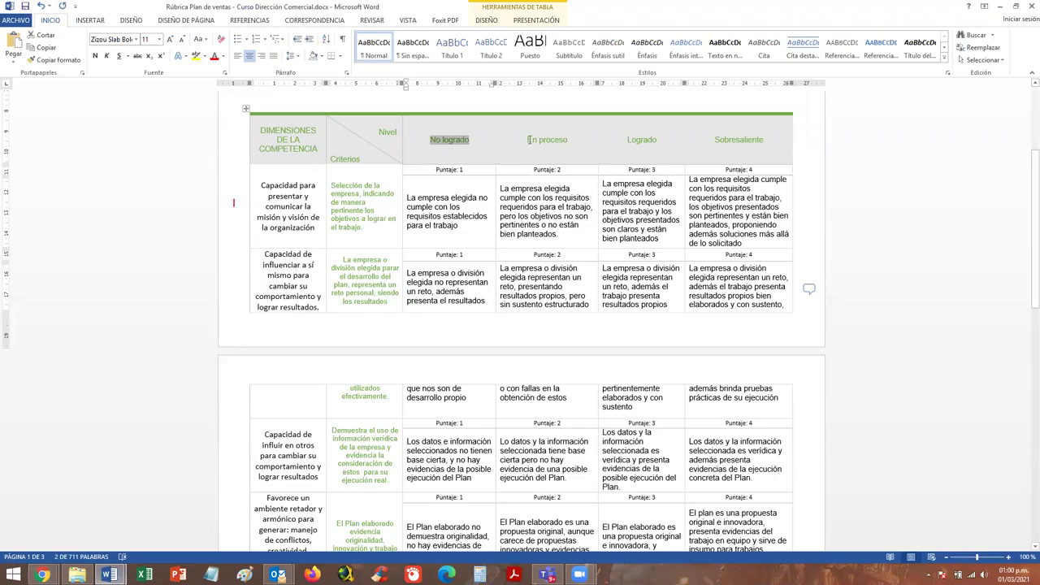
pyautogui.moveTo(529, 139); pyautogui.dragTo(566, 140)
pyautogui.hotkey('ctrl', 'c')
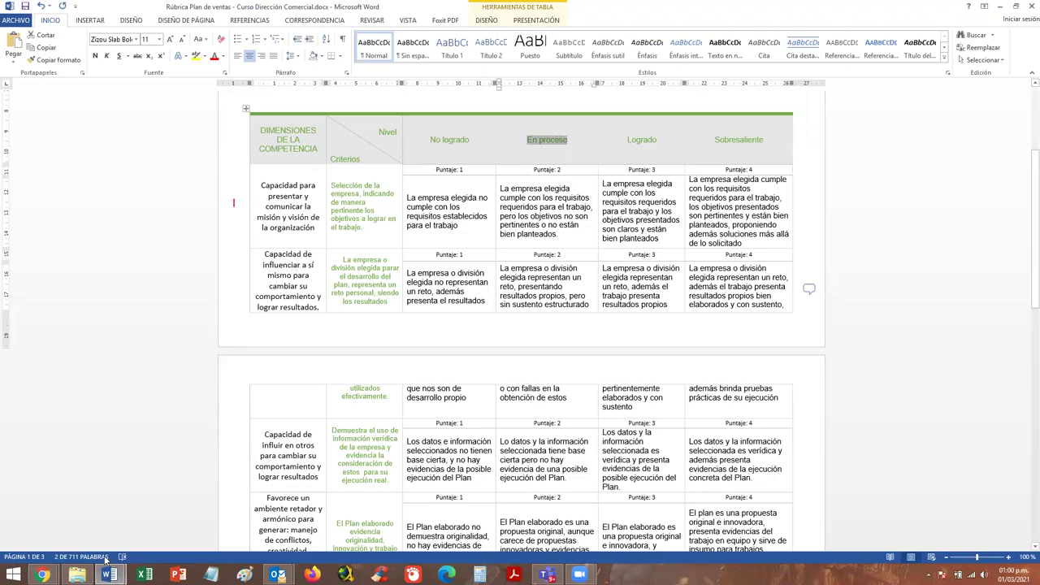
pyautogui.click(108, 575)
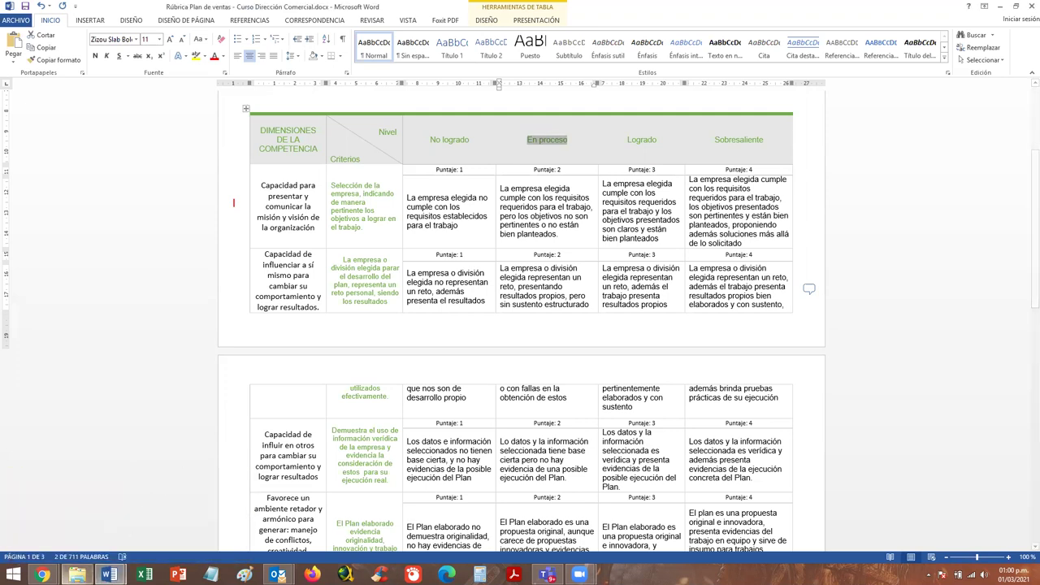
pyautogui.moveTo(42, 573)
pyautogui.click(93, 544)
pyautogui.click(464, 206)
pyautogui.click(479, 176)
pyautogui.hotkey('ctrl', 'v')
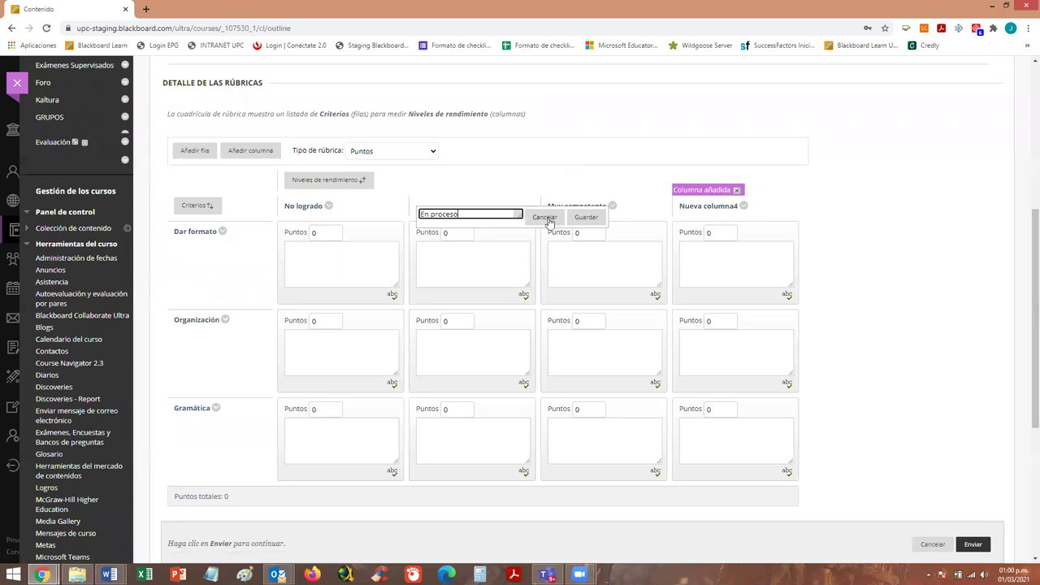
pyautogui.click(546, 216)
# Copy the level name Logrado from the Word rubric and rename the Muy competente column of the Blackboard grid to it.
pyautogui.moveTo(109, 574)
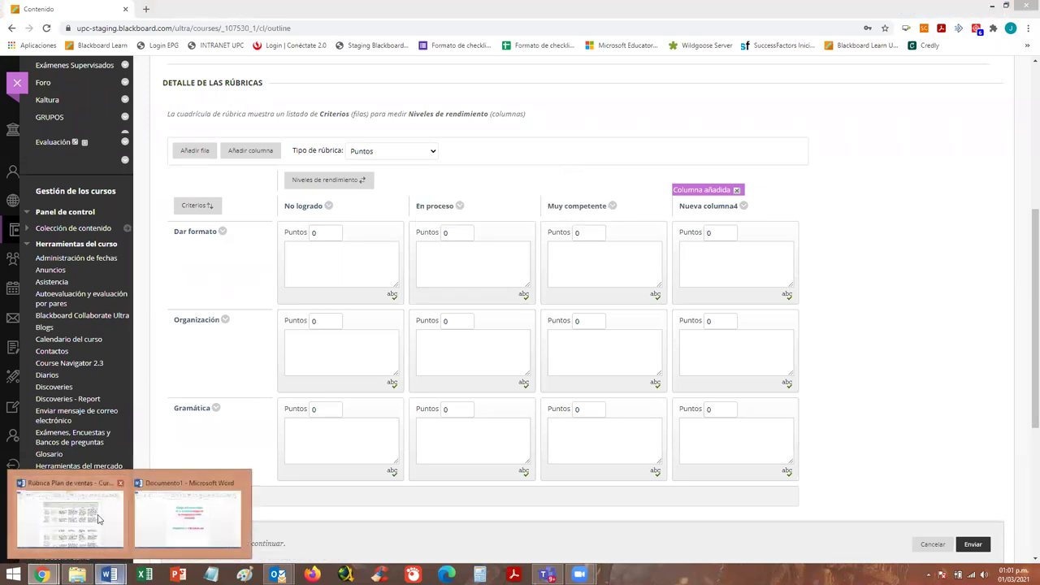
pyautogui.click(98, 519)
pyautogui.doubleClick(642, 141)
pyautogui.hotkey('ctrl', 'c')
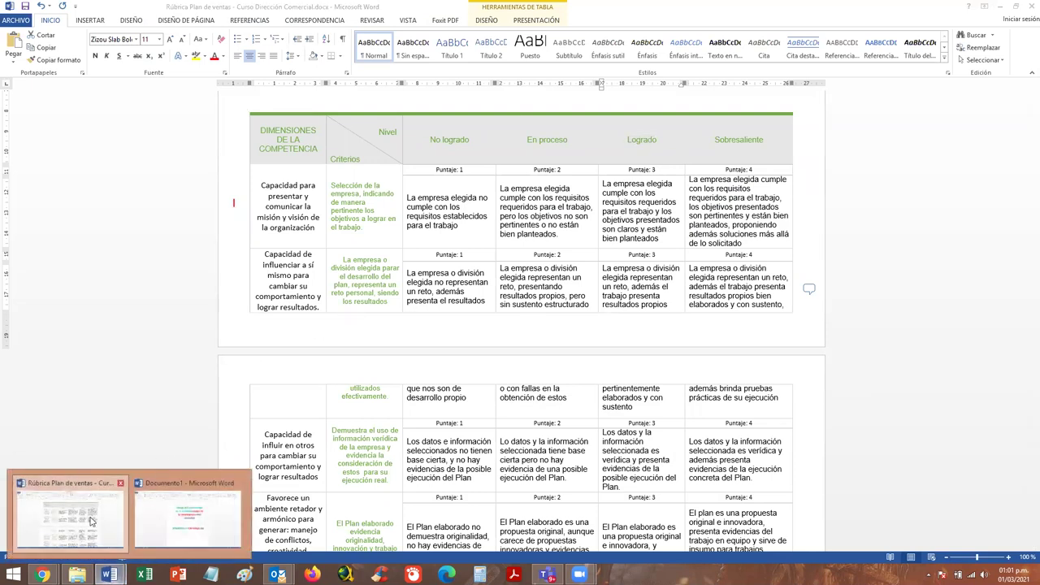
pyautogui.moveTo(43, 574)
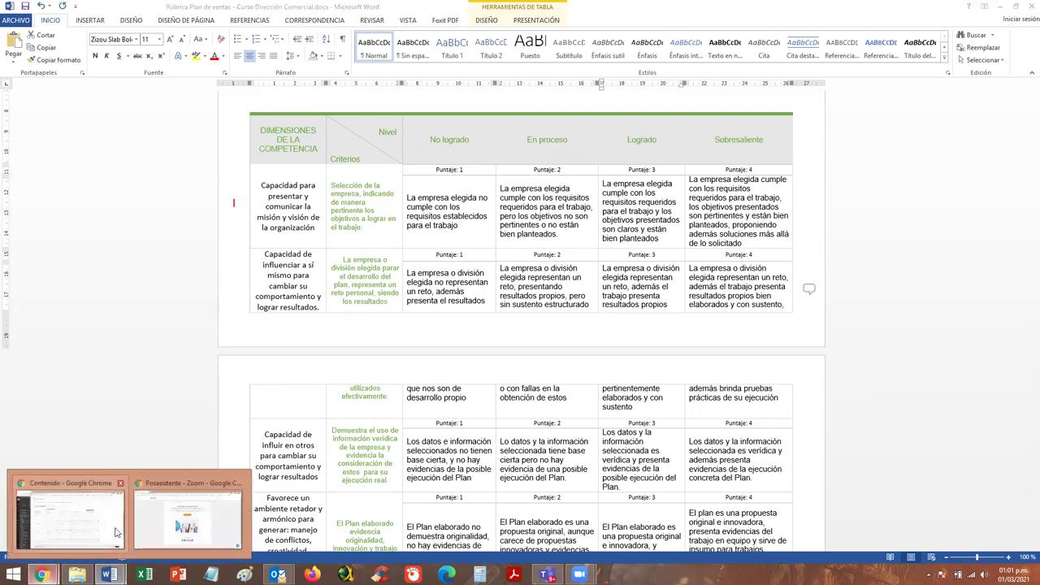
pyautogui.click(69, 520)
pyautogui.click(614, 205)
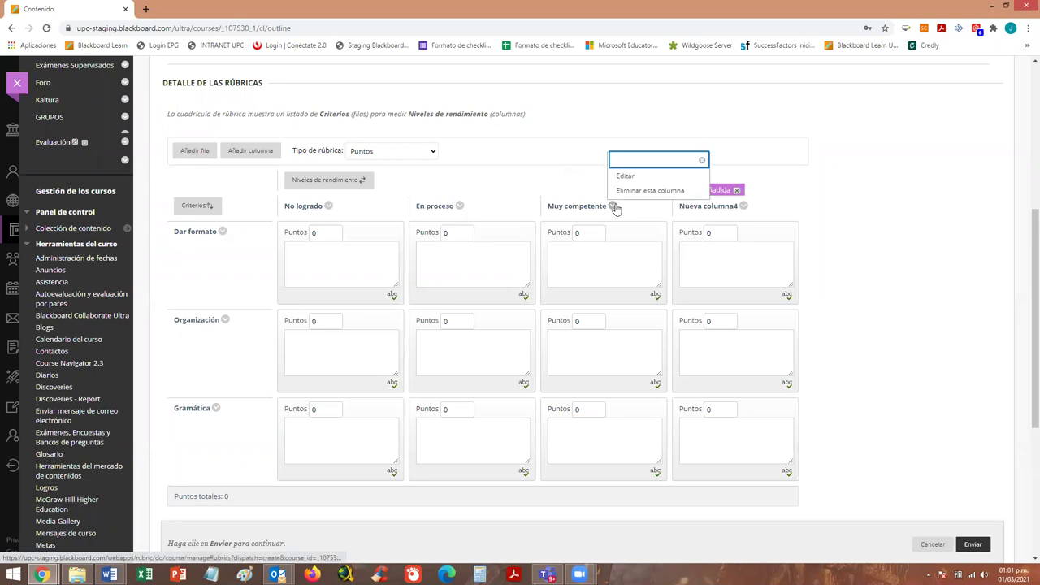
pyautogui.click(635, 180)
pyautogui.hotkey('ctrl', 'v')
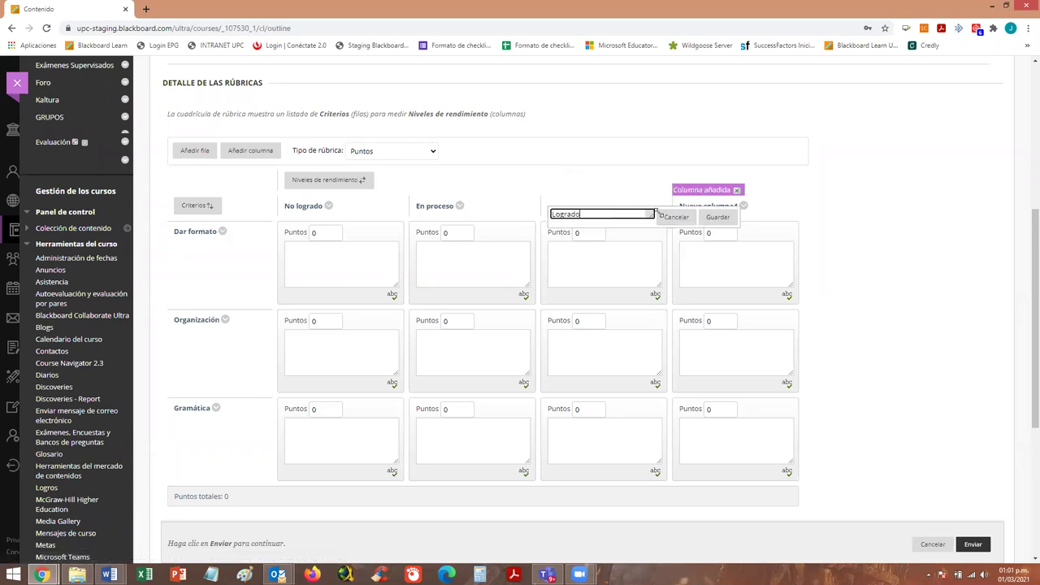
pyautogui.click(717, 217)
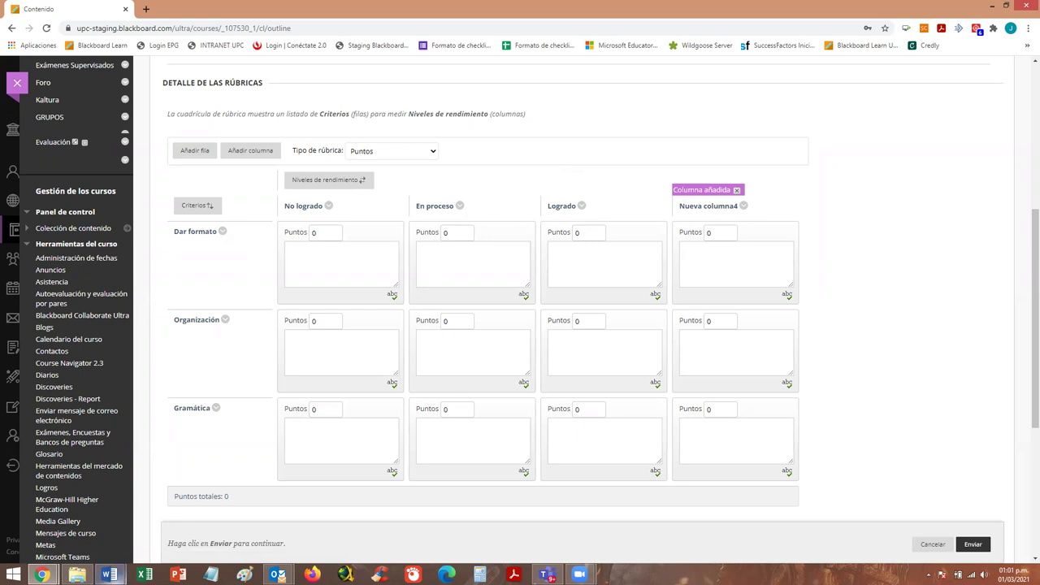
# Copy the level name Sobresaliente from the Word rubric, rename Nueva columna4 in the Blackboard grid to it, and dismiss the added-column notice.
pyautogui.moveTo(109, 575)
pyautogui.click(101, 526)
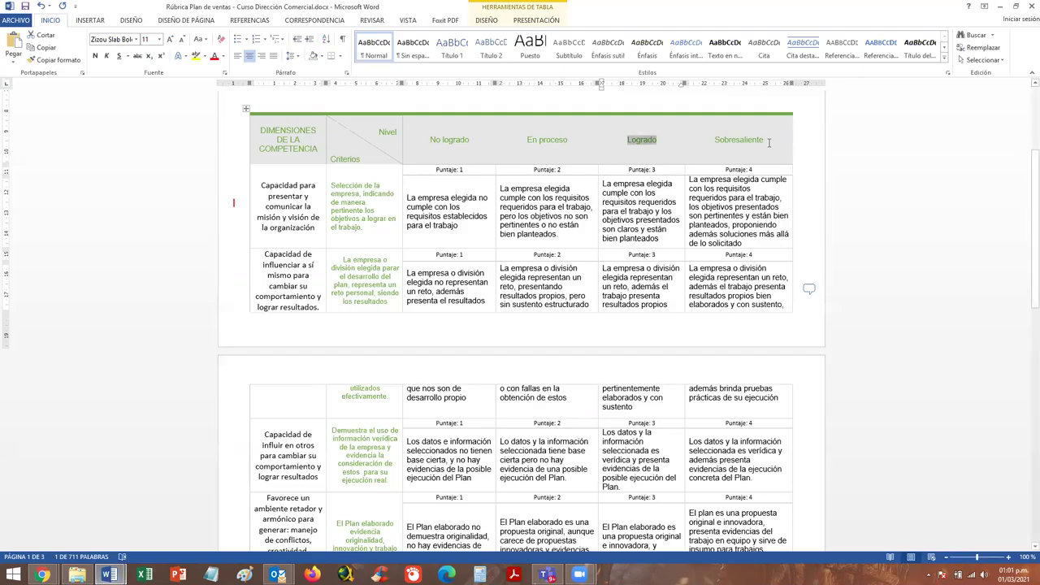
pyautogui.moveTo(715, 139); pyautogui.dragTo(762, 142)
pyautogui.hotkey('ctrl', 'c')
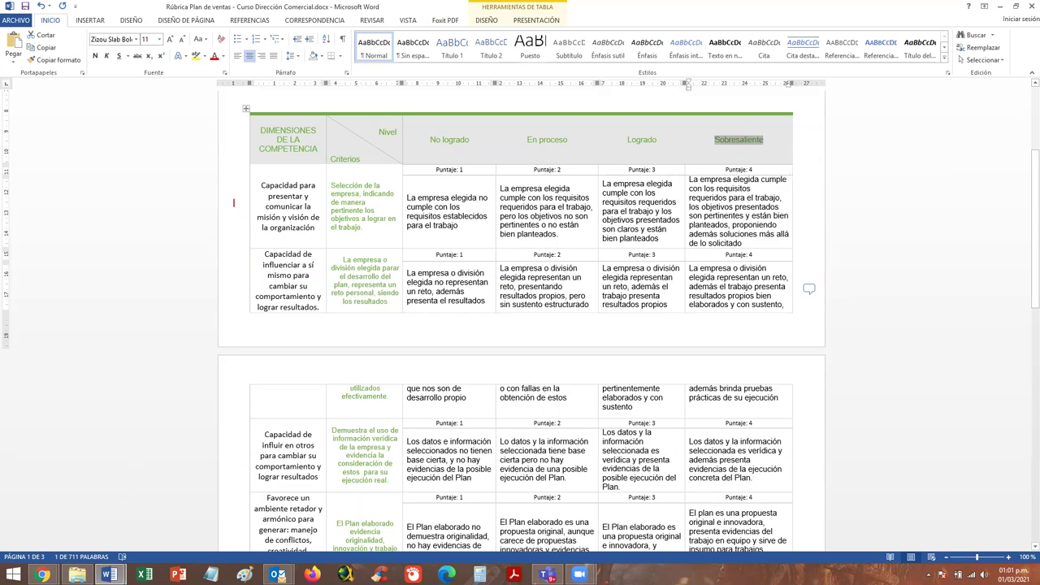
pyautogui.click(42, 574)
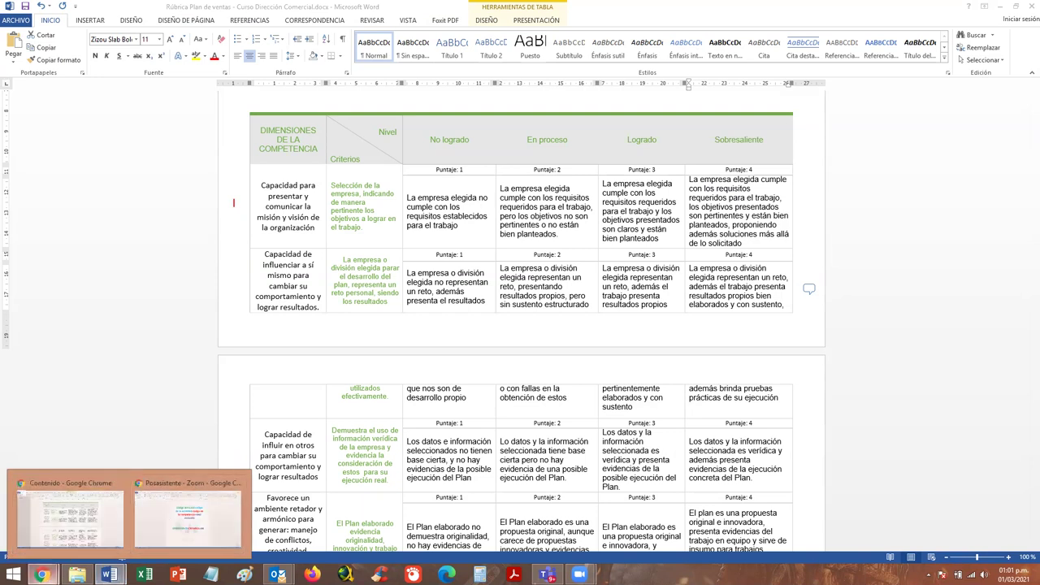
pyautogui.click(81, 520)
pyautogui.click(740, 208)
pyautogui.click(757, 189)
pyautogui.hotkey('ctrl', 'v')
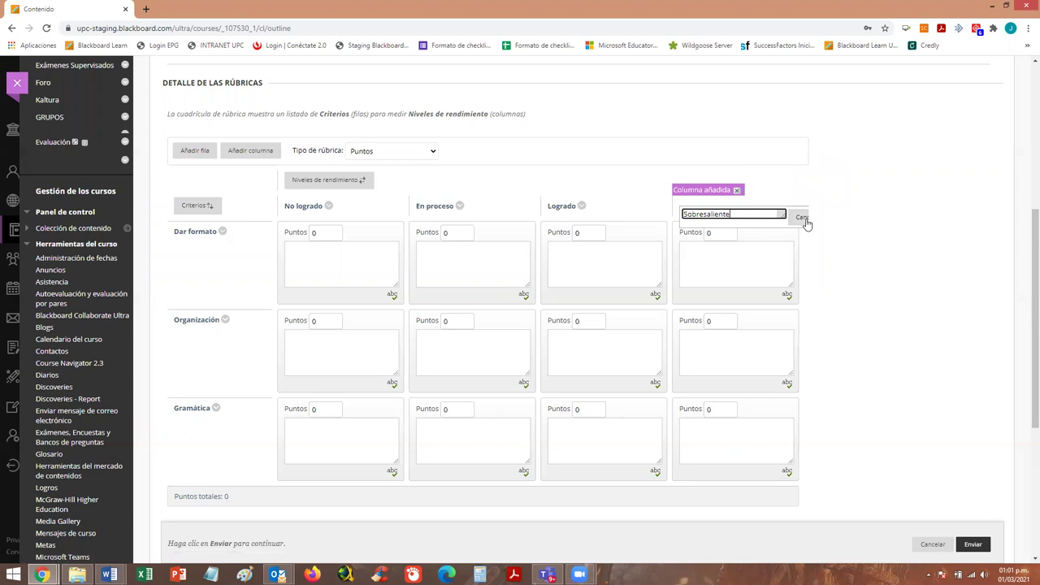
pyautogui.scroll(-2, 597, 406)
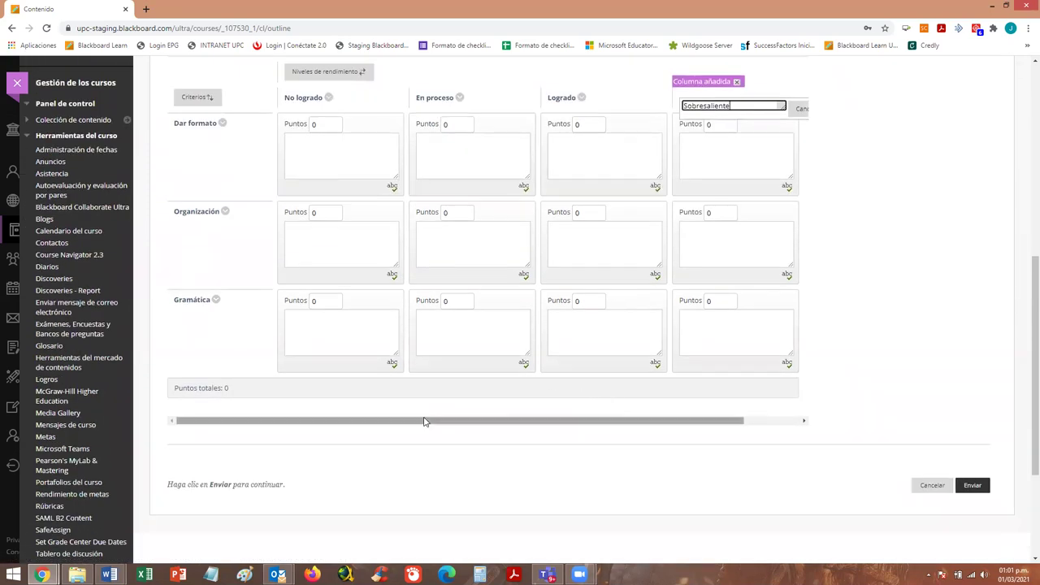
pyautogui.moveTo(423, 421); pyautogui.dragTo(708, 423)
pyautogui.scroll(1, 845, 243)
pyautogui.click(802, 172)
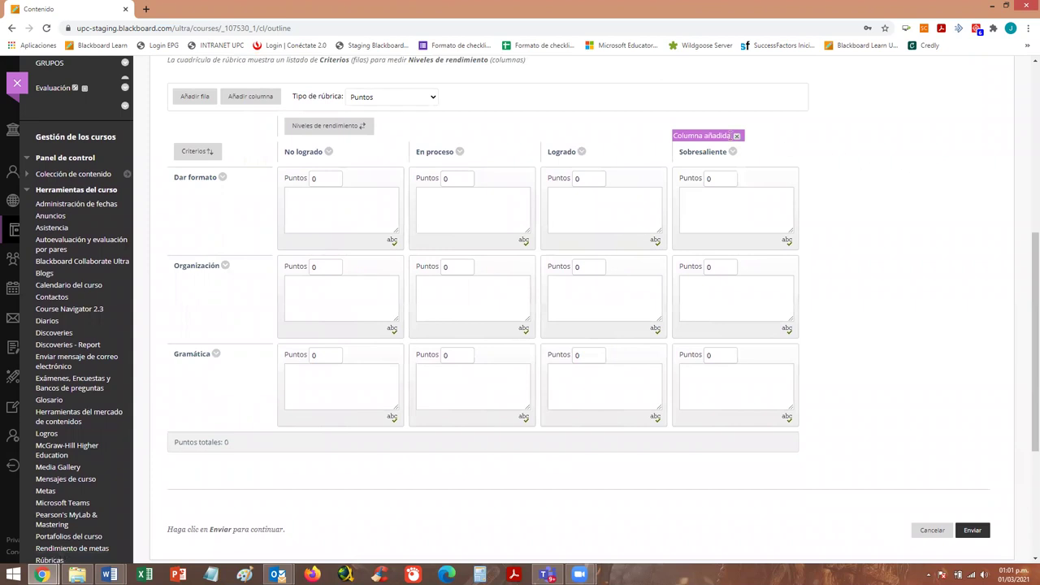
pyautogui.click(737, 136)
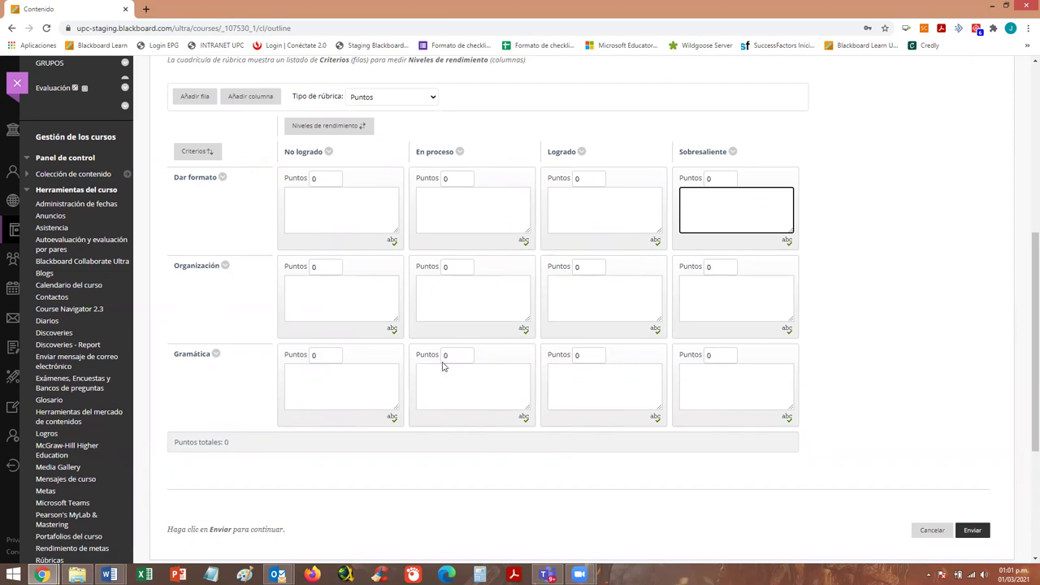
# Check the criteria rows of the Word rubric and add two rows to the Blackboard rubric grid.
pyautogui.click(109, 575)
pyautogui.click(111, 510)
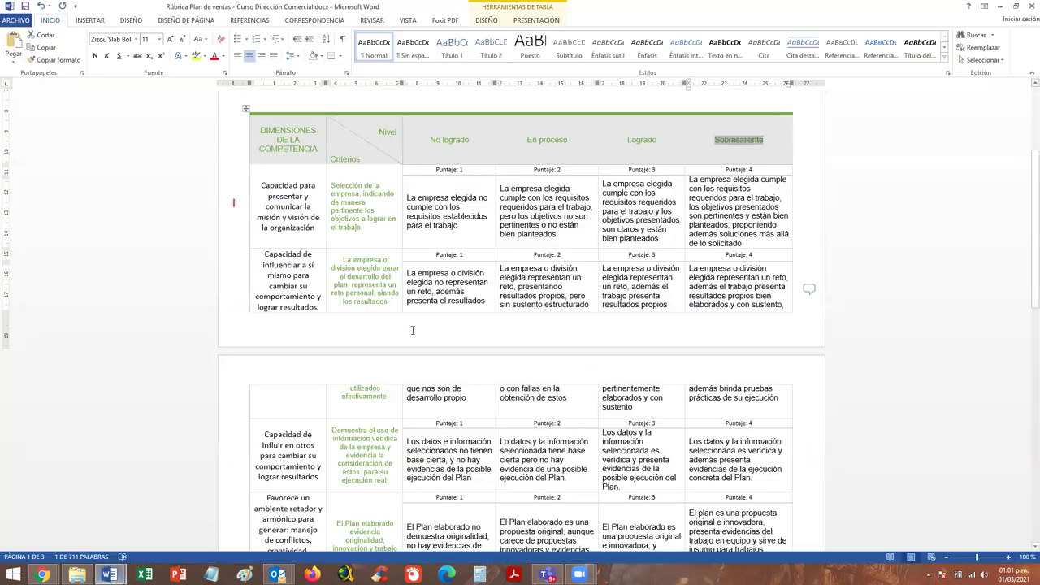
pyautogui.scroll(-3, 504, 321)
pyautogui.scroll(-3, 513, 322)
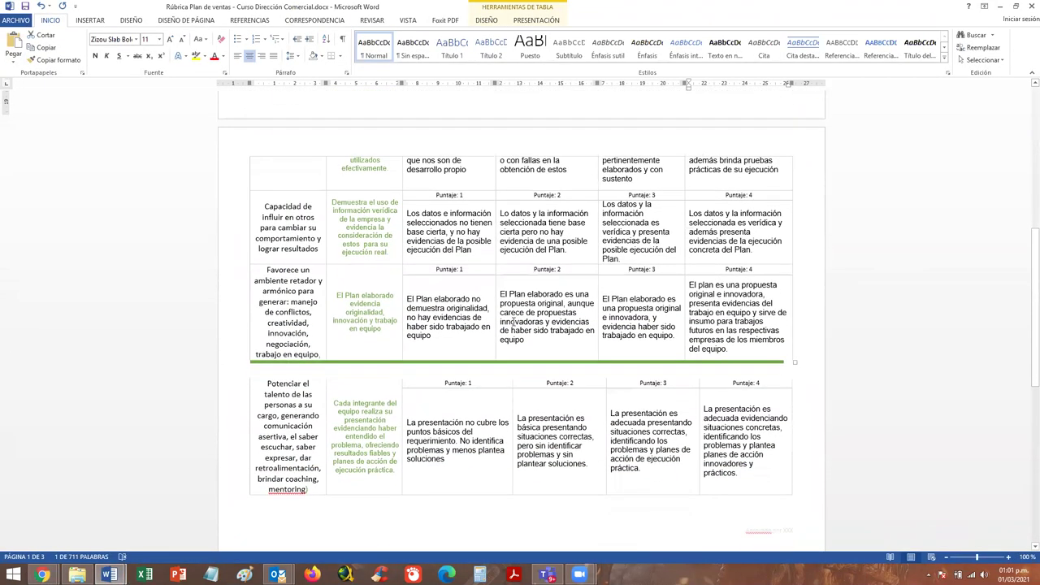
pyautogui.scroll(5, 425, 338)
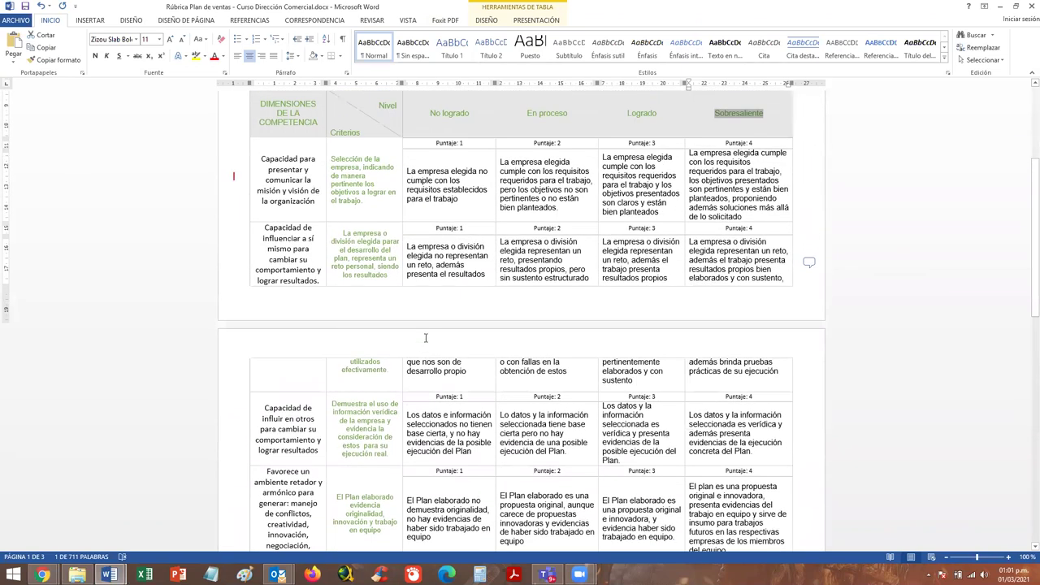
pyautogui.moveTo(42, 574)
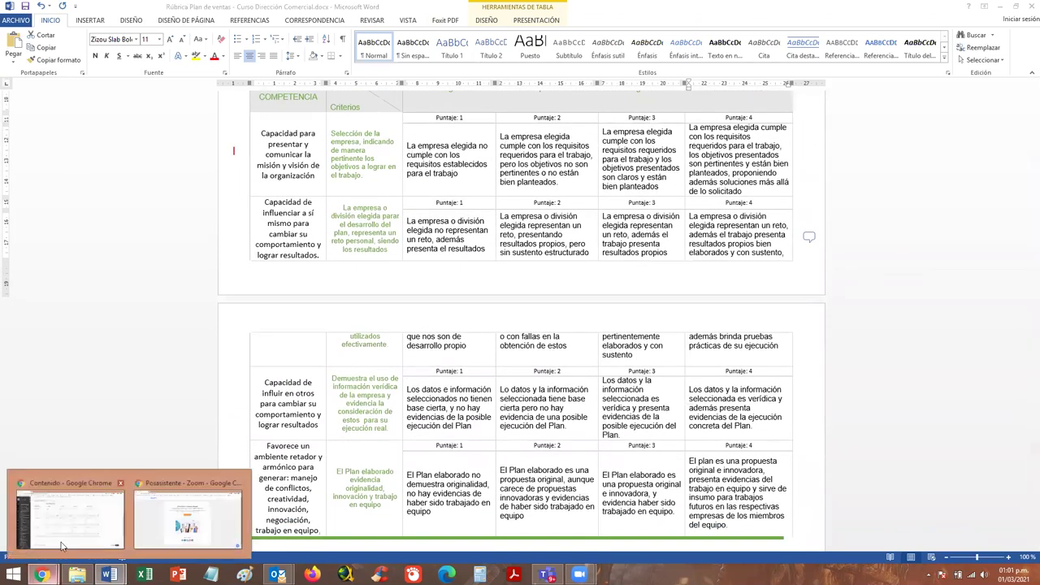
pyautogui.click(69, 511)
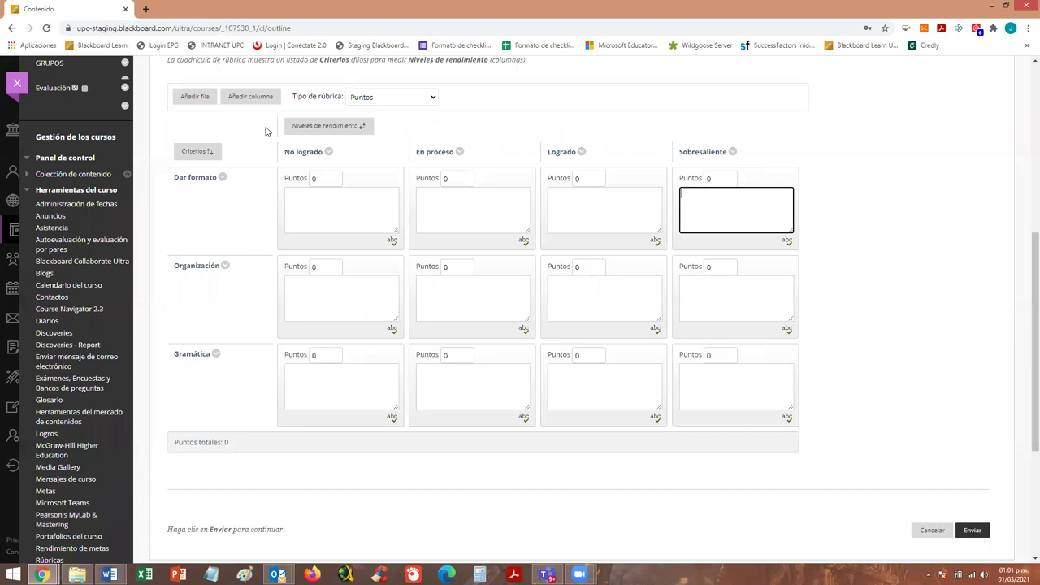
pyautogui.click(197, 104)
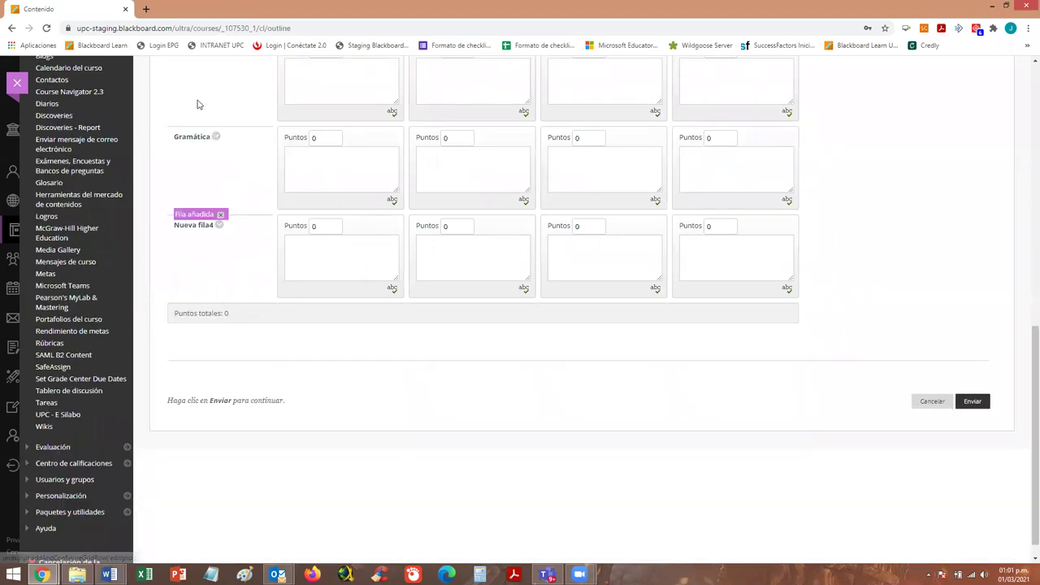
pyautogui.scroll(2, 977, 203)
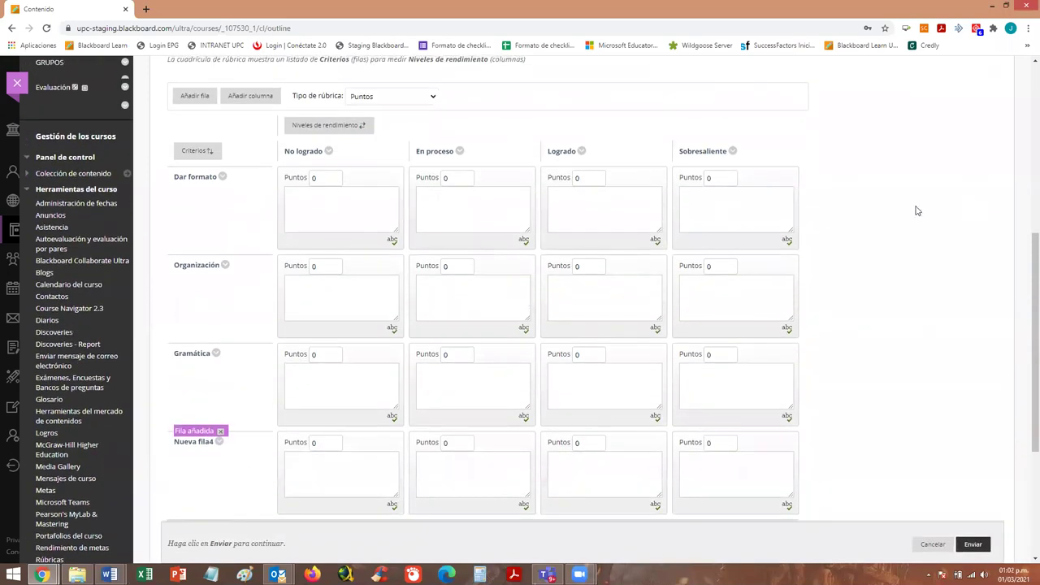
pyautogui.click(201, 98)
pyautogui.scroll(4, 887, 259)
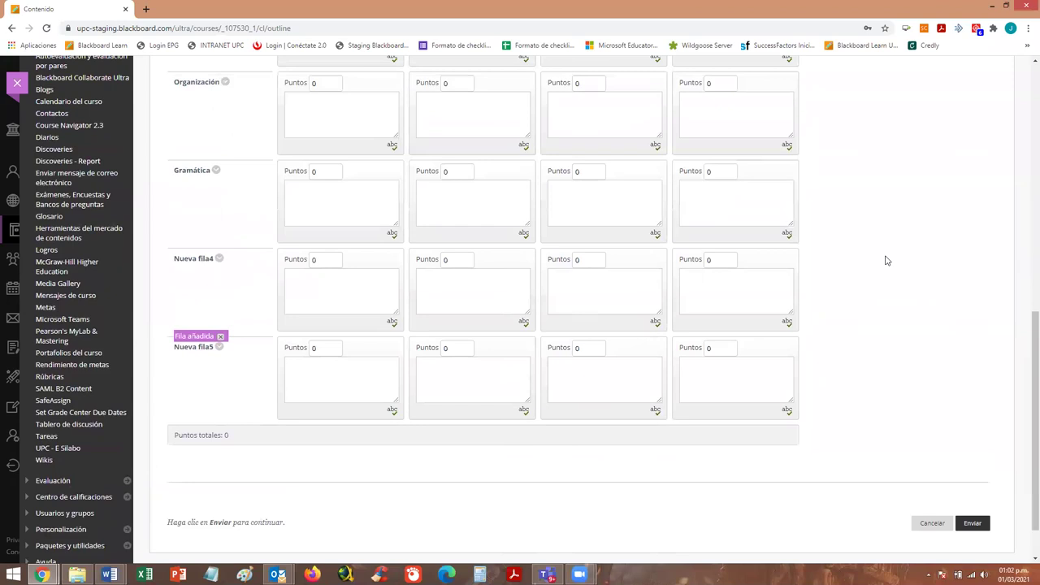
pyautogui.scroll(-1, 886, 260)
pyautogui.scroll(1, 885, 260)
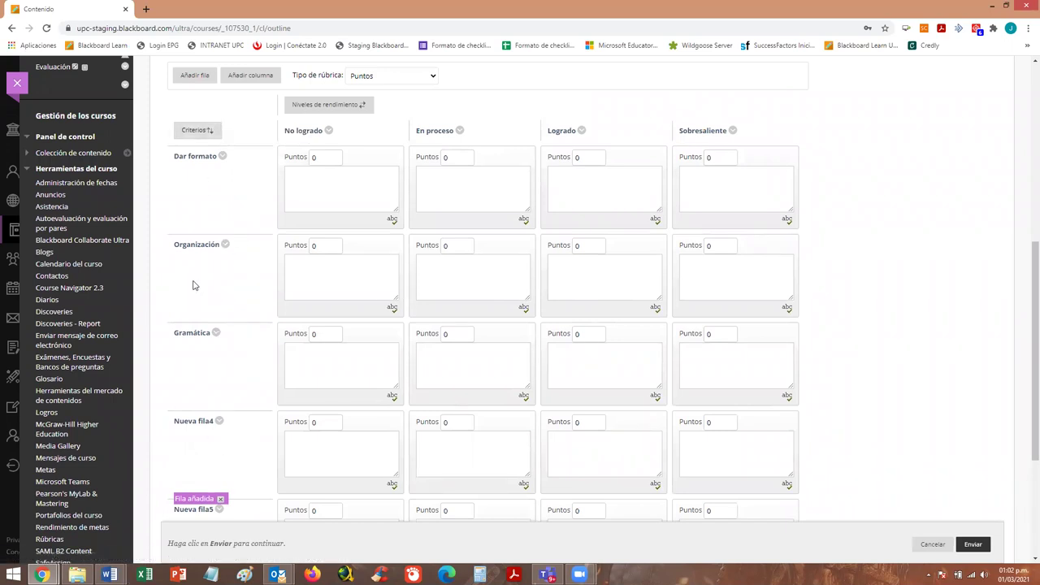
# Copy the first criterion from the Word rubric and paste it into the No logrado cell of the Dar formato row in Blackboard.
pyautogui.moveTo(111, 558)
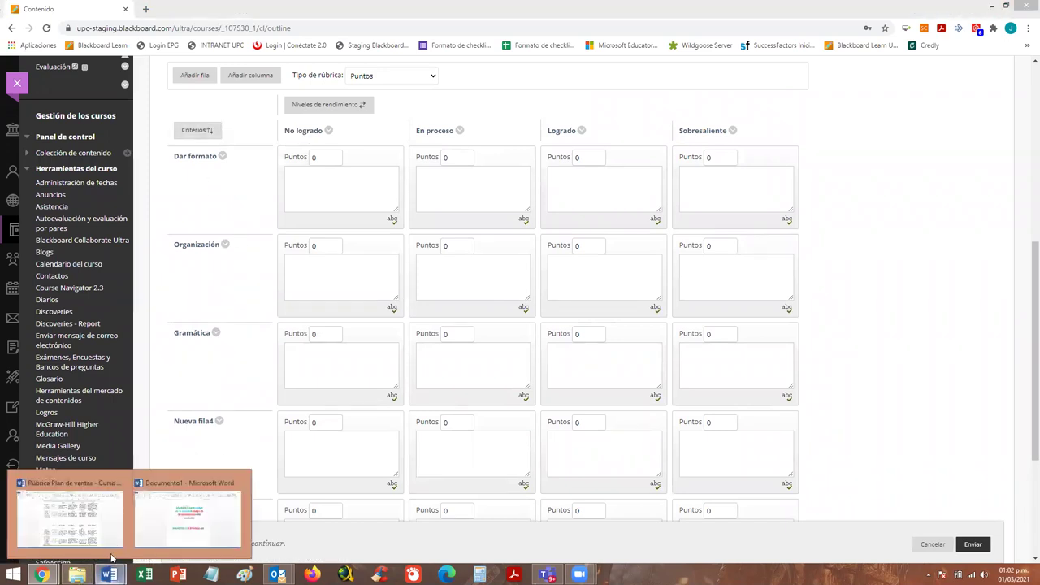
pyautogui.click(92, 518)
pyautogui.scroll(1, 290, 290)
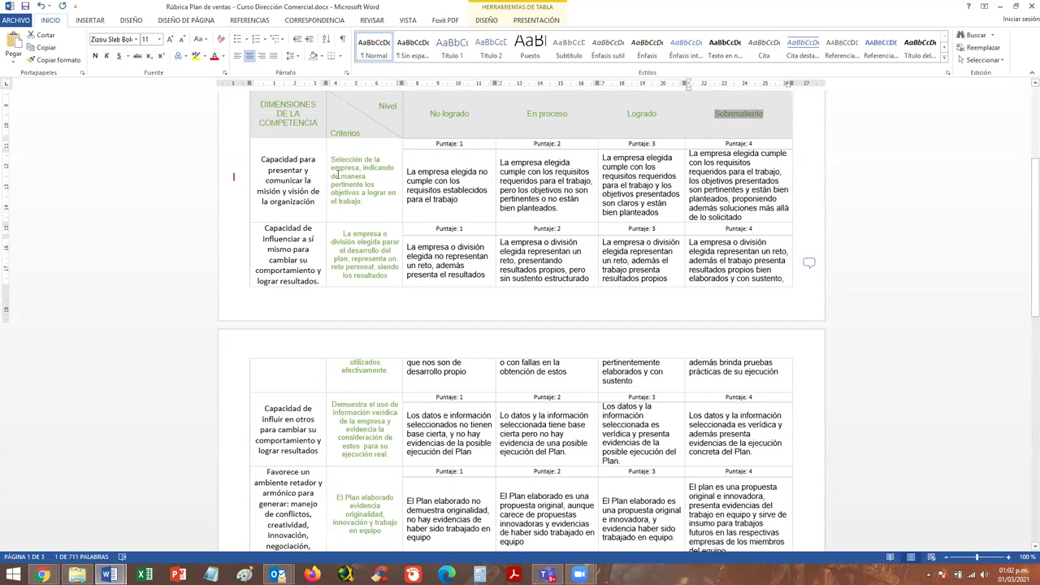
pyautogui.scroll(1, 335, 158)
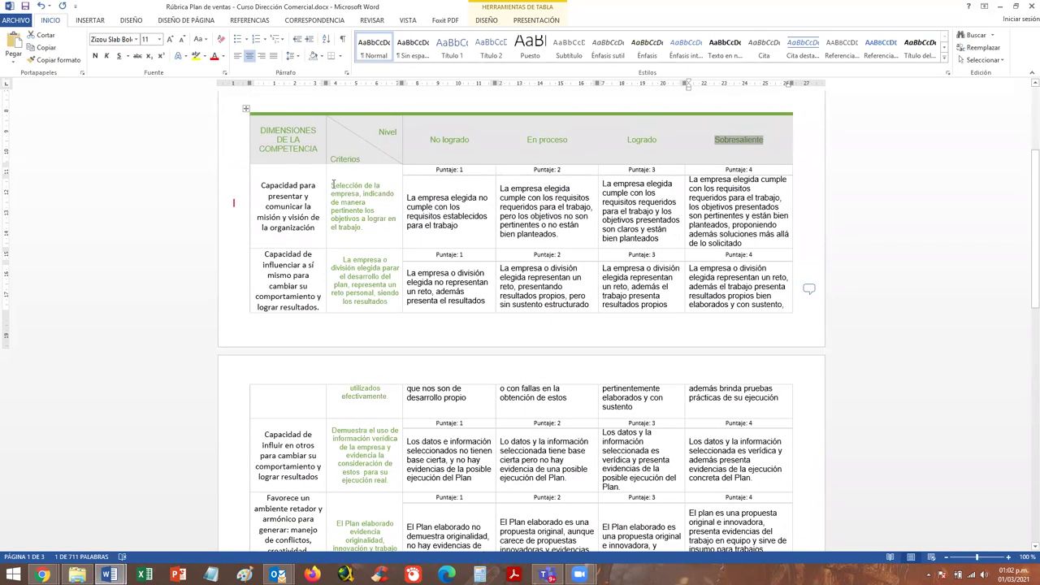
pyautogui.moveTo(332, 184); pyautogui.dragTo(368, 232)
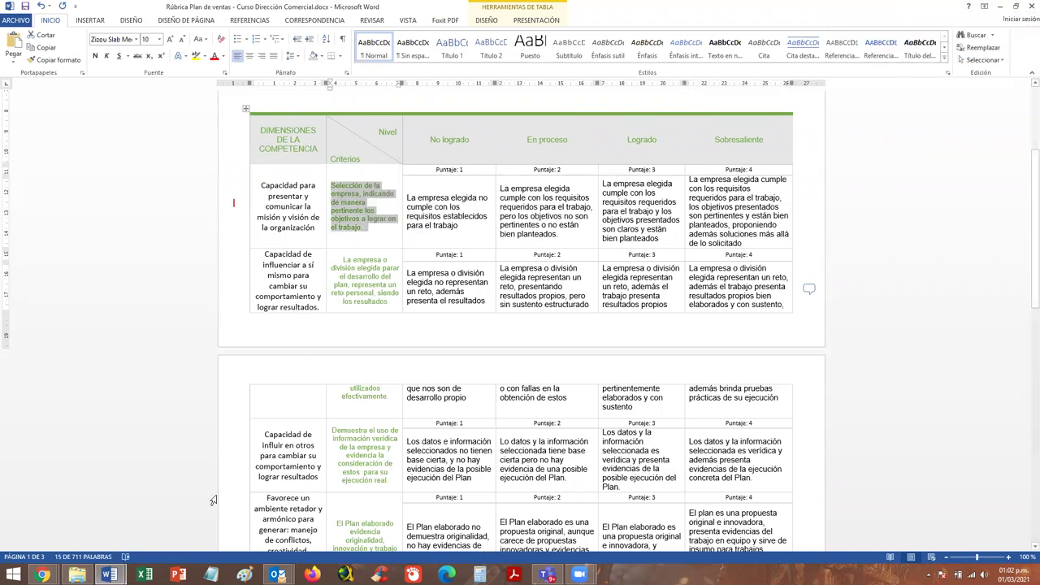
pyautogui.moveTo(42, 574)
pyautogui.click(78, 530)
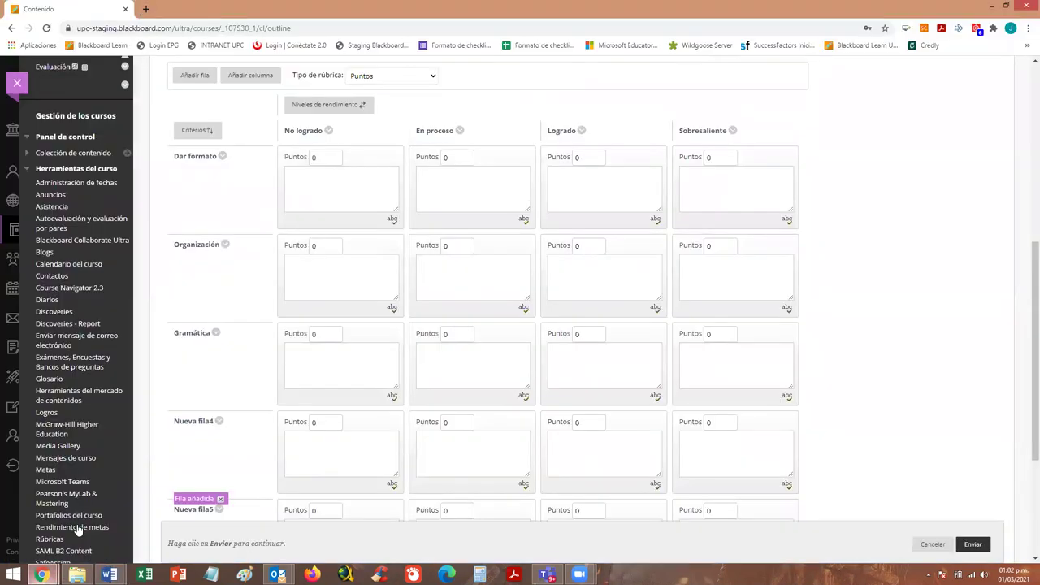
pyautogui.click(330, 178)
pyautogui.write('Selección de la empresa. Indicando de manera pertinente los objetivos a lograr en el trabajo.')
# Cut the cell text and rename the Dar formato row "Selección de la empresa, indicando de manera pertinente los objetivos a lograr en el trabajo.".
pyautogui.moveTo(330, 203); pyautogui.dragTo(269, 169)
pyautogui.click(330, 202)
pyautogui.moveTo(330, 203); pyautogui.dragTo(275, 178)
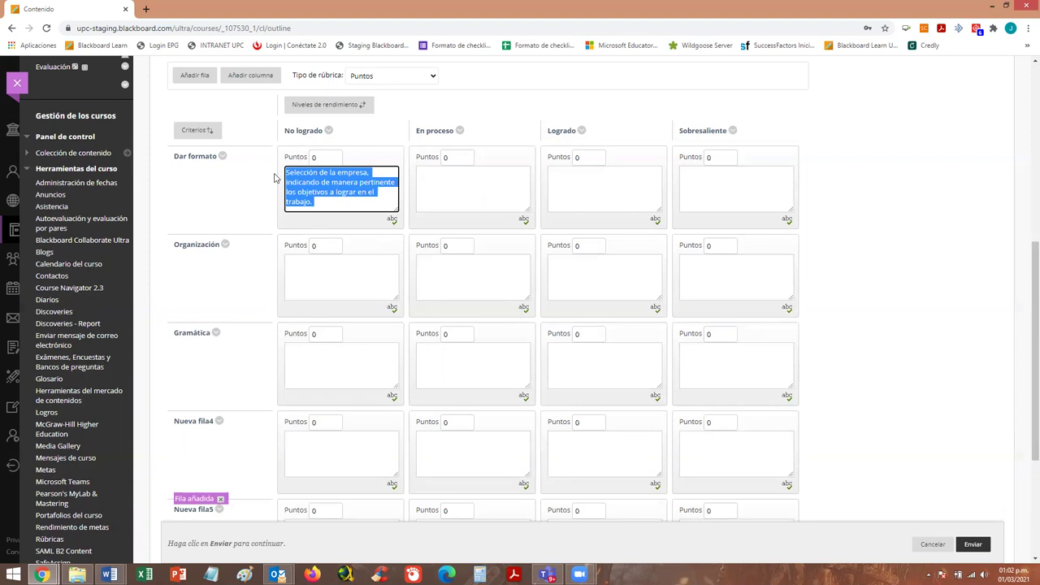
pyautogui.hotkey('ctrl', 'x')
pyautogui.click(222, 155)
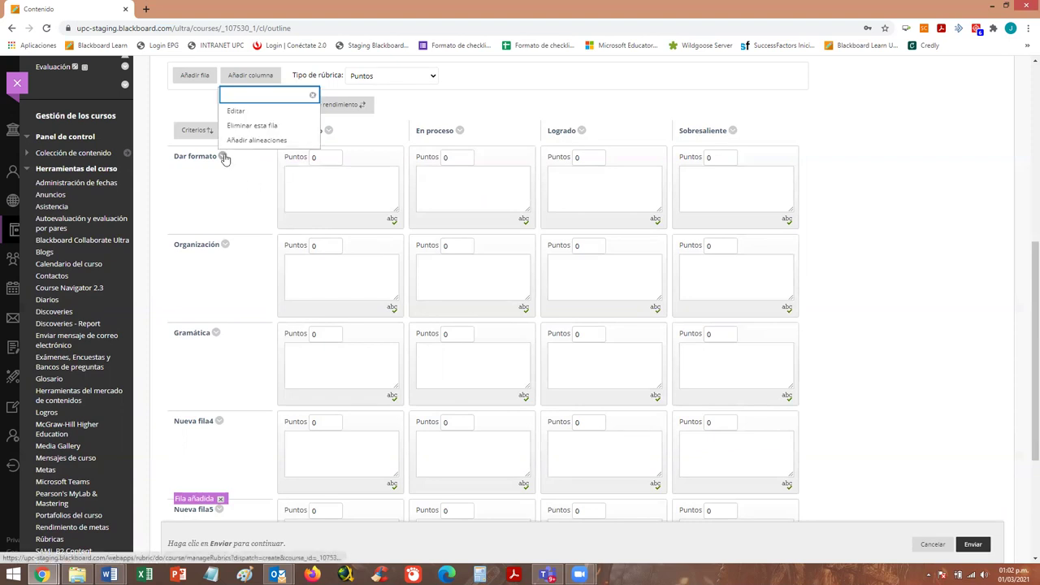
pyautogui.click(248, 117)
pyautogui.hotkey('ctrl', 'v')
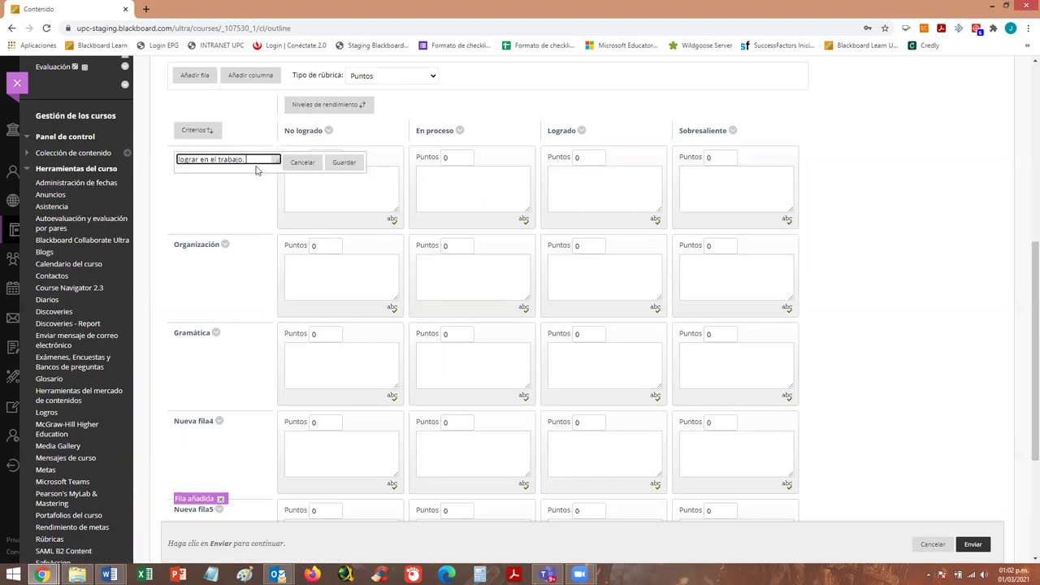
pyautogui.click(344, 162)
pyautogui.scroll(1, 355, 229)
pyautogui.scroll(-1, 355, 228)
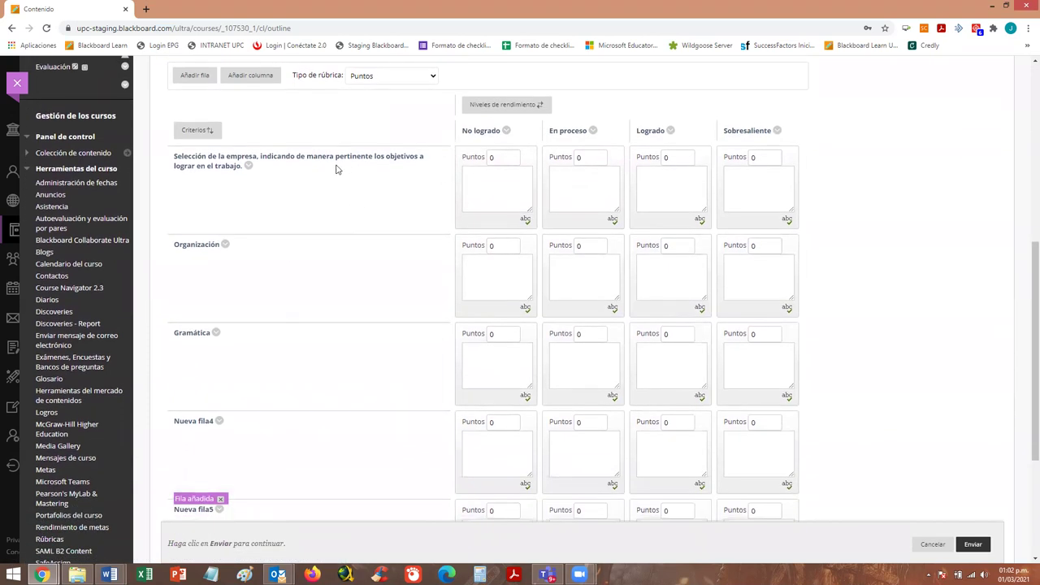
# Copy the first-page part of the second criterion from the Word rubric into Notepad and copy it from there as plain text.
pyautogui.moveTo(108, 574)
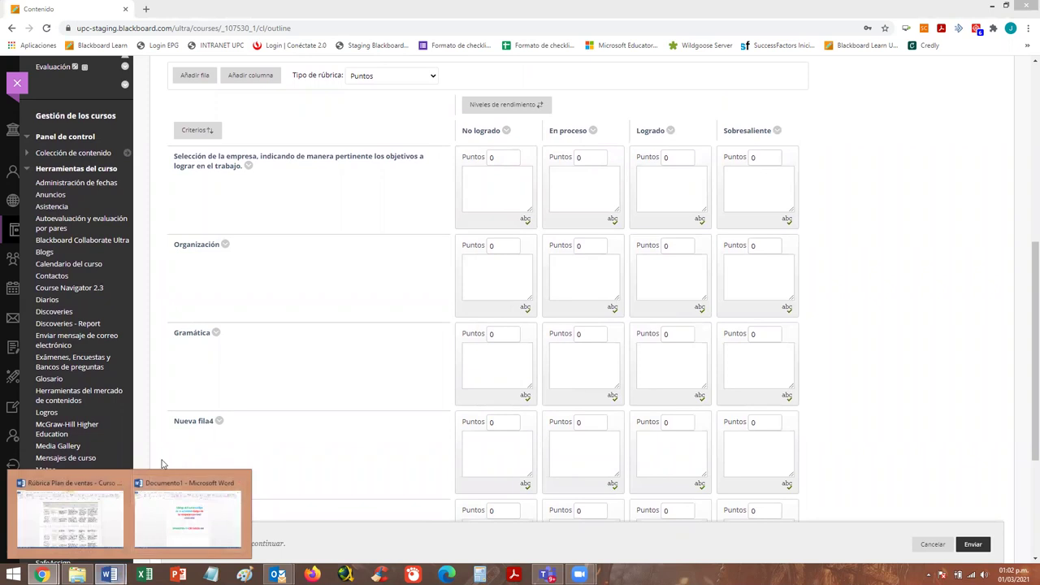
pyautogui.click(65, 519)
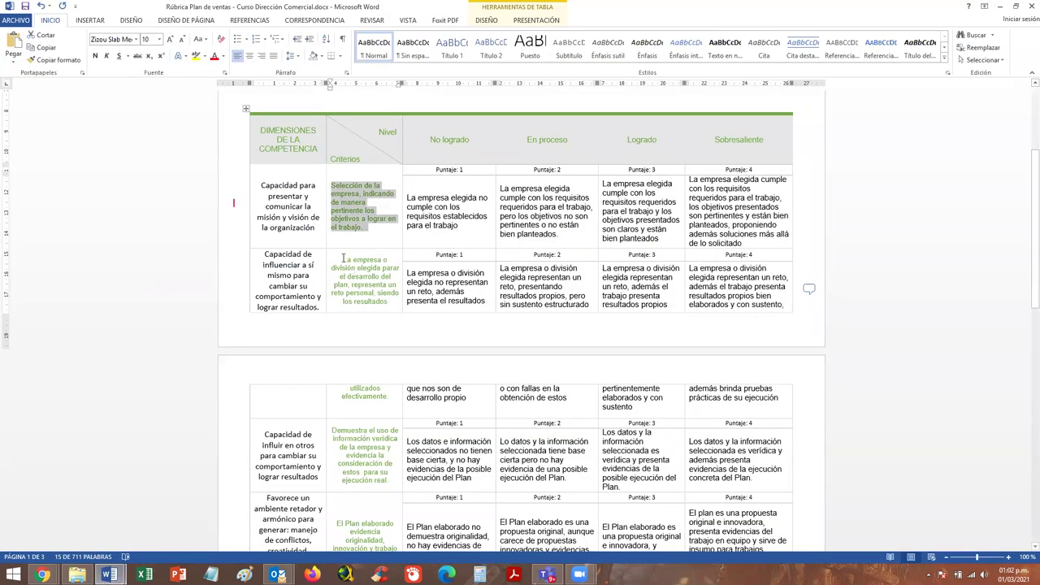
pyautogui.moveTo(352, 264); pyautogui.dragTo(391, 303)
pyautogui.click(211, 574)
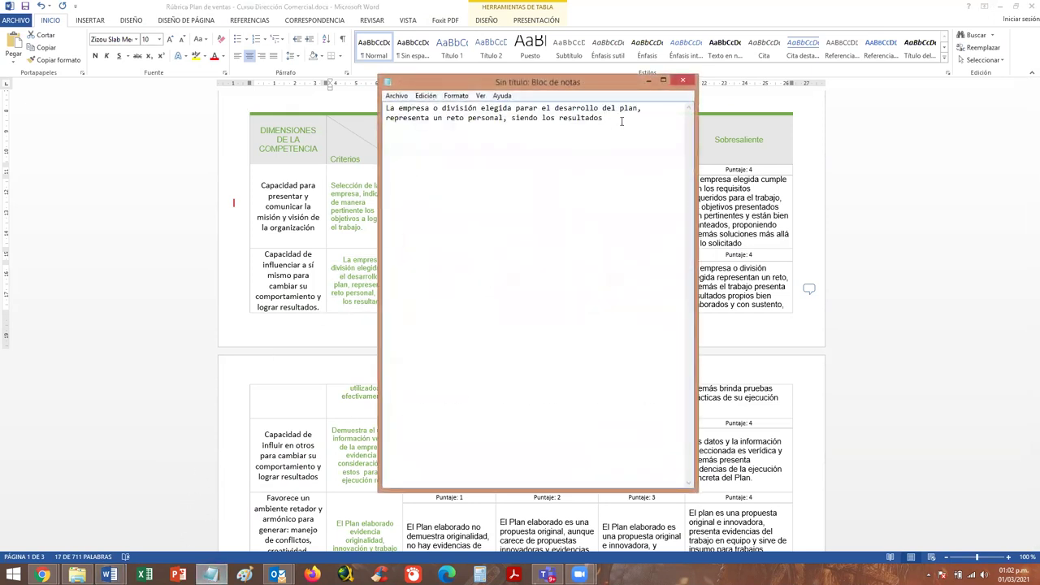
pyautogui.moveTo(621, 122); pyautogui.dragTo(385, 106)
pyautogui.click(647, 80)
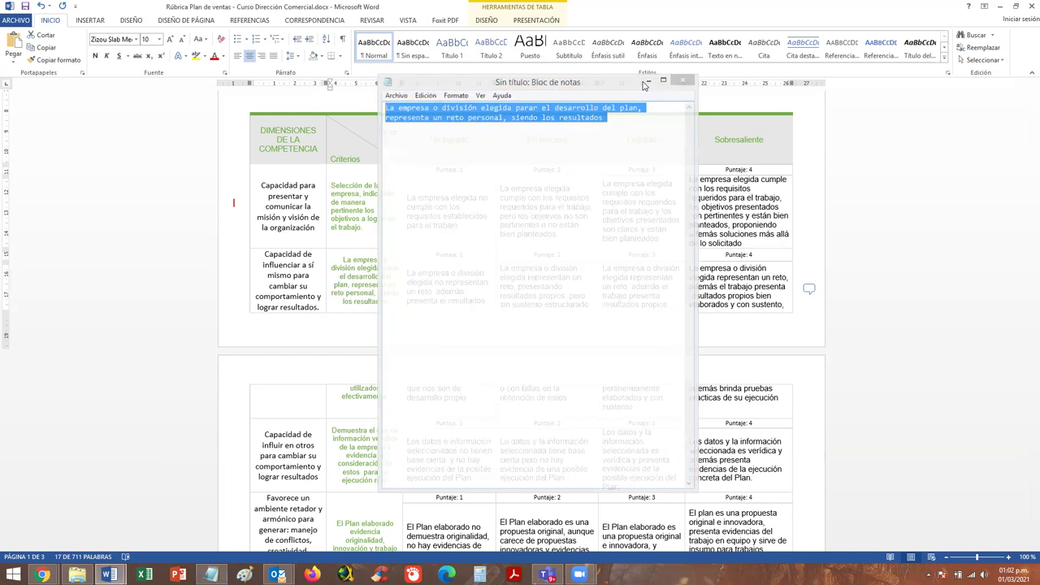
# Rename the Organización row in Blackboard "La empresa o división elegida parar el desarrollo del plan, representa un reto personal, siendo los resultados".
pyautogui.moveTo(42, 574)
pyautogui.click(114, 501)
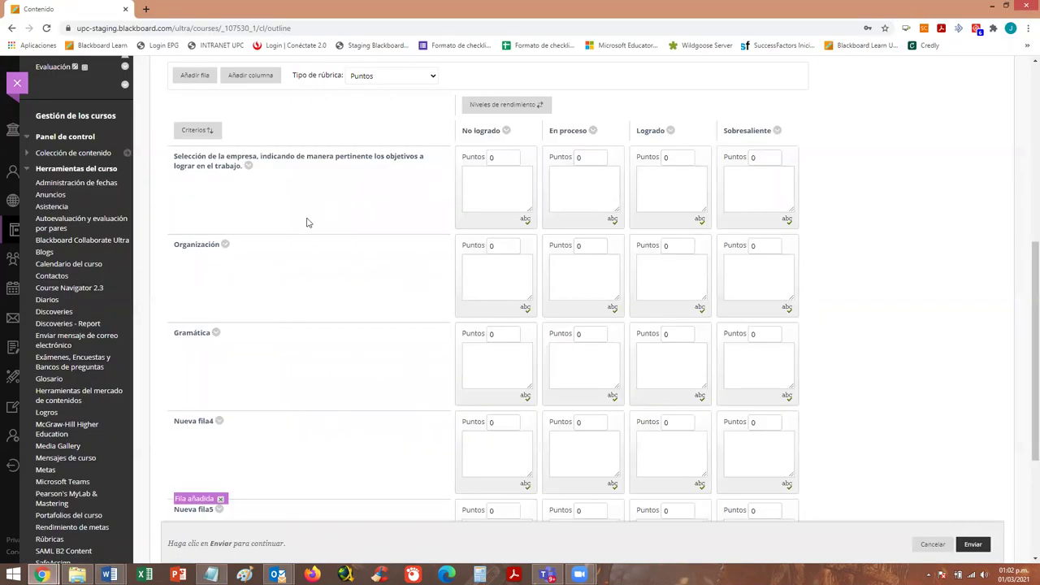
pyautogui.click(225, 246)
pyautogui.click(233, 199)
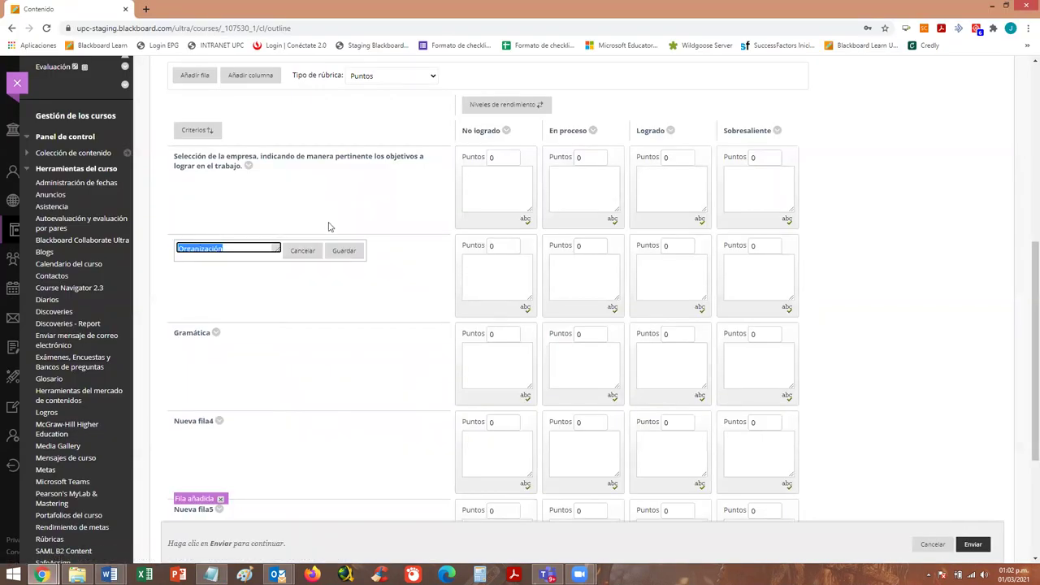
pyautogui.hotkey('ctrl', 'v')
pyautogui.click(344, 250)
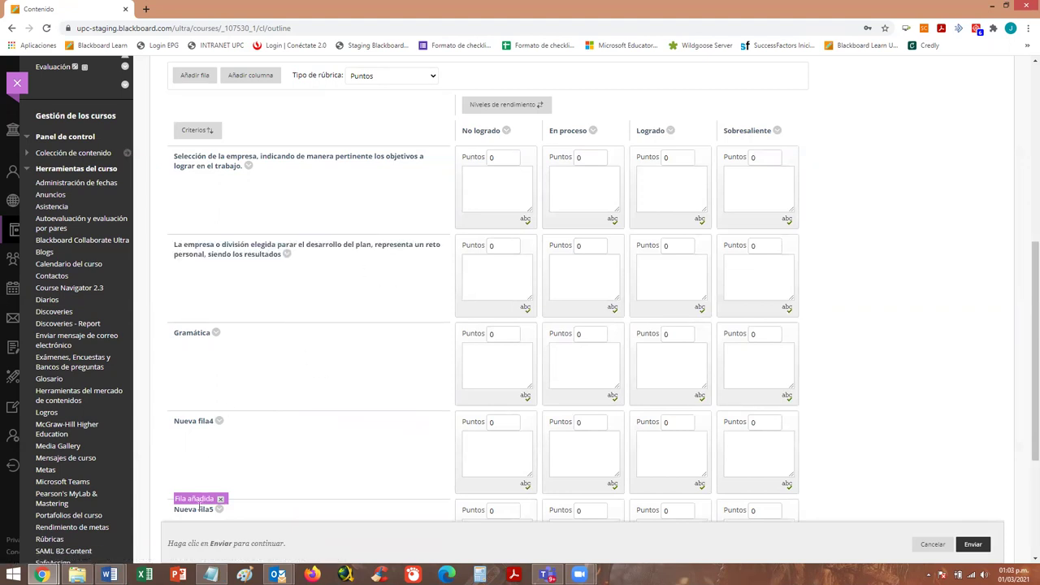
# Copy the whole second criterion across both Word pages, replace the Notepad text with it, and copy it as plain text.
pyautogui.click(105, 534)
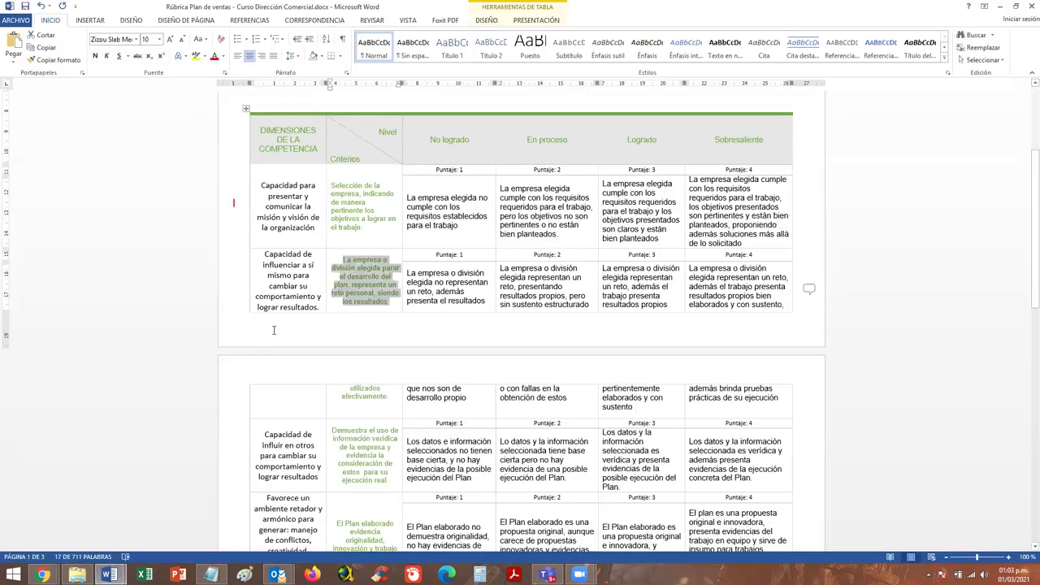
pyautogui.scroll(-1, 351, 385)
pyautogui.moveTo(388, 371); pyautogui.dragTo(341, 235)
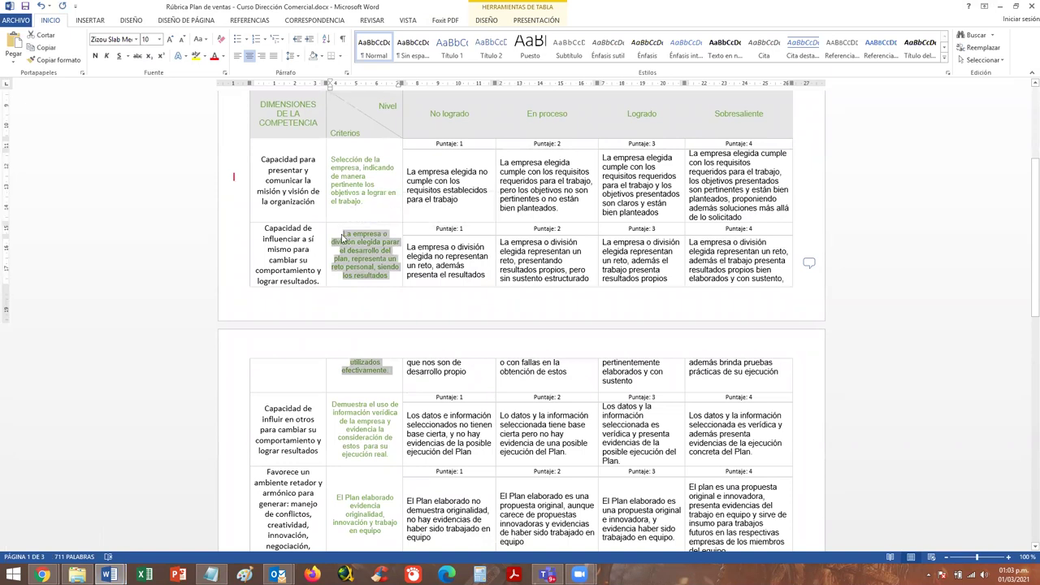
pyautogui.click(218, 566)
pyautogui.moveTo(616, 139); pyautogui.dragTo(386, 107)
pyautogui.hotkey('ctrl', 'v')
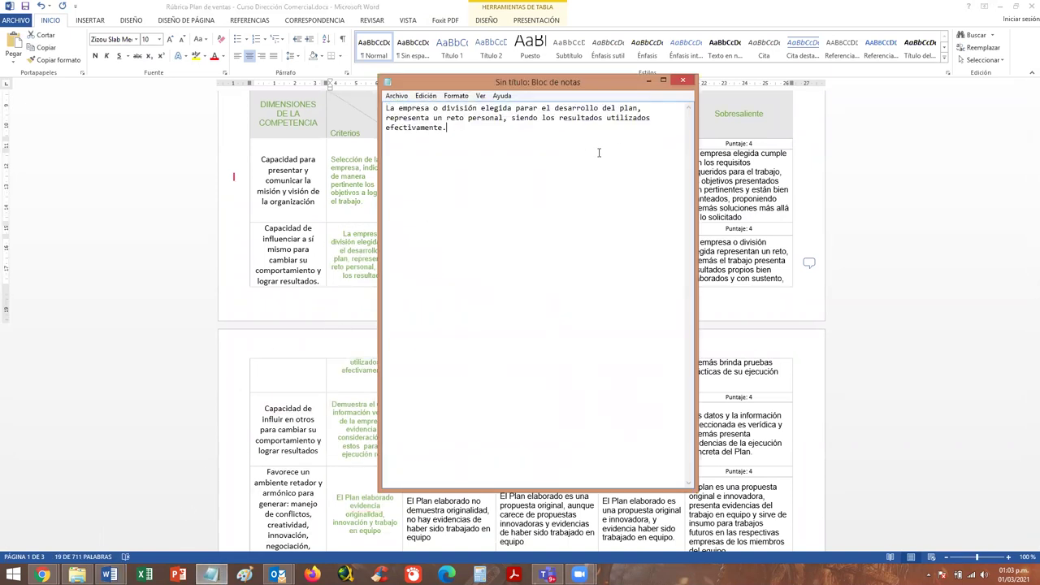
pyautogui.moveTo(482, 132); pyautogui.dragTo(387, 107)
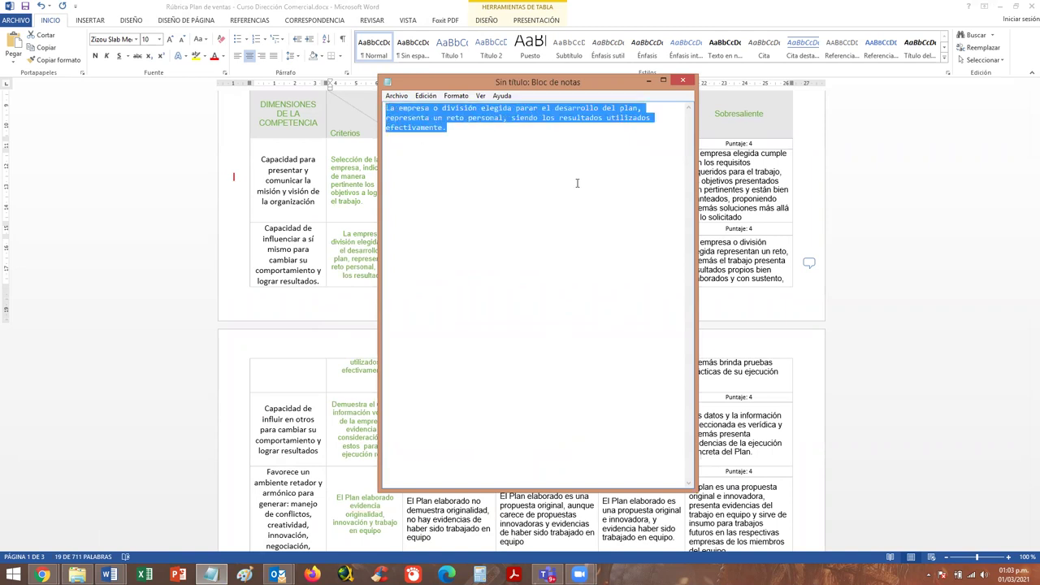
pyautogui.click(649, 82)
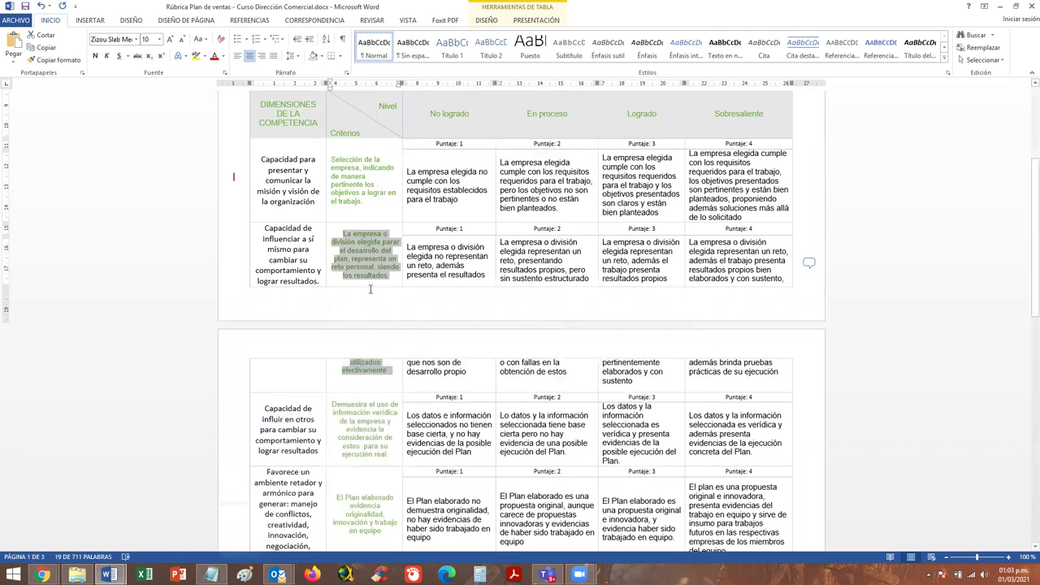
# Rename the second Blackboard row "La empresa o división elegida parar el desarrollo del plan, representa un reto personal, siendo los resultados utilizados efectivamente.".
pyautogui.moveTo(42, 574)
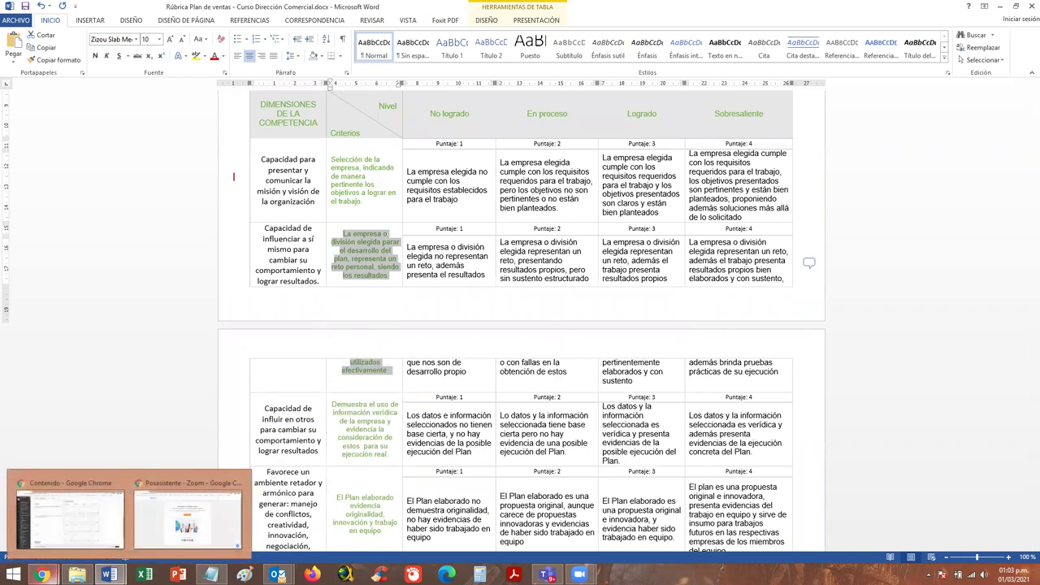
pyautogui.click(120, 483)
pyautogui.click(288, 257)
pyautogui.click(302, 207)
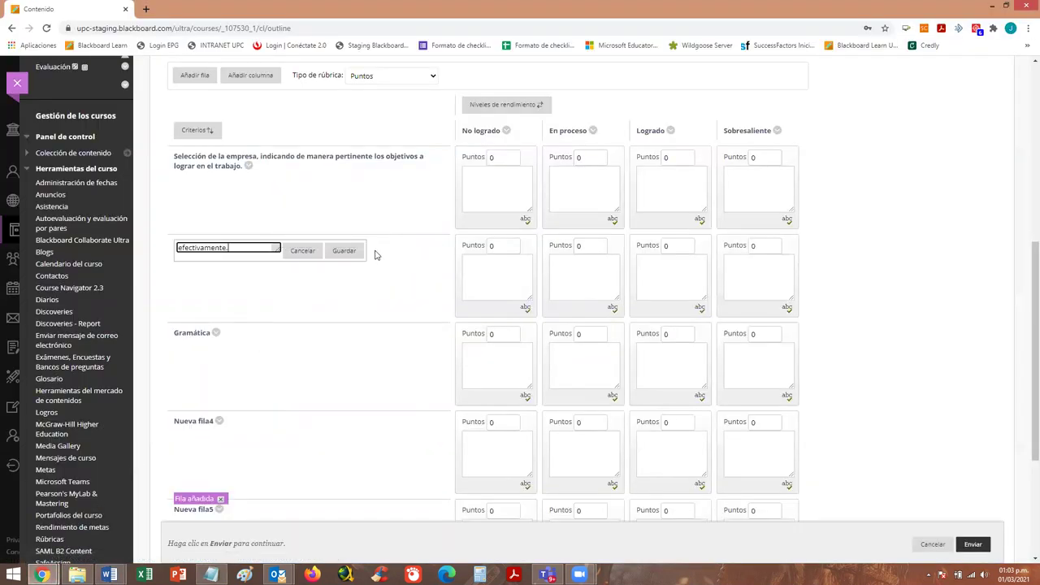
pyautogui.click(342, 251)
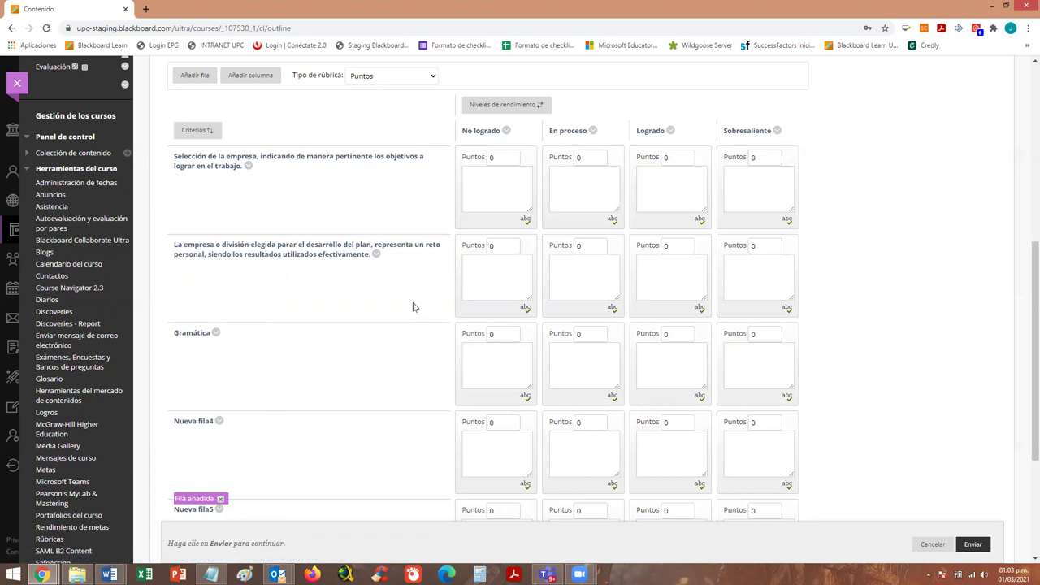
# Copy the first criterion from the Word rubric, replace the Notepad text with it, and copy it from there as plain text.
pyautogui.moveTo(110, 574)
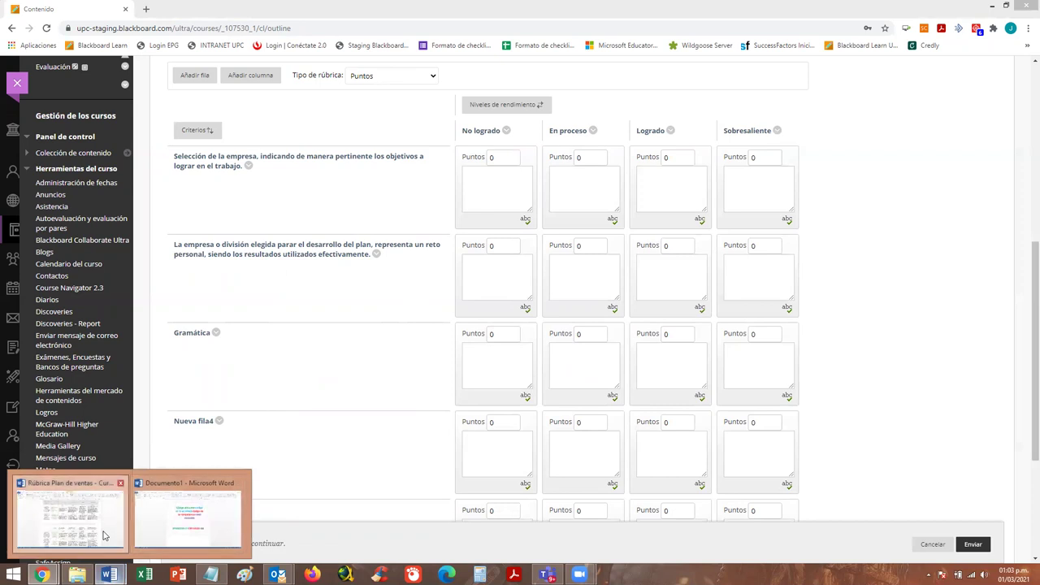
pyautogui.click(73, 528)
pyautogui.moveTo(367, 200); pyautogui.dragTo(332, 160)
pyautogui.click(211, 574)
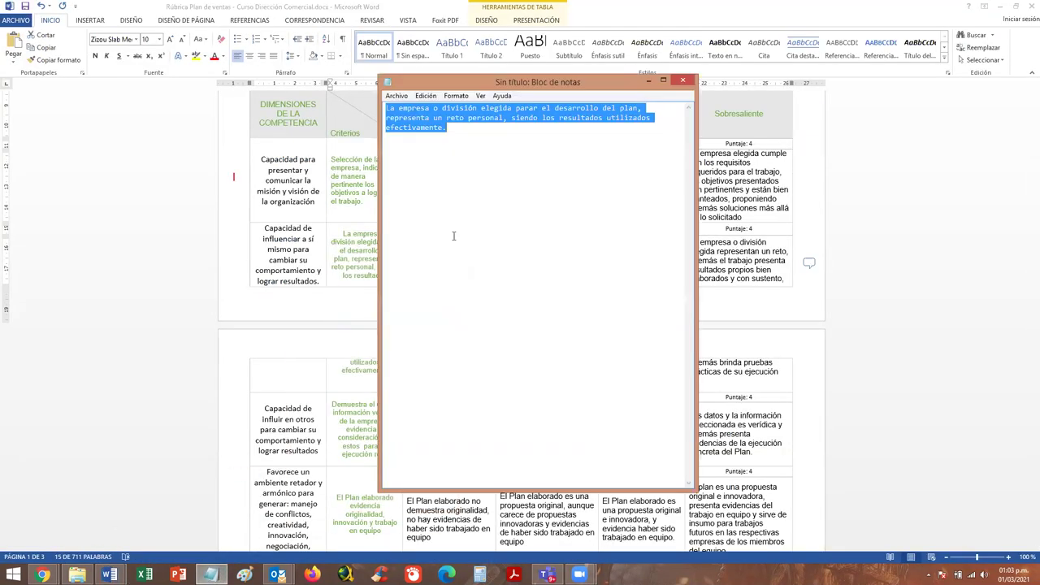
pyautogui.hotkey('ctrl', 'v')
pyautogui.moveTo(551, 129); pyautogui.dragTo(363, 99)
pyautogui.hotkey('ctrl', 'c')
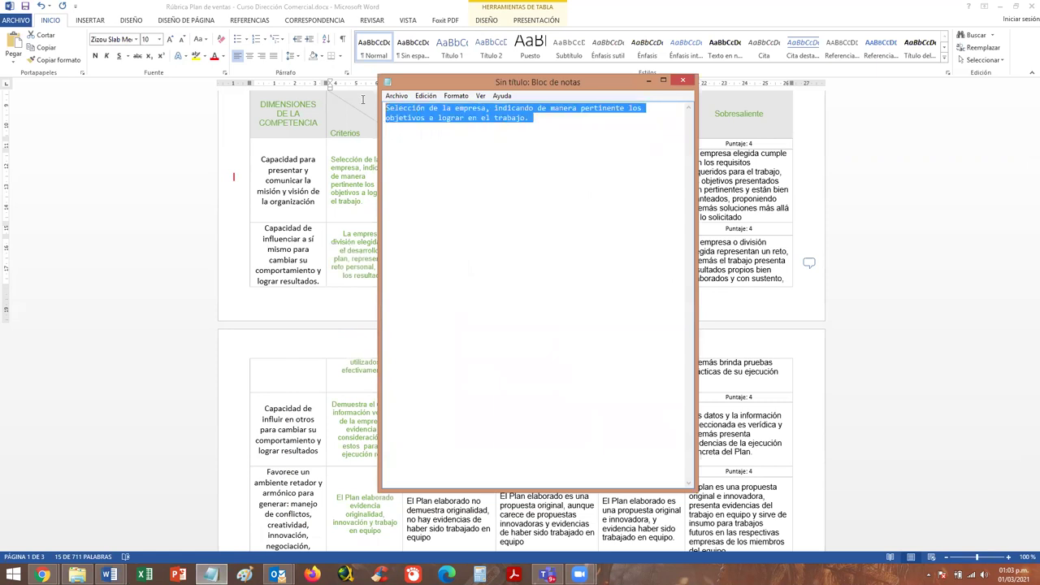
# Rename the first Blackboard row "Selección de la empresa, indicando de manera pertinente los objetivos a lograr en el trabajo.".
pyautogui.moveTo(42, 574)
pyautogui.click(186, 528)
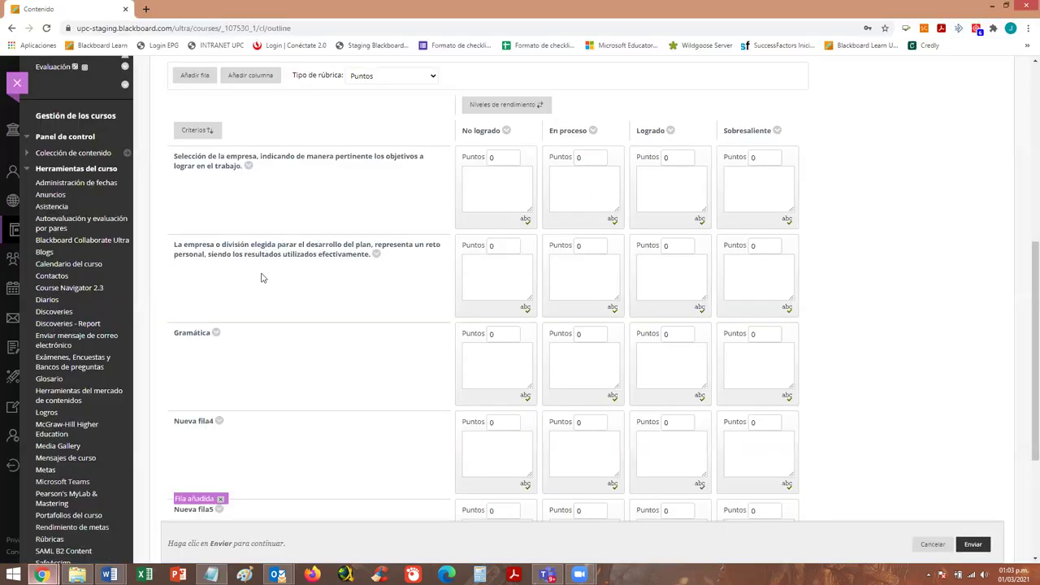
pyautogui.click(249, 166)
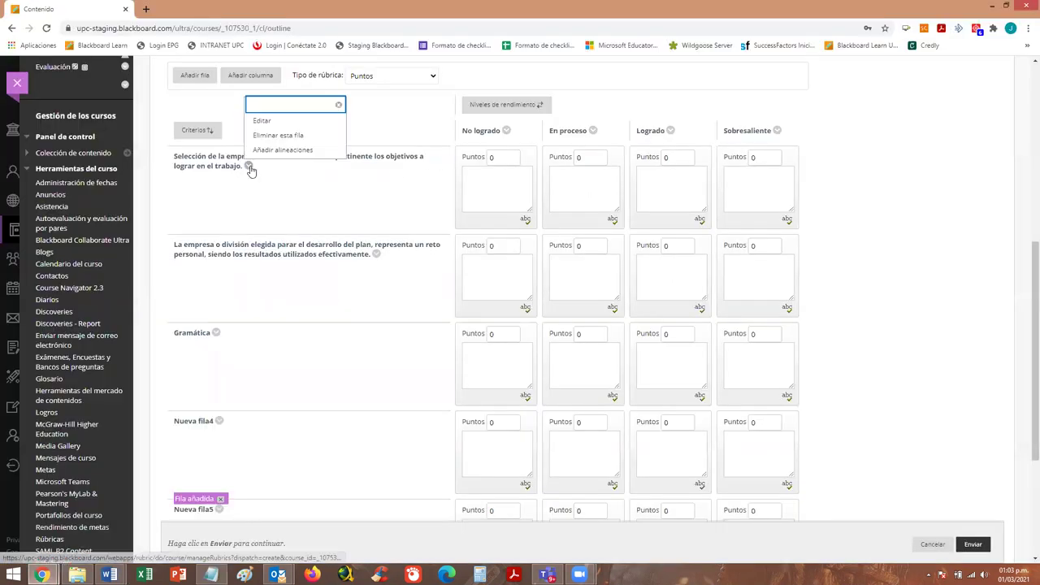
pyautogui.click(260, 118)
pyautogui.hotkey('ctrl', 'v')
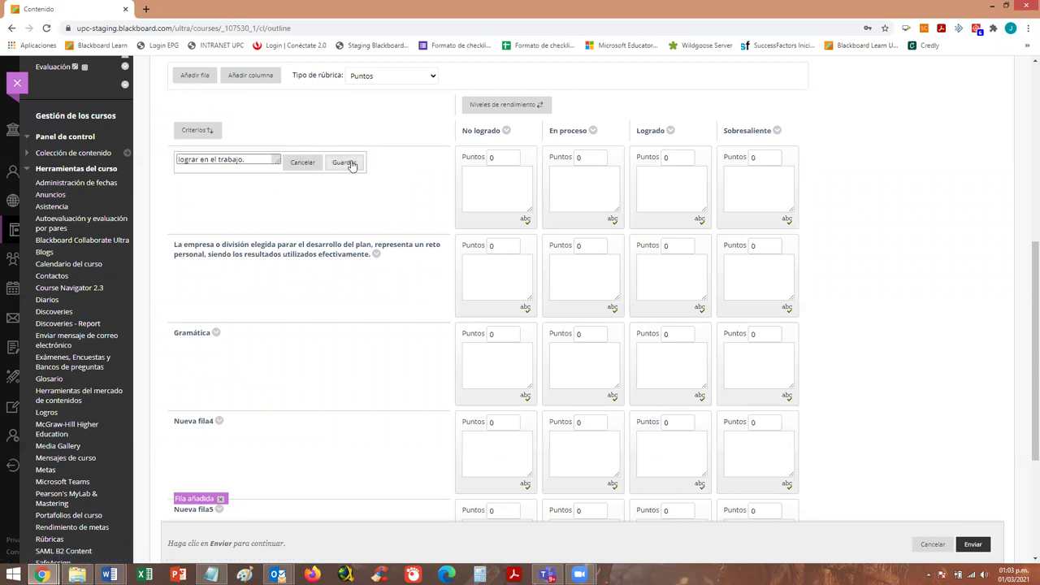
pyautogui.click(344, 163)
# Copy the third criterion, which begins "Demuestra el uso de información verídica", from the Word rubric.
pyautogui.moveTo(109, 575)
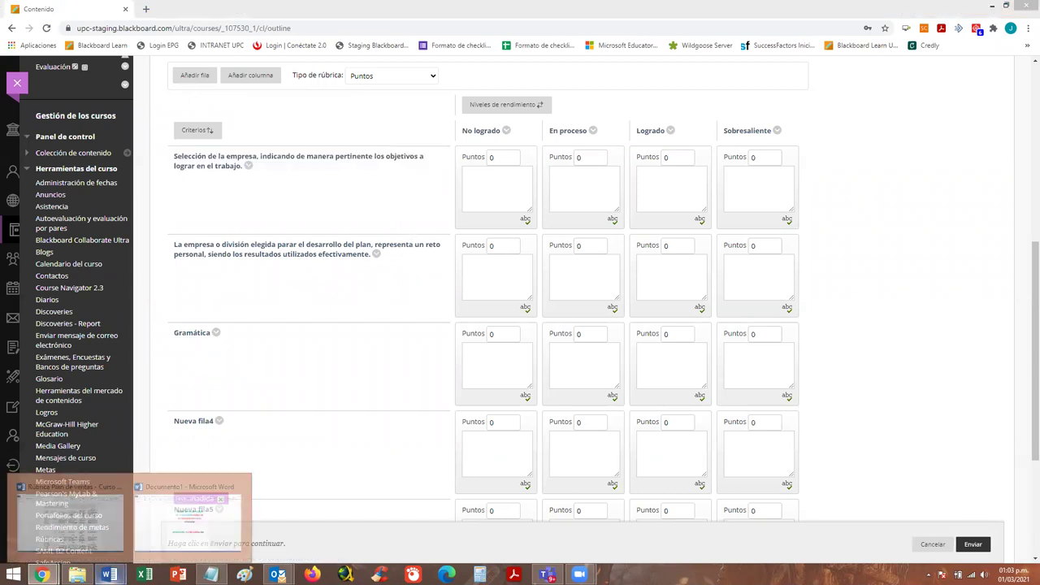
pyautogui.click(191, 516)
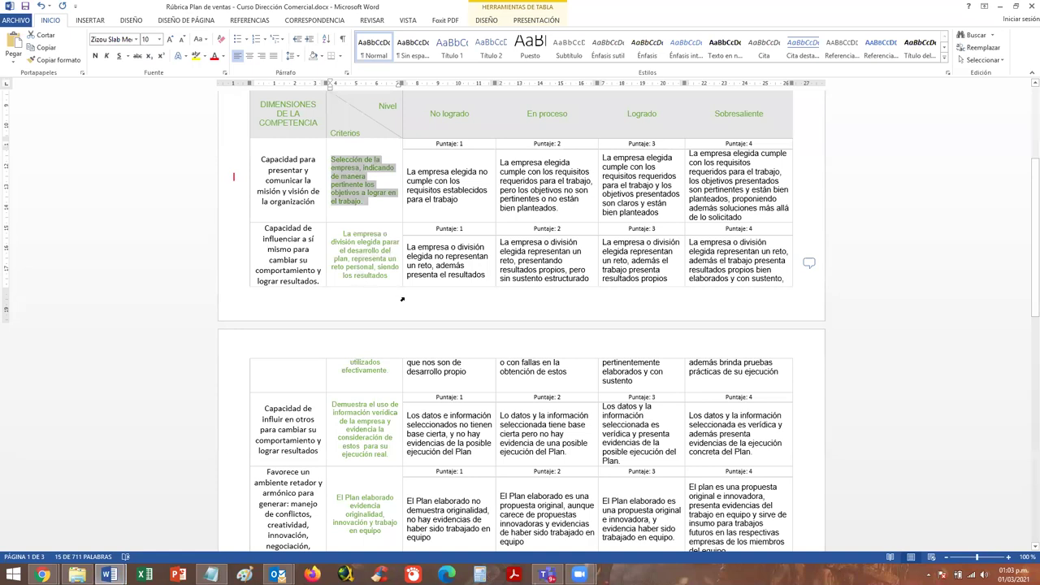
pyautogui.scroll(-3, 372, 335)
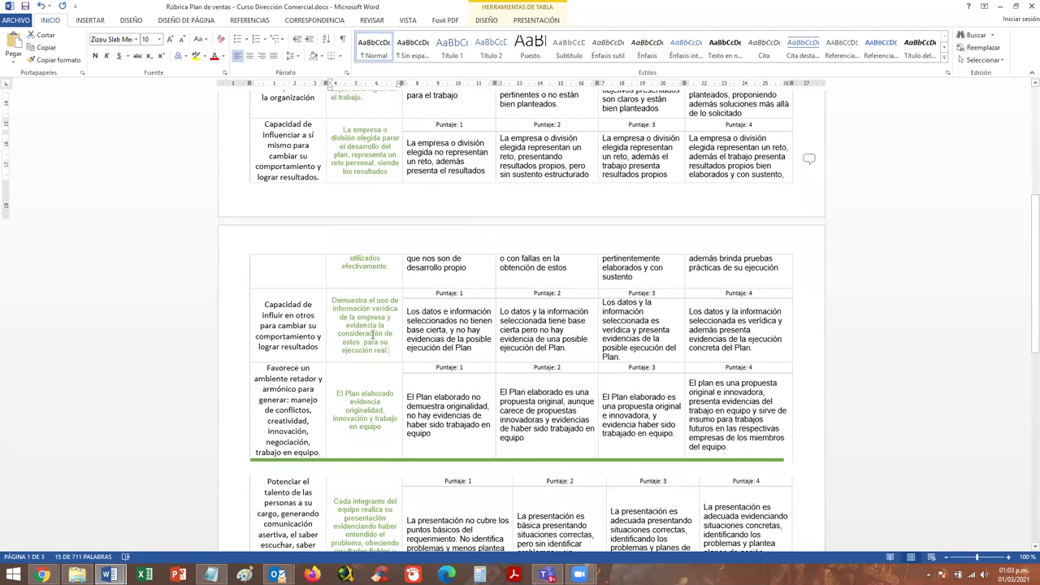
pyautogui.tripleClick(372, 335)
pyautogui.hotkey('ctrl', 'c')
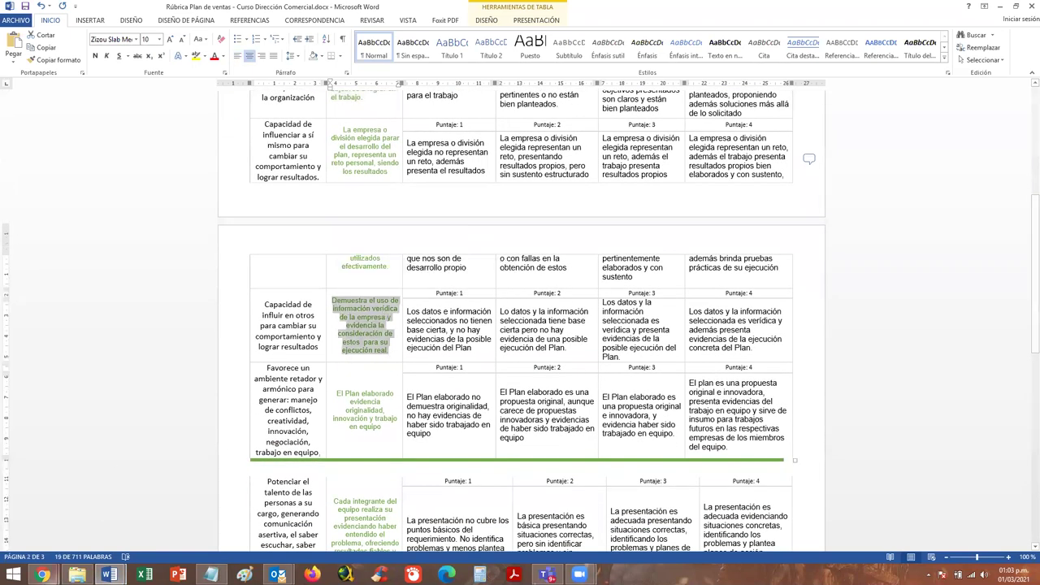
# Rename the Gramática row in Blackboard "Demuestra el uso de información verídica de la empresa y evidencia la consideración de estos para su ejecución real.".
pyautogui.moveTo(43, 575)
pyautogui.click(187, 512)
pyautogui.click(216, 332)
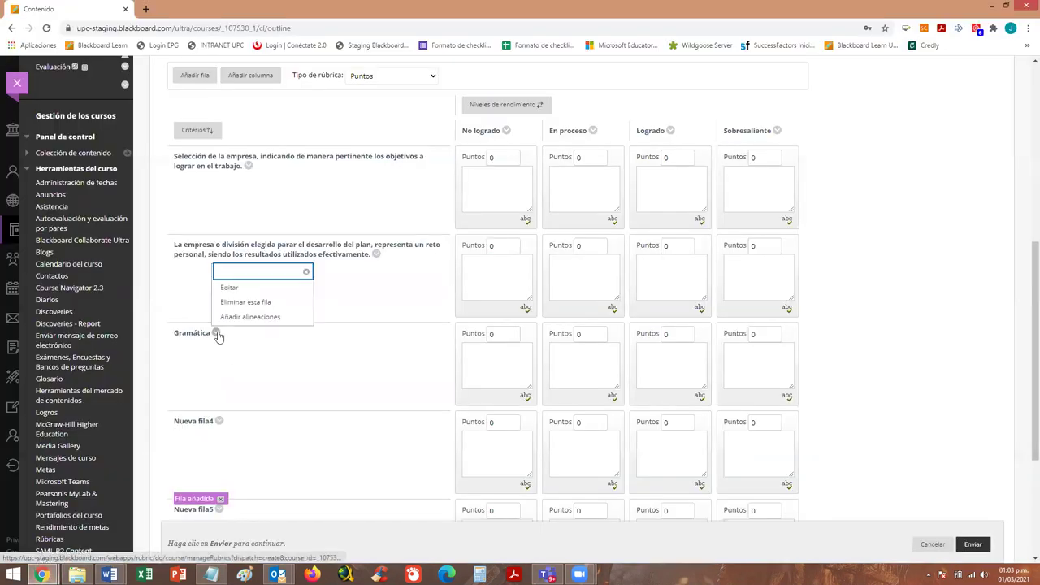
pyautogui.click(235, 286)
pyautogui.hotkey('ctrl', 'v')
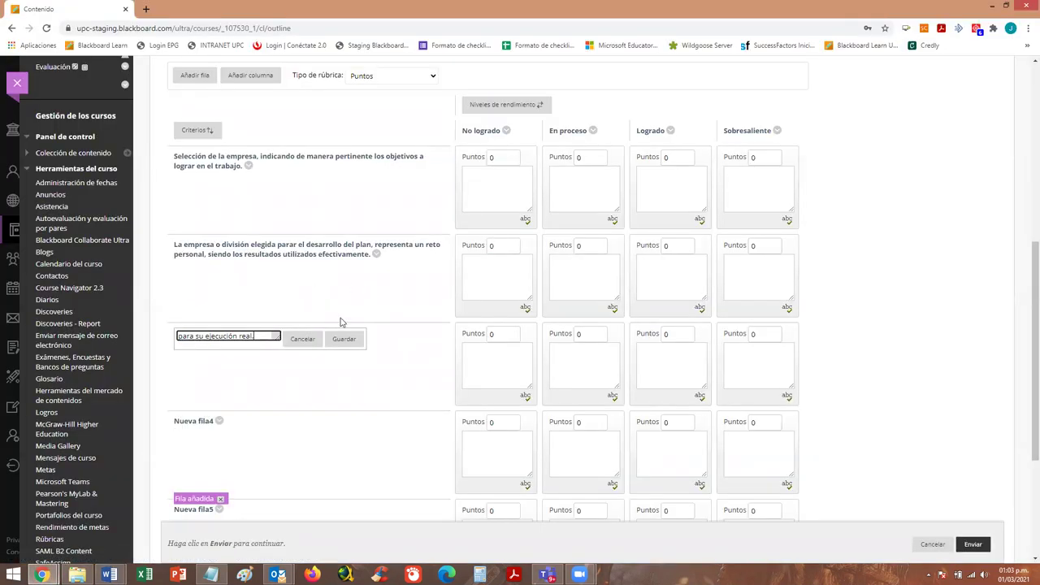
pyautogui.click(344, 338)
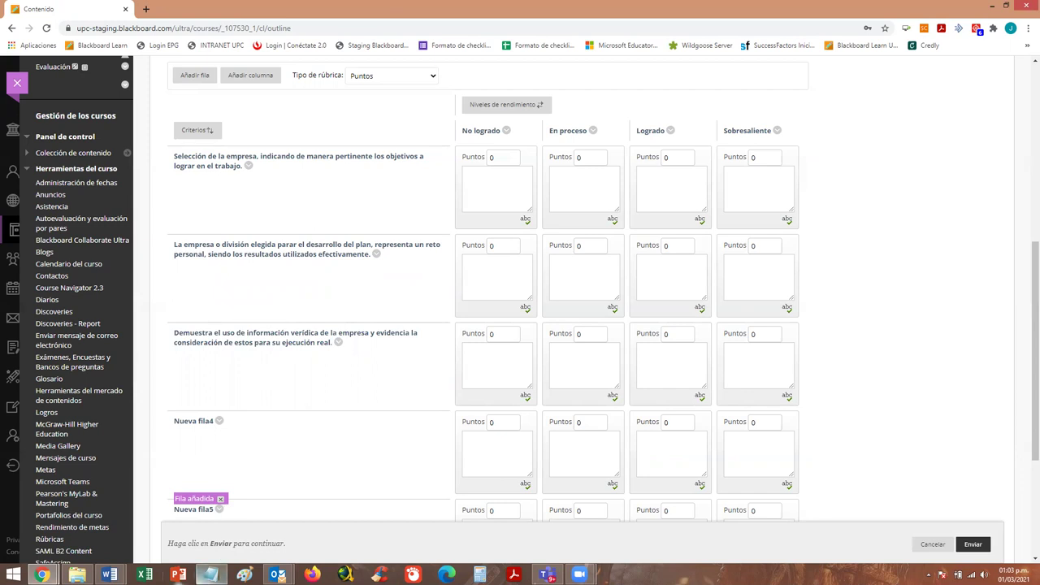
# Switch to the Word rubric and copy the fourth criterion, on originality, innovation and teamwork.
pyautogui.click(109, 574)
pyautogui.click(69, 512)
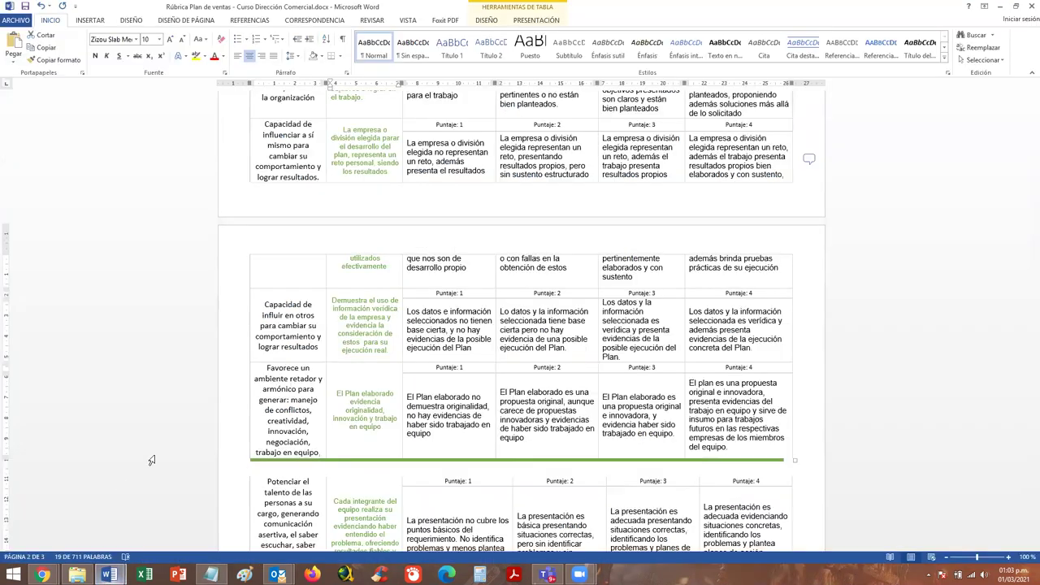
pyautogui.scroll(-2, 346, 290)
pyautogui.moveTo(338, 288); pyautogui.dragTo(389, 321)
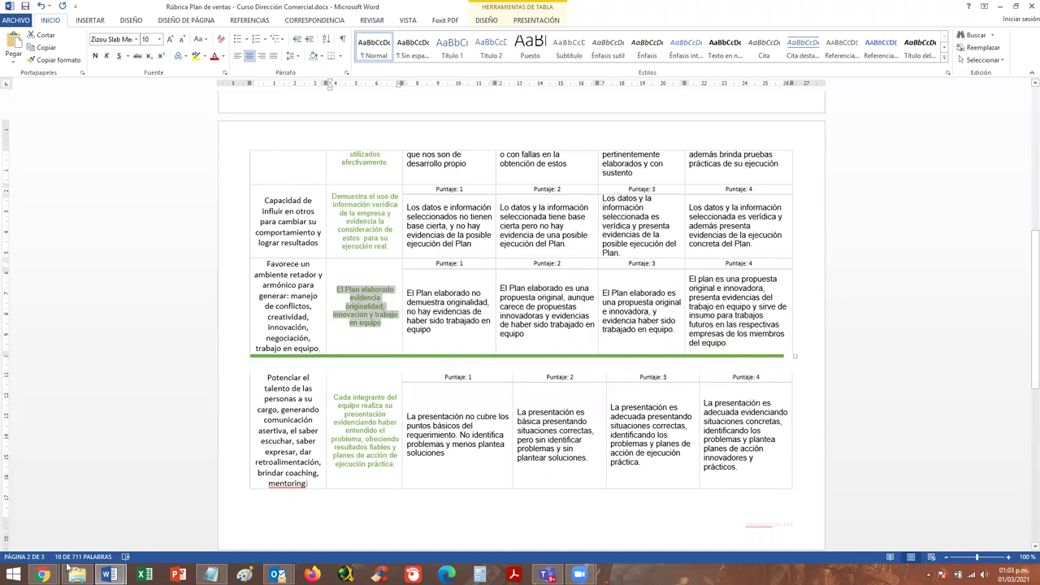
# Rename the Nueva fila4 row in Blackboard "El Plan elaborado evidencia originalidad, innovación y trabajo en equipo".
pyautogui.moveTo(42, 575)
pyautogui.click(69, 520)
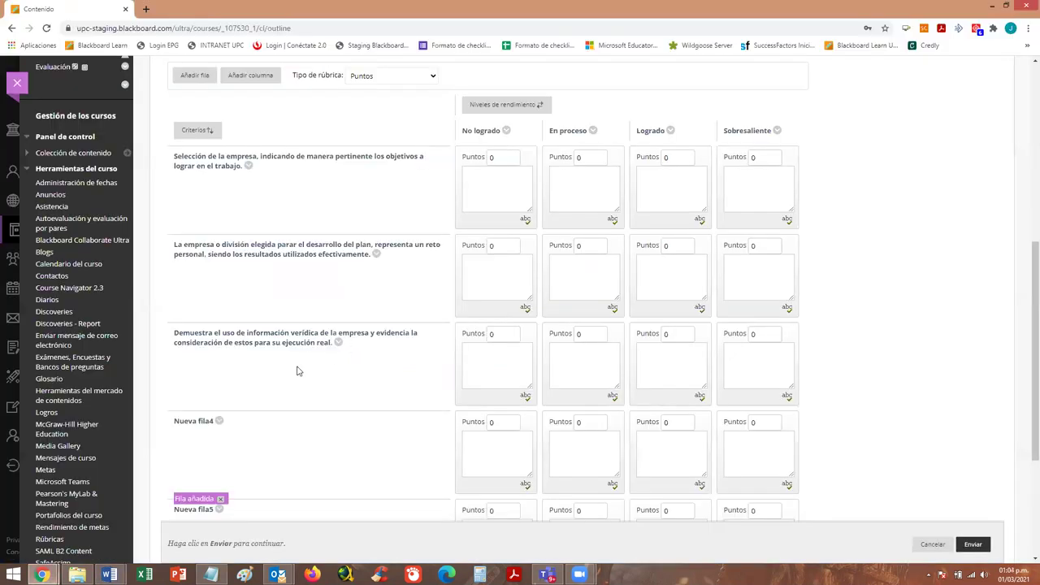
pyautogui.click(219, 424)
pyautogui.click(231, 372)
pyautogui.write('equipo')
pyautogui.click(345, 427)
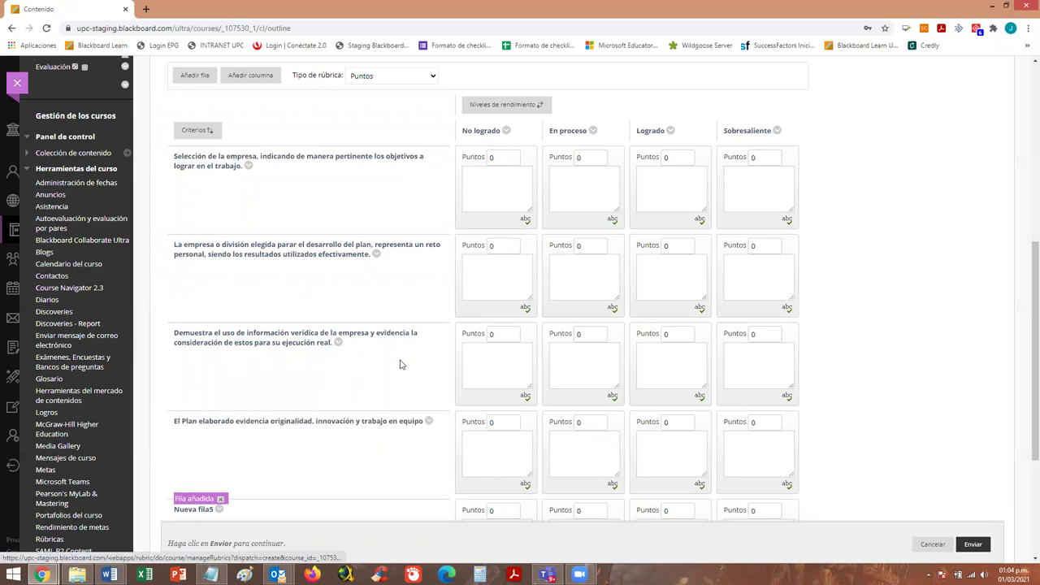
# Copy the fifth criterion from the Word rubric into Notepad, copy it from there as plain text, and minimize Notepad.
pyautogui.moveTo(114, 573)
pyautogui.click(120, 548)
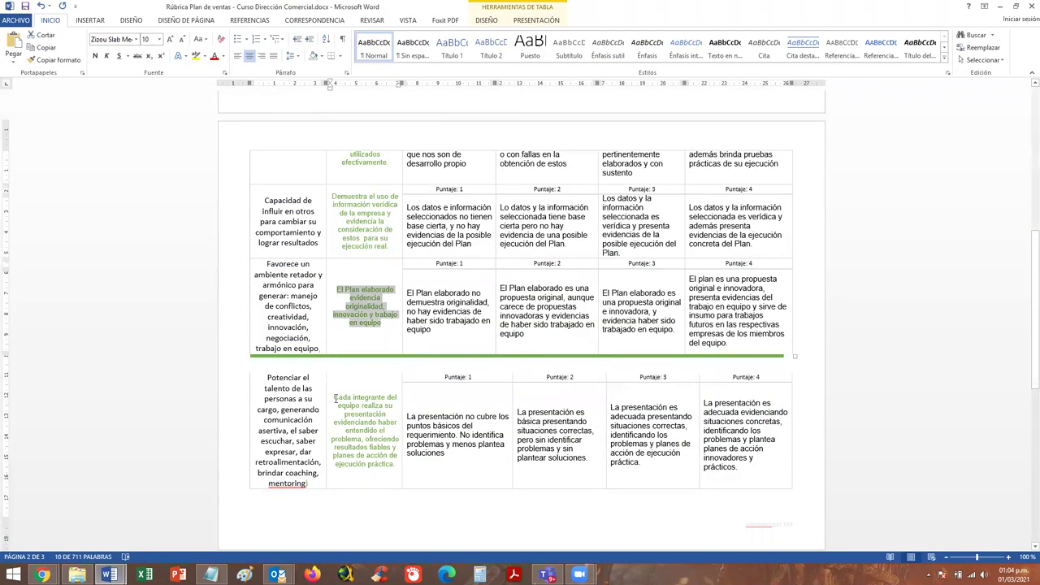
pyautogui.scroll(-2, 335, 398)
pyautogui.moveTo(334, 320); pyautogui.dragTo(395, 389)
pyautogui.hotkey('ctrl', 'c')
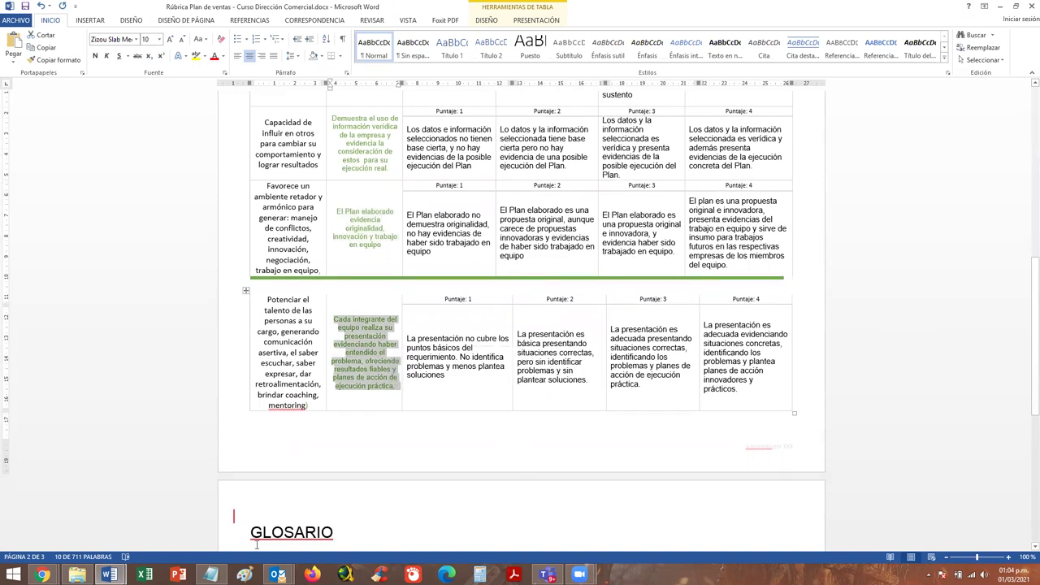
pyautogui.click(210, 575)
pyautogui.hotkey('ctrl', 'v')
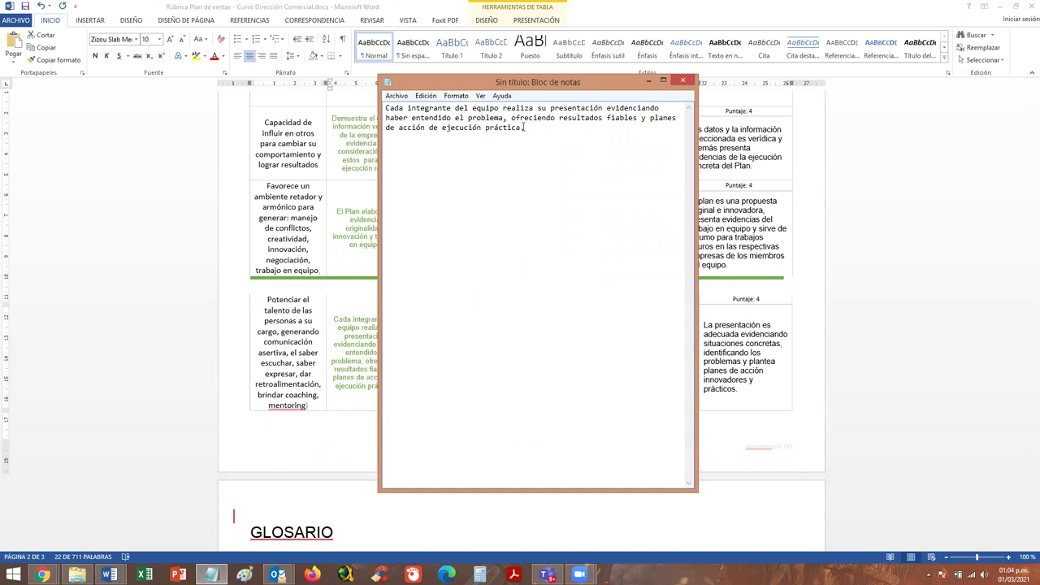
pyautogui.moveTo(524, 127); pyautogui.dragTo(388, 110)
pyautogui.hotkey('ctrl', 'c')
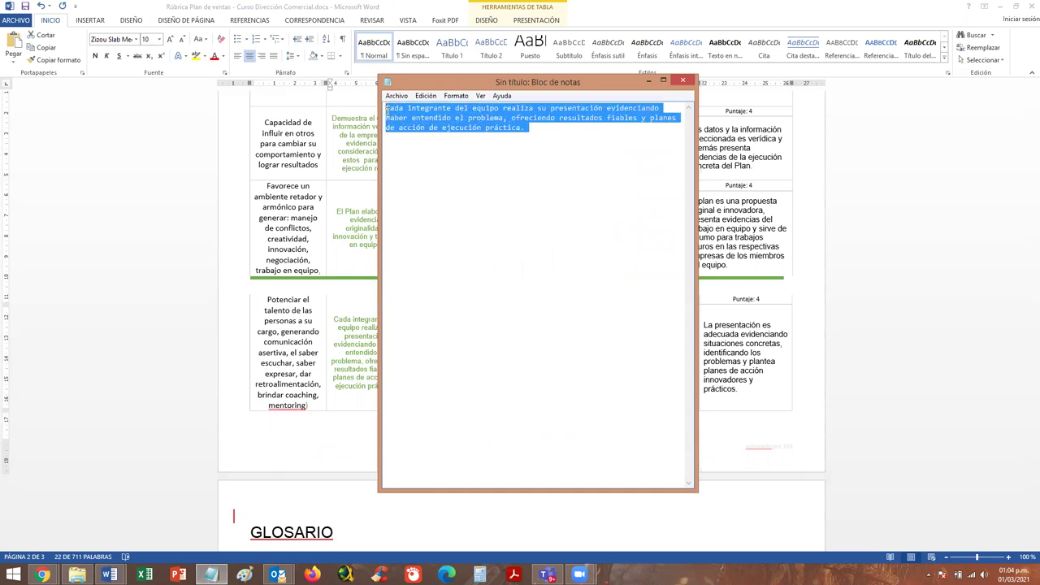
pyautogui.click(646, 82)
# Rename Nueva fila5 in Blackboard "Cada integrante del equipo realiza su presentación evidenciando haber entendido el problema, ofreciendo resultados fiables y planes de acción de ejecución práctica.".
pyautogui.click(42, 574)
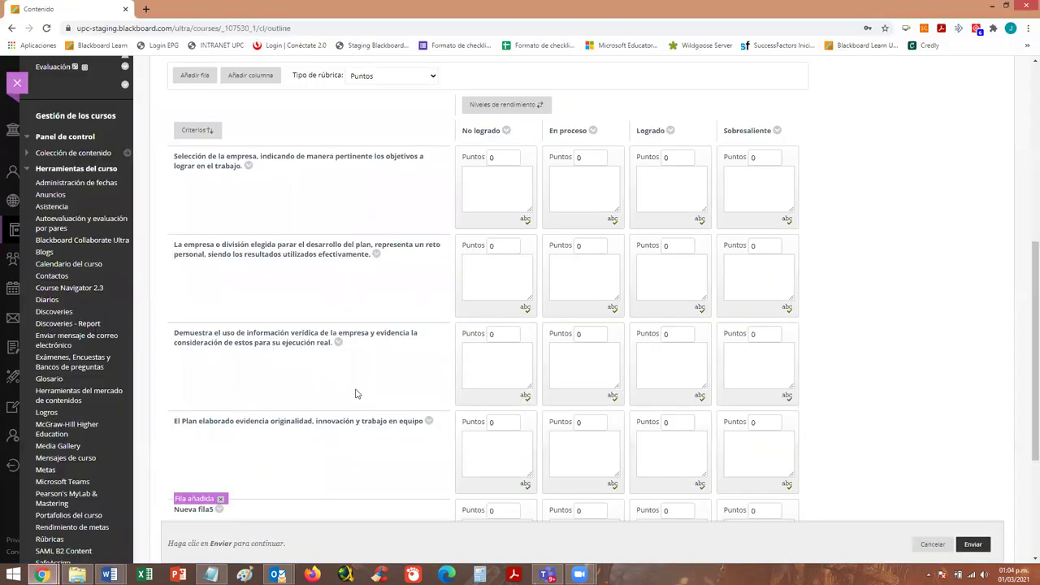
pyautogui.scroll(-2, 356, 397)
pyautogui.click(219, 401)
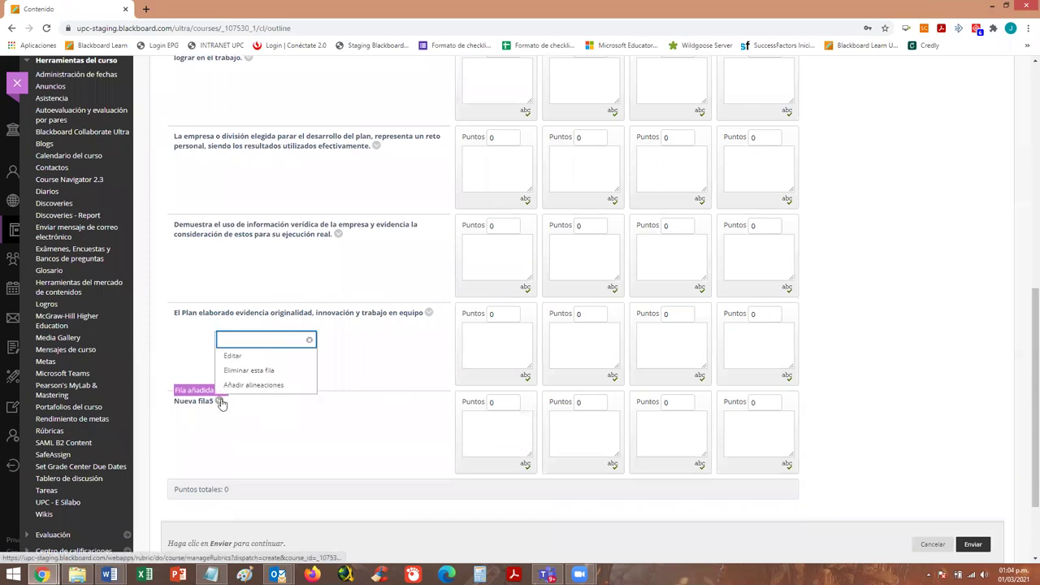
pyautogui.click(241, 361)
pyautogui.hotkey('ctrl', 'v')
pyautogui.click(348, 409)
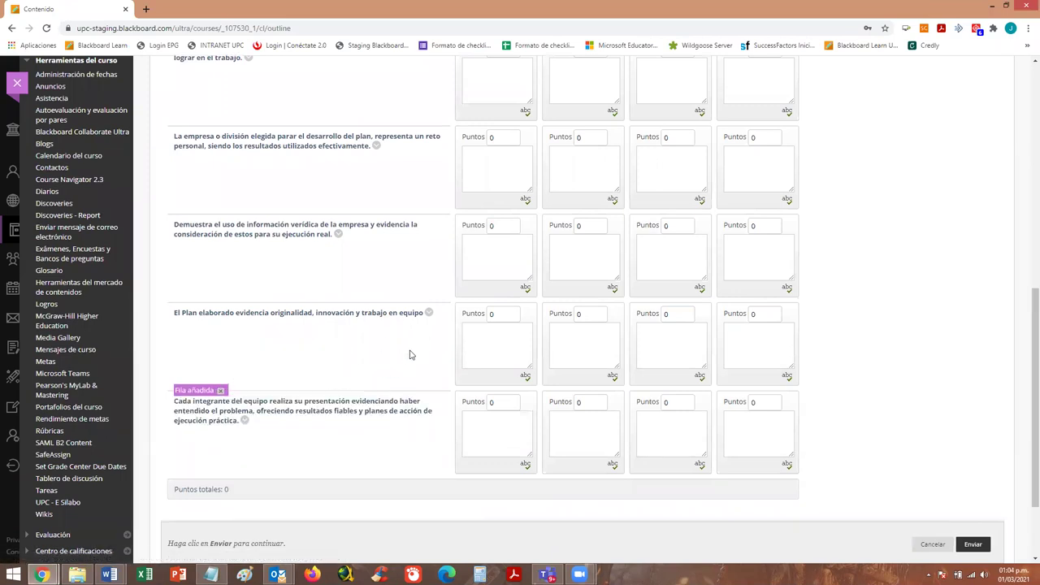
# Look over the rubric grid and its description cells for each criterion and performance level.
pyautogui.scroll(2, 376, 406)
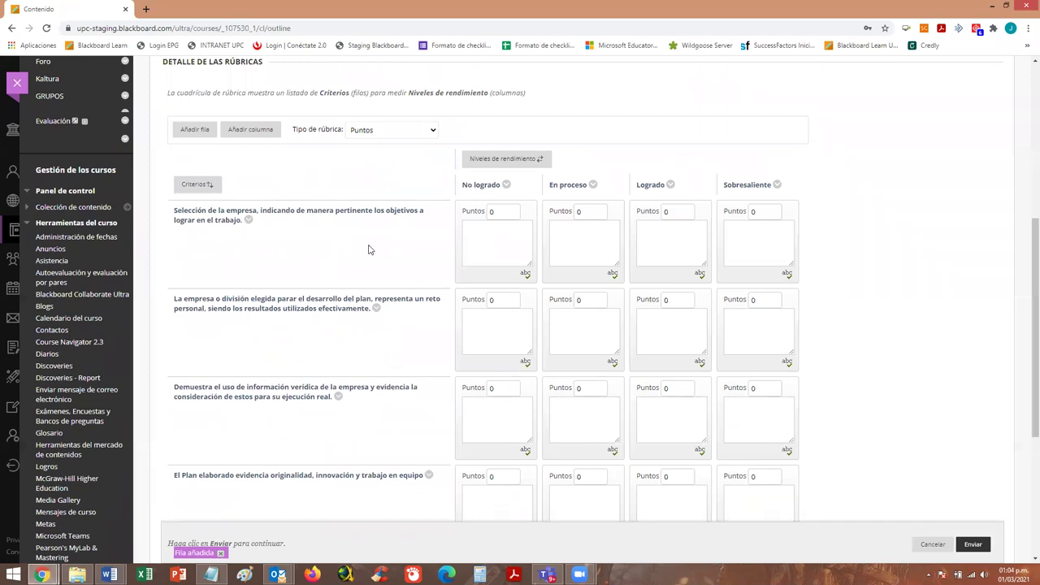
pyautogui.scroll(-2, 370, 265)
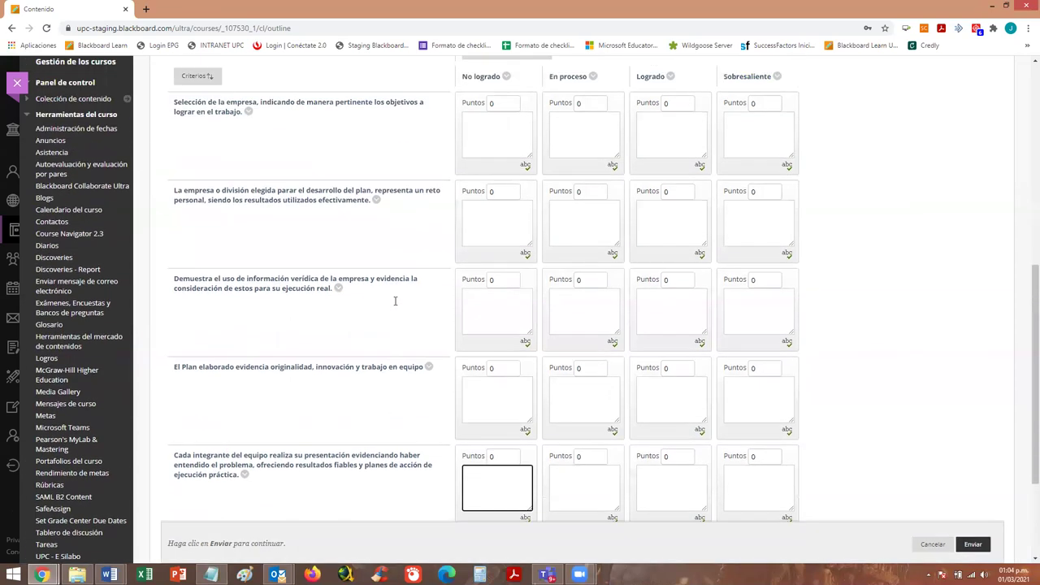
pyautogui.scroll(2, 466, 308)
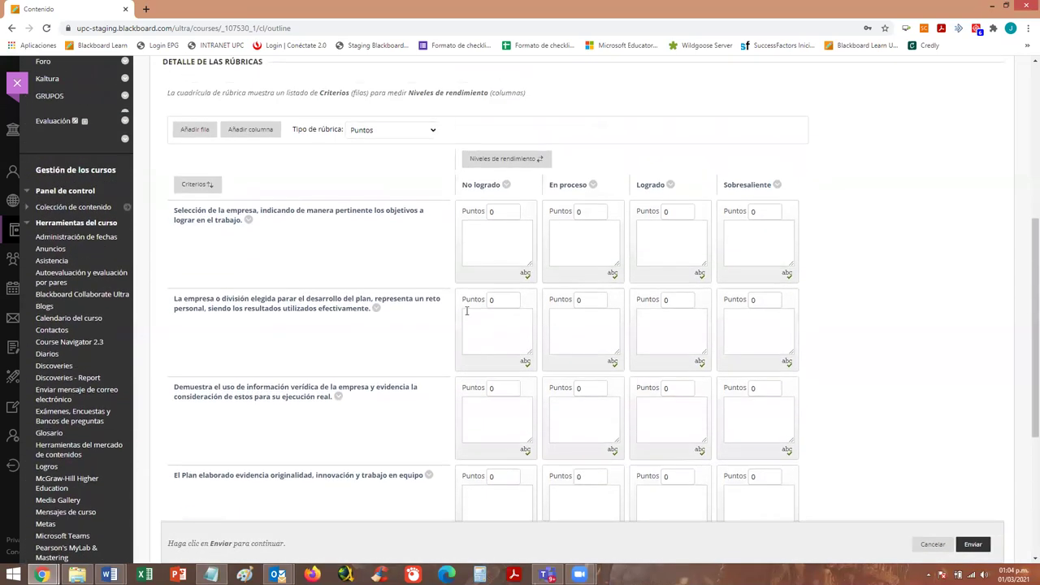
pyautogui.click(517, 180)
pyautogui.click(583, 180)
pyautogui.click(671, 178)
pyautogui.click(759, 178)
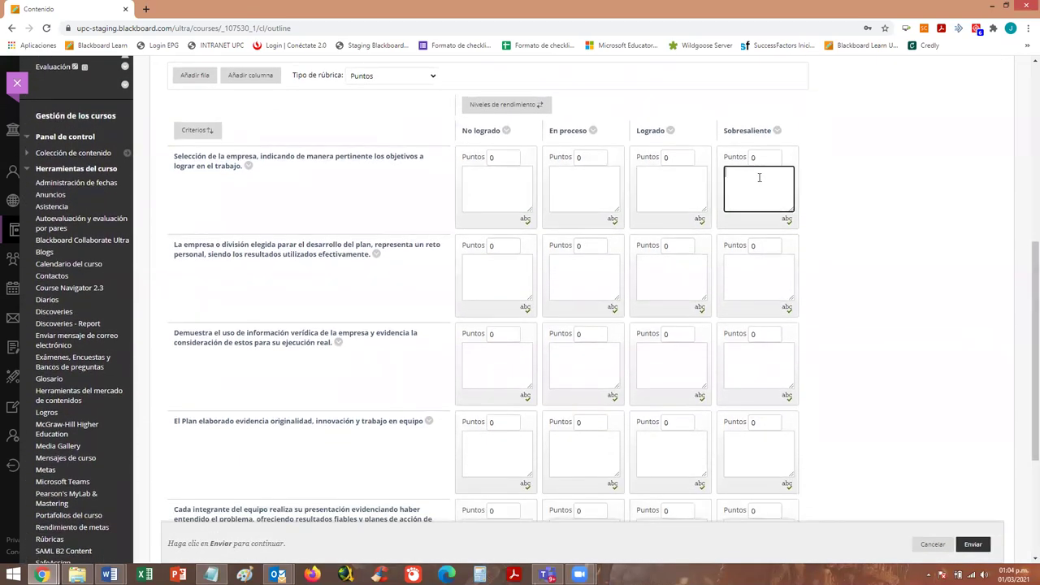
pyautogui.click(488, 285)
pyautogui.click(578, 280)
pyautogui.click(675, 274)
pyautogui.click(739, 268)
pyautogui.scroll(-1, 557, 262)
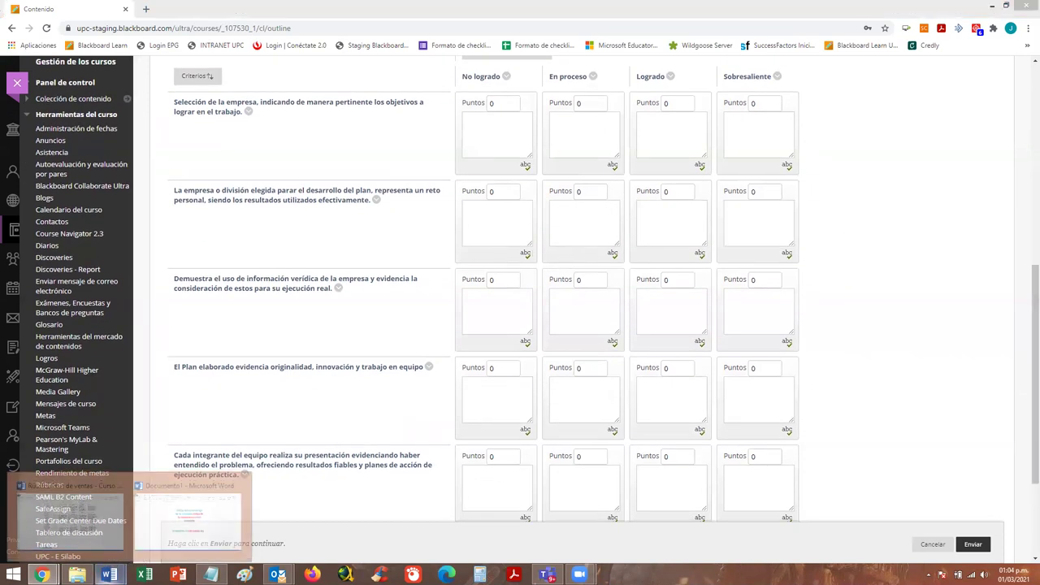
# Copy the first criterion's "No logrado" description from the Word rubric into the matching Blackboard cell.
pyautogui.click(81, 515)
pyautogui.scroll(8, 529, 306)
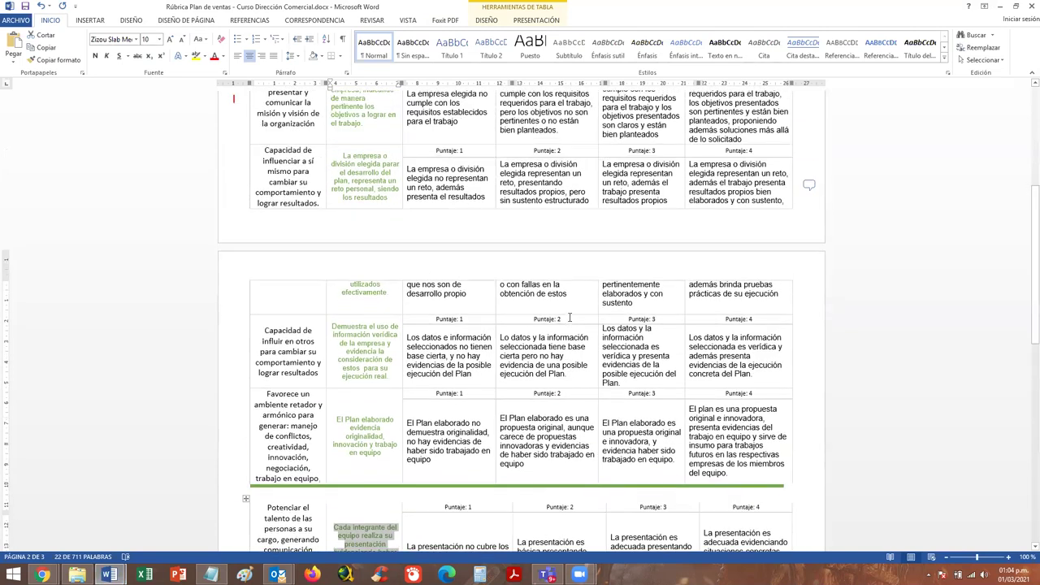
pyautogui.scroll(-1, 409, 232)
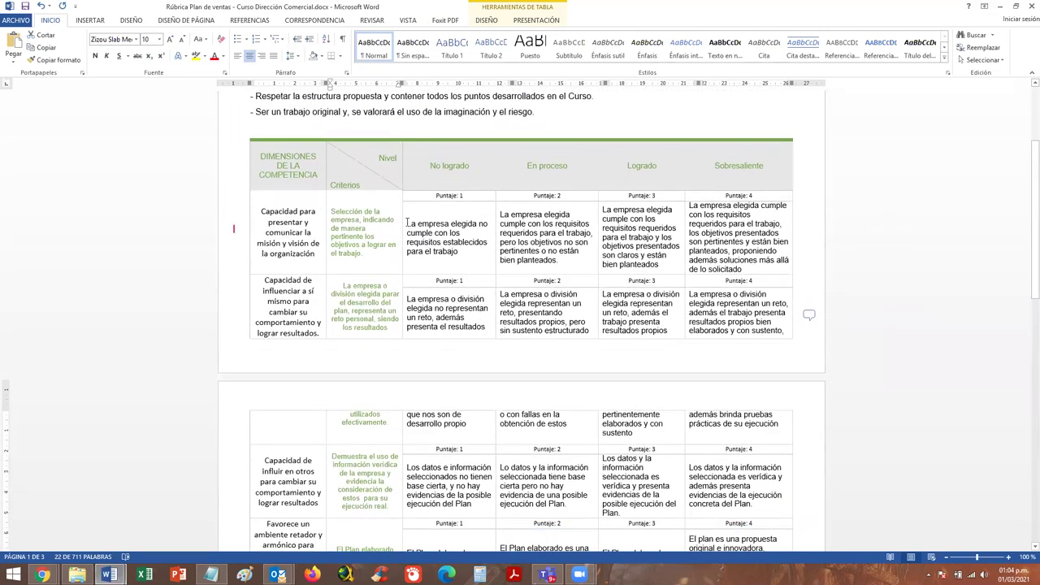
pyautogui.tripleClick(439, 233)
pyautogui.hotkey('ctrl', 'c')
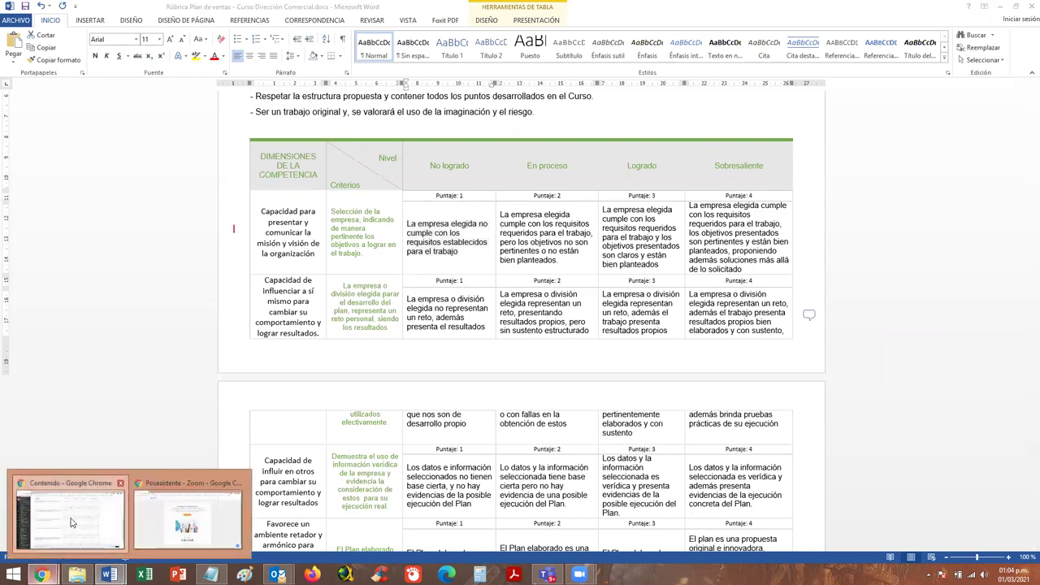
pyautogui.click(69, 512)
pyautogui.click(503, 128)
pyautogui.hotkey('ctrl', 'v')
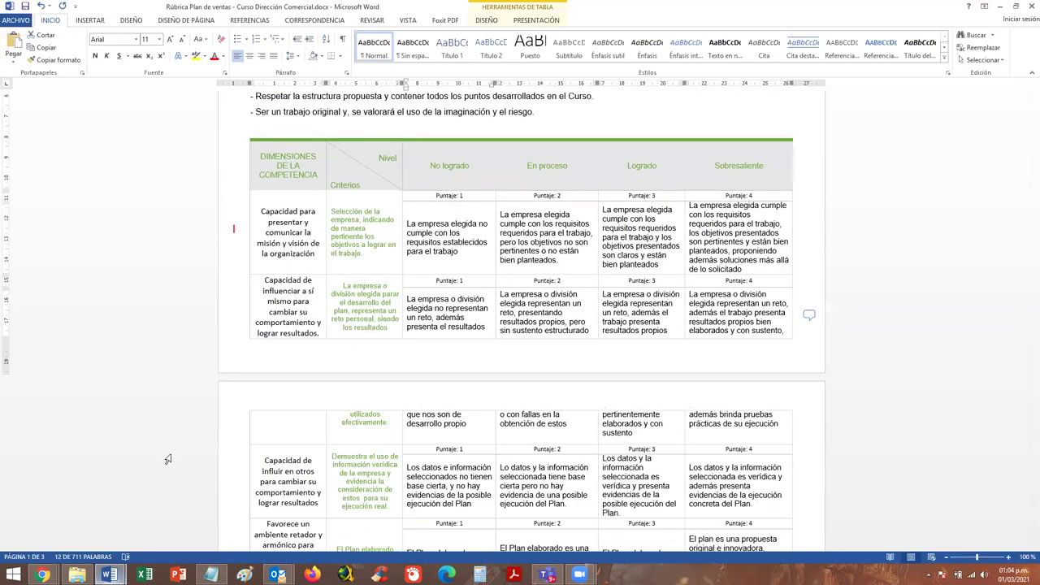
# Copy the first criterion's "En proceso" description from the Word rubric into the matching Blackboard cell.
pyautogui.click(122, 520)
pyautogui.moveTo(565, 259); pyautogui.dragTo(504, 216)
pyautogui.moveTo(42, 574)
pyautogui.click(122, 512)
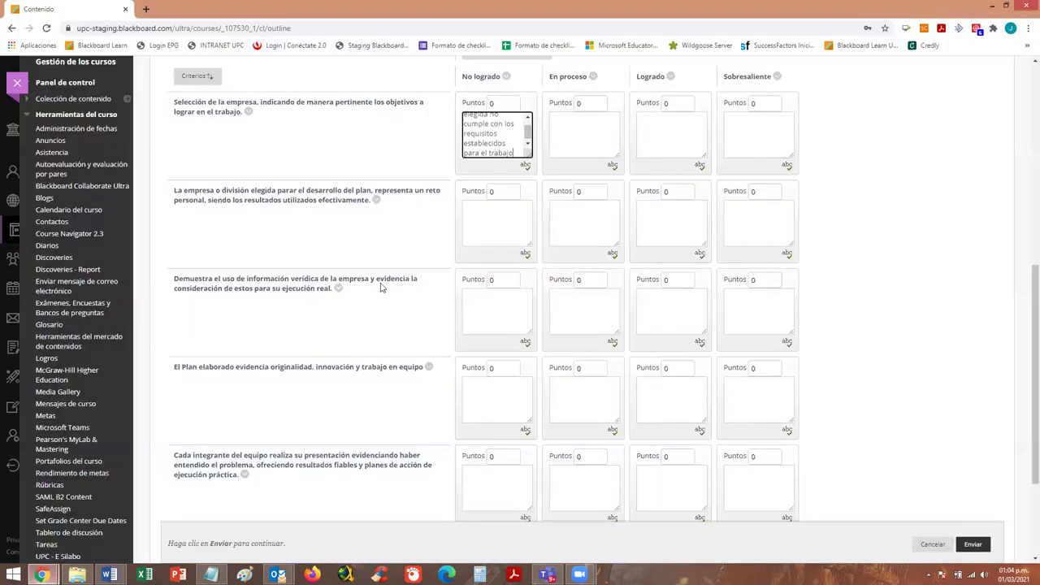
pyautogui.click(590, 131)
pyautogui.hotkey('ctrl', 'v')
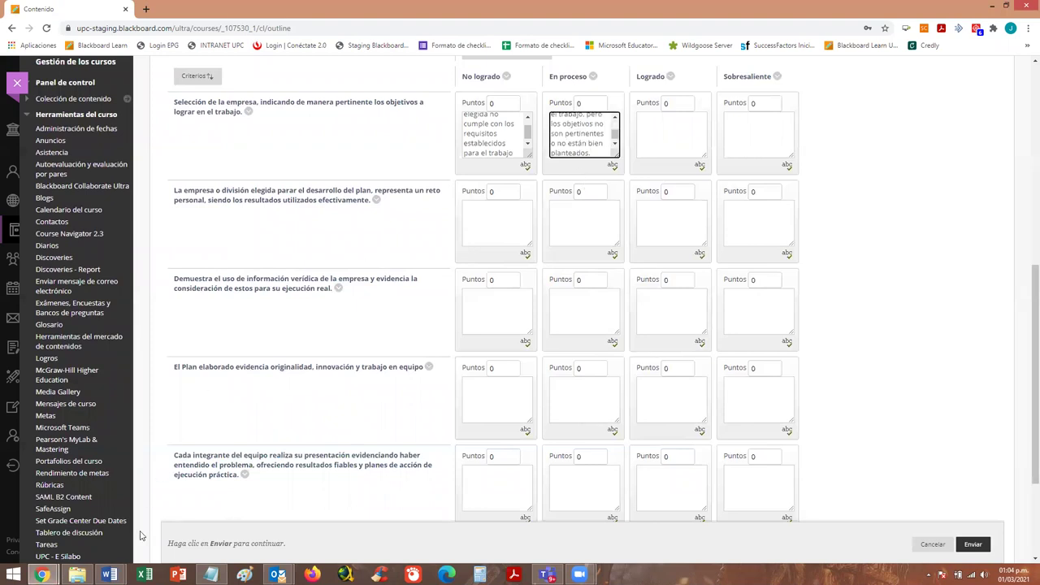
# Copy the first criterion's "Logrado" description from the Word rubric into the matching Blackboard cell.
pyautogui.moveTo(109, 575)
pyautogui.click(91, 520)
pyautogui.moveTo(665, 265); pyautogui.dragTo(602, 208)
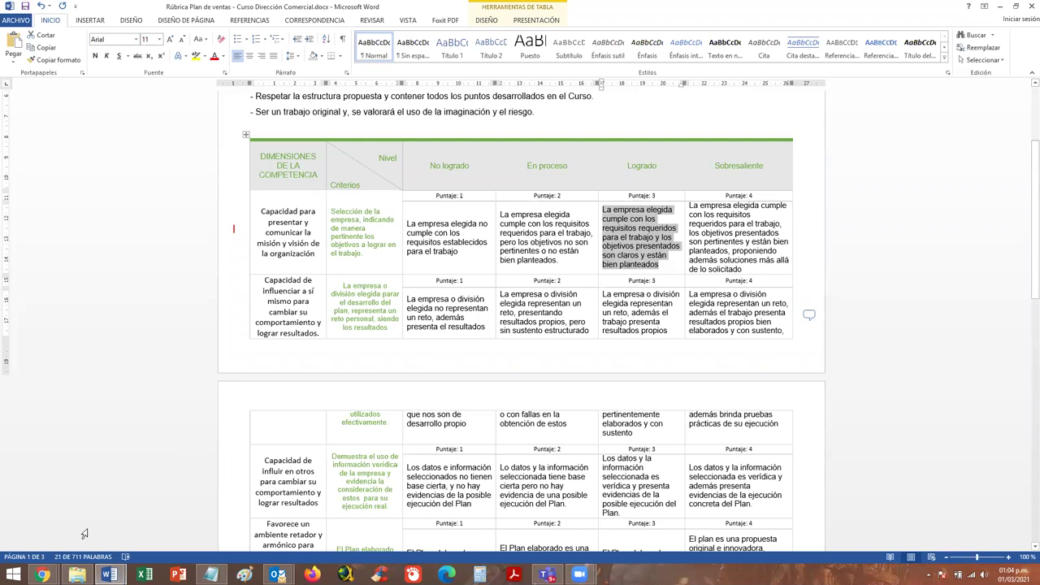
pyautogui.moveTo(43, 575)
pyautogui.click(187, 512)
pyautogui.click(661, 136)
pyautogui.hotkey('ctrl', 'v')
# Copy the first criterion's "Sobresaliente" description from the Word rubric into the matching Blackboard cell.
pyautogui.moveTo(108, 572)
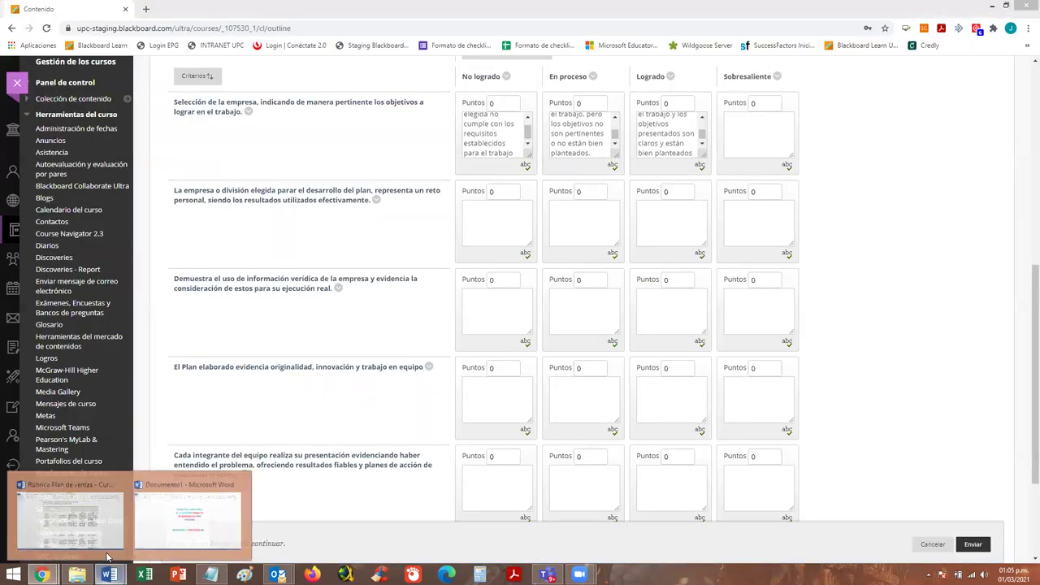
pyautogui.click(109, 555)
pyautogui.moveTo(753, 269); pyautogui.dragTo(690, 205)
pyautogui.moveTo(42, 574)
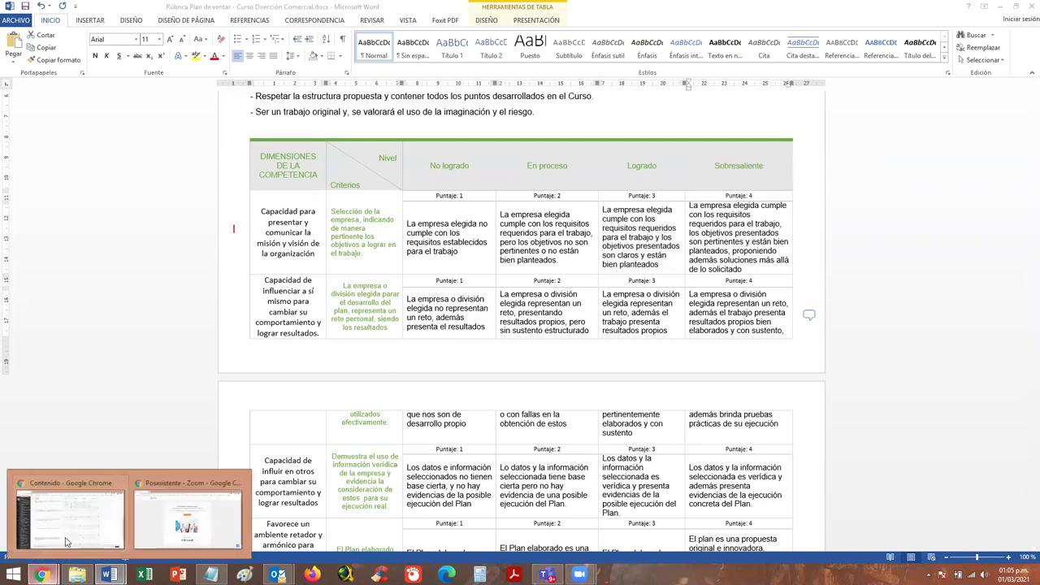
pyautogui.click(73, 516)
pyautogui.click(761, 131)
pyautogui.hotkey('ctrl', 'v')
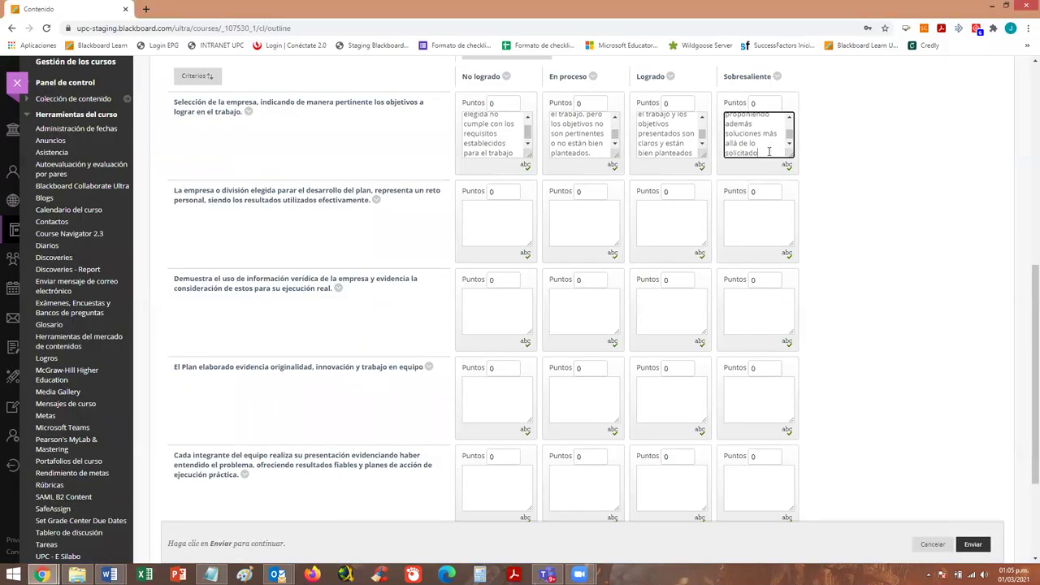
# Copy the second criterion's "No logrado" description, which spans two pages in the Word rubric, into the matching Blackboard cell.
pyautogui.scroll(-1, 884, 234)
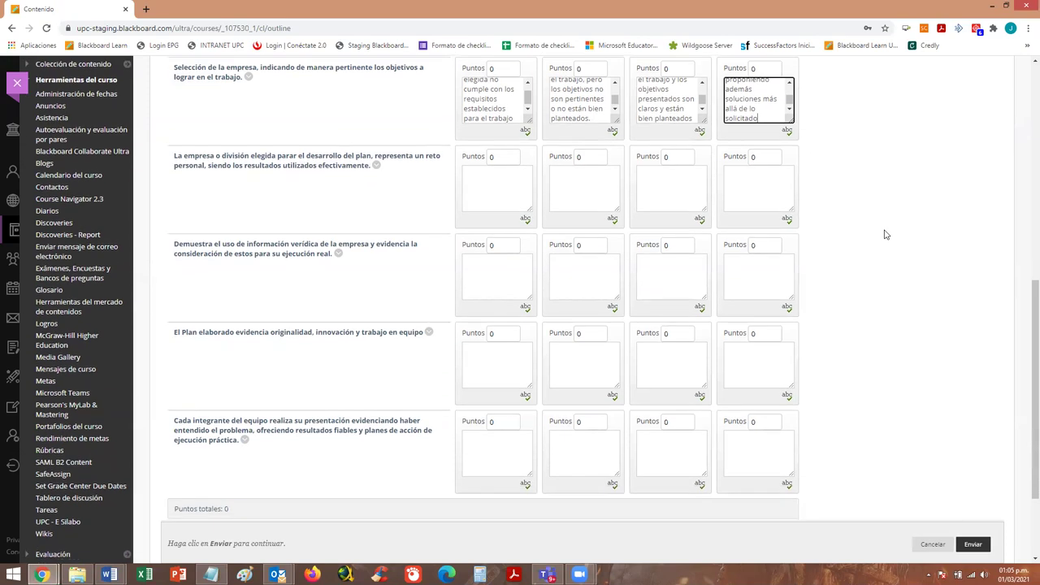
pyautogui.scroll(1, 885, 234)
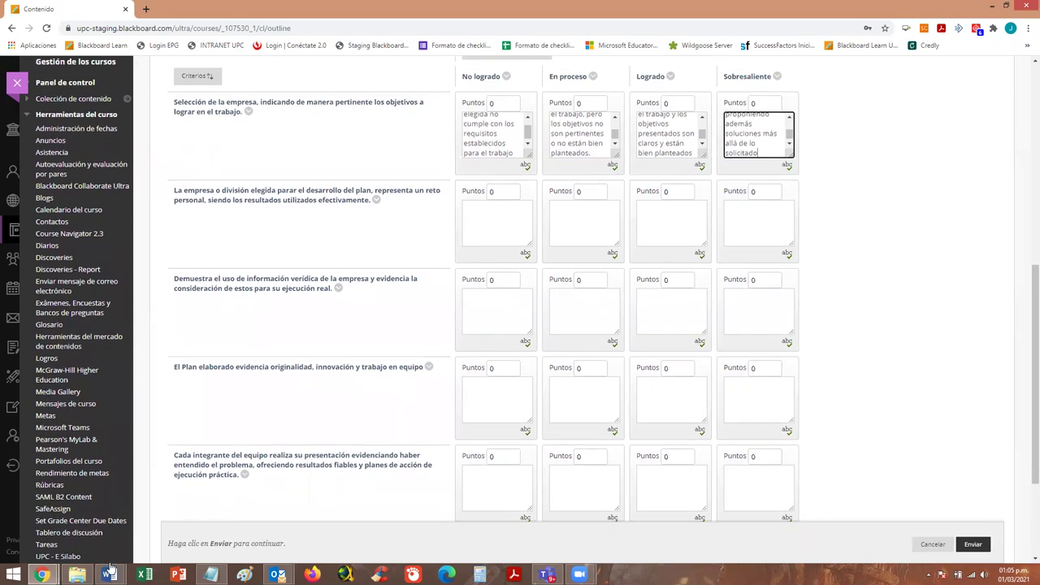
pyautogui.moveTo(110, 568)
pyautogui.click(73, 512)
pyautogui.scroll(-3, 454, 321)
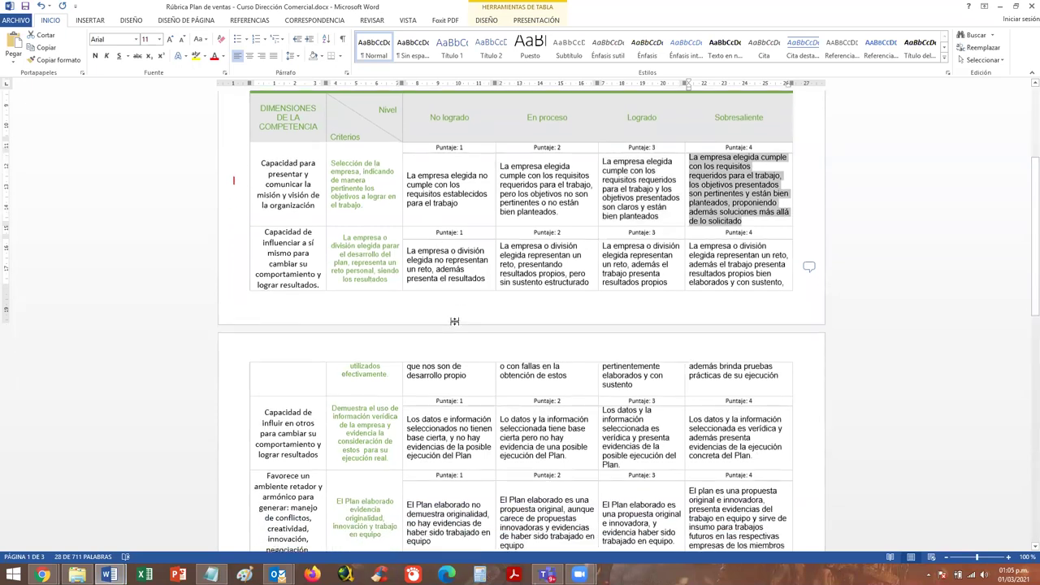
pyautogui.moveTo(408, 246); pyautogui.dragTo(474, 372)
pyautogui.moveTo(42, 574)
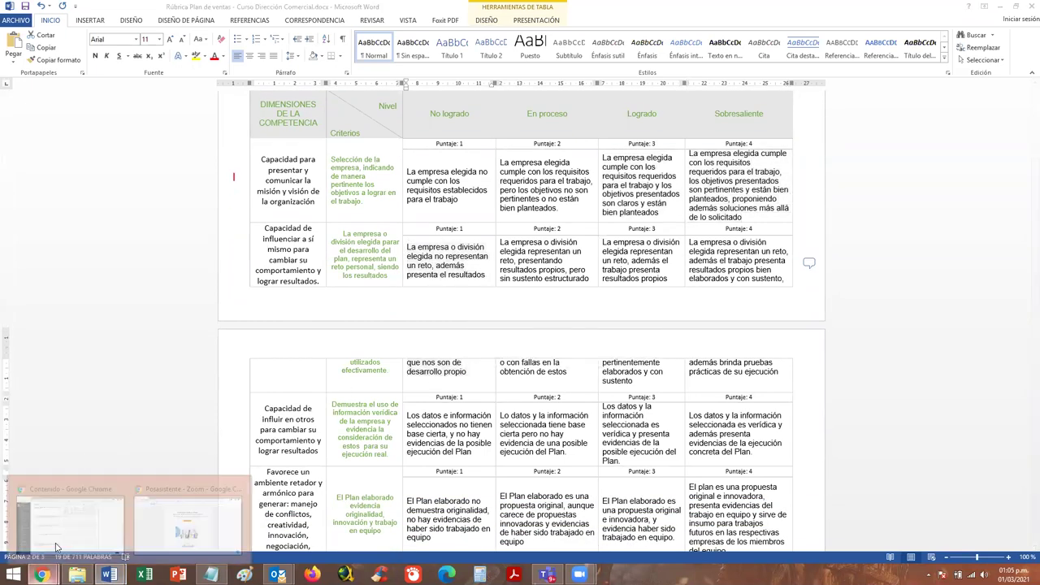
pyautogui.click(65, 528)
pyautogui.click(509, 232)
pyautogui.hotkey('ctrl', 'v')
# Copy the second criterion's "En proceso" description from the Word rubric into the matching Blackboard cell.
pyautogui.moveTo(109, 574)
pyautogui.click(81, 512)
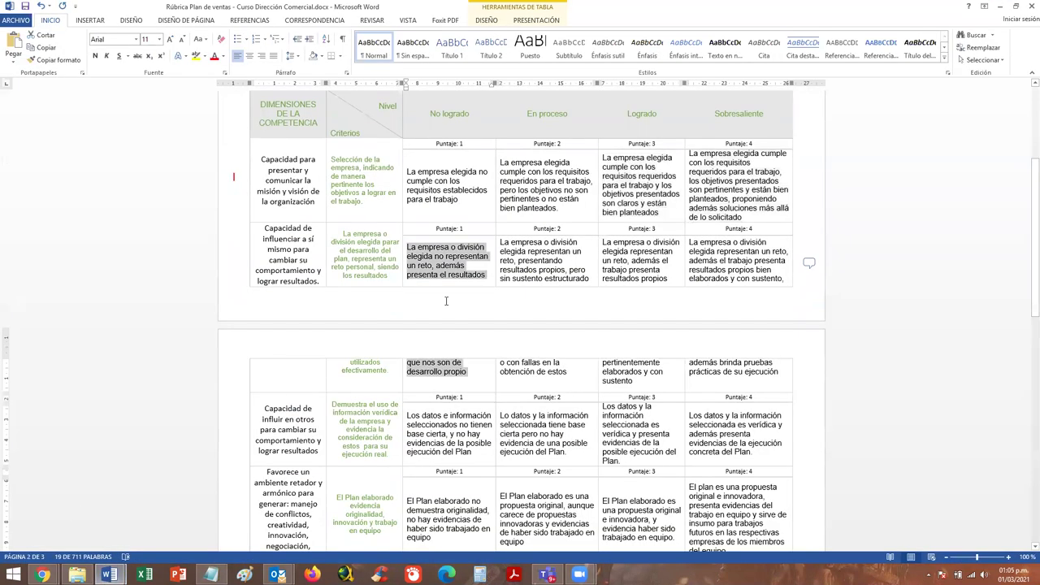
pyautogui.moveTo(501, 242); pyautogui.dragTo(573, 372)
pyautogui.hotkey('ctrl', 'c')
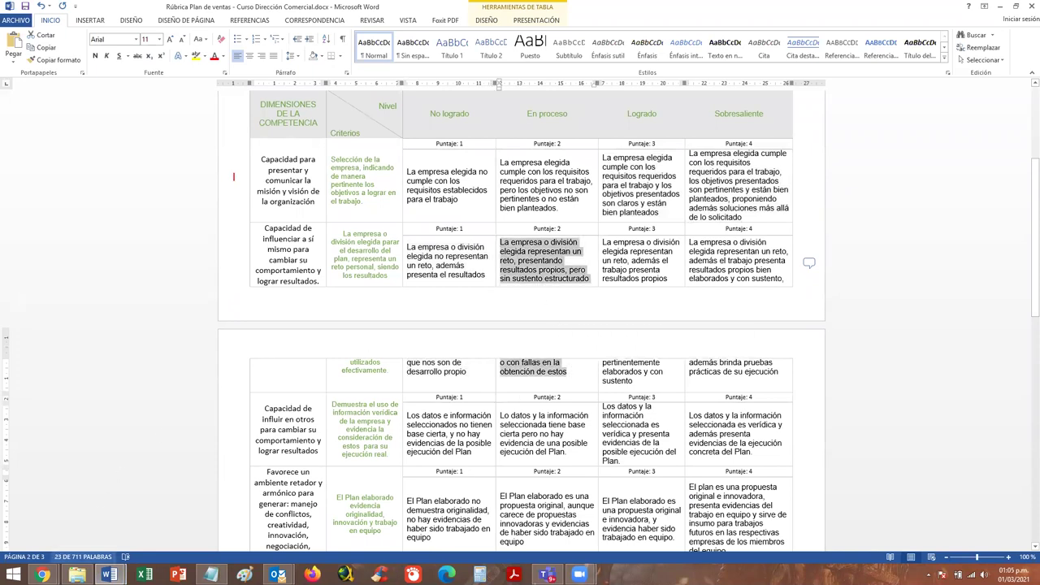
pyautogui.moveTo(42, 574)
pyautogui.click(65, 512)
pyautogui.click(570, 213)
pyautogui.hotkey('ctrl', 'v')
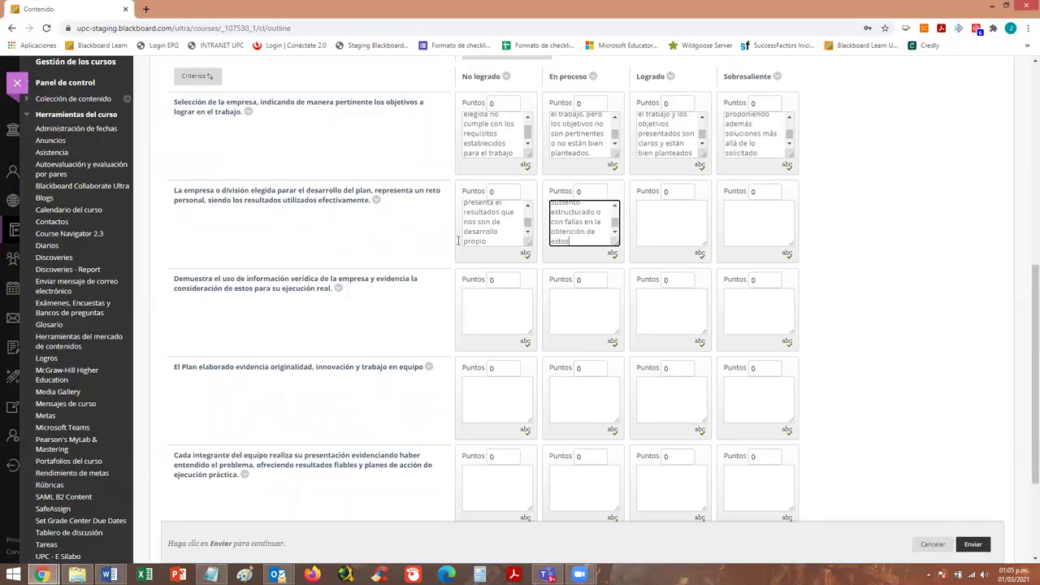
# Copy the second criterion's "Logrado" description from the Word rubric into the matching Blackboard cell.
pyautogui.moveTo(109, 574)
pyautogui.click(65, 515)
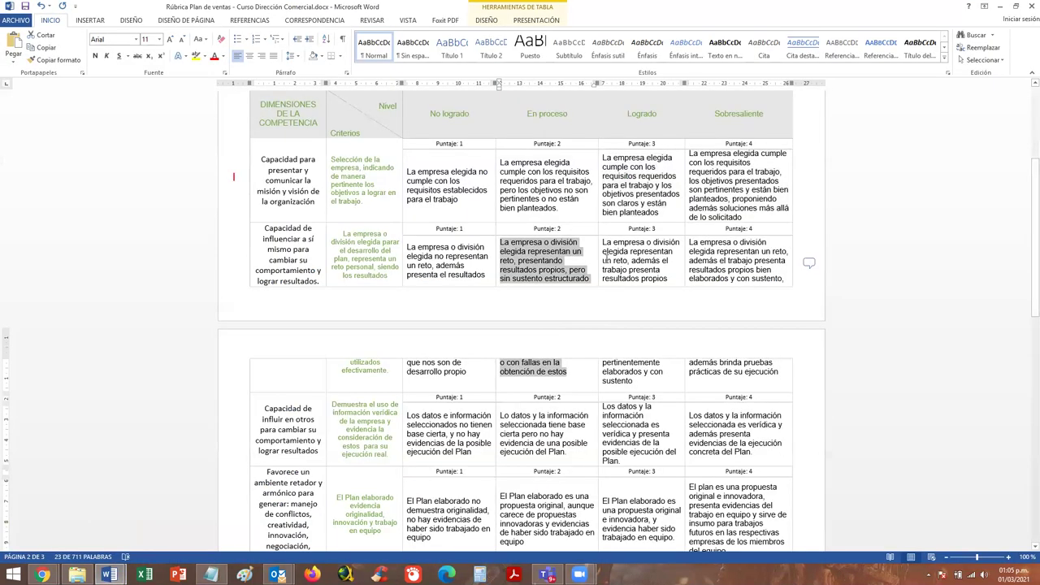
pyautogui.moveTo(603, 243); pyautogui.dragTo(644, 379)
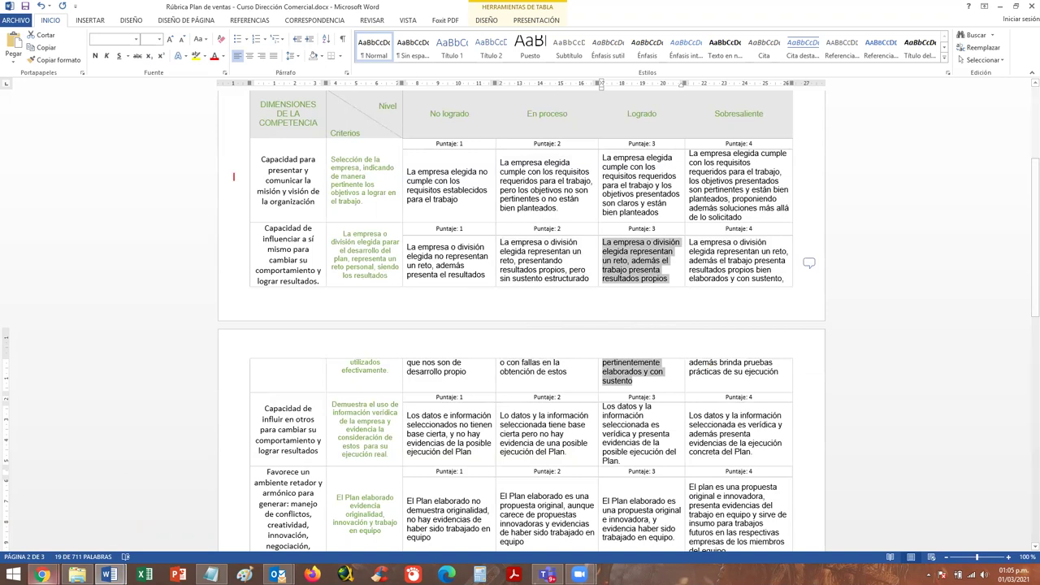
pyautogui.moveTo(42, 575)
pyautogui.click(65, 512)
pyautogui.click(669, 210)
pyautogui.hotkey('ctrl', 'v')
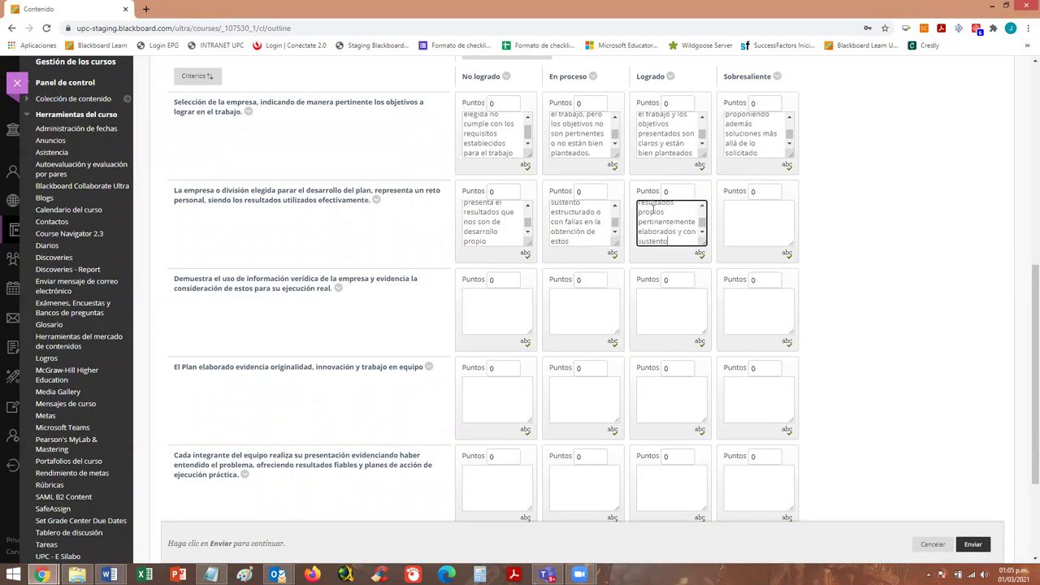
# Copy the second criterion's "Sobresaliente" description from the Word rubric into the matching Blackboard cell.
pyautogui.moveTo(109, 575)
pyautogui.click(189, 513)
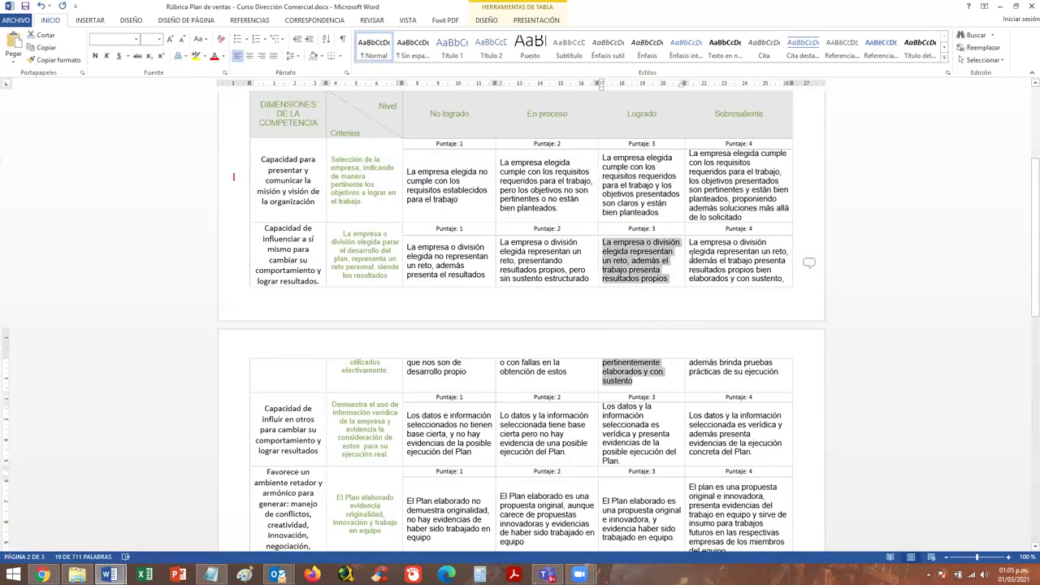
pyautogui.moveTo(689, 242); pyautogui.dragTo(776, 369)
pyautogui.hotkey('ctrl', 'c')
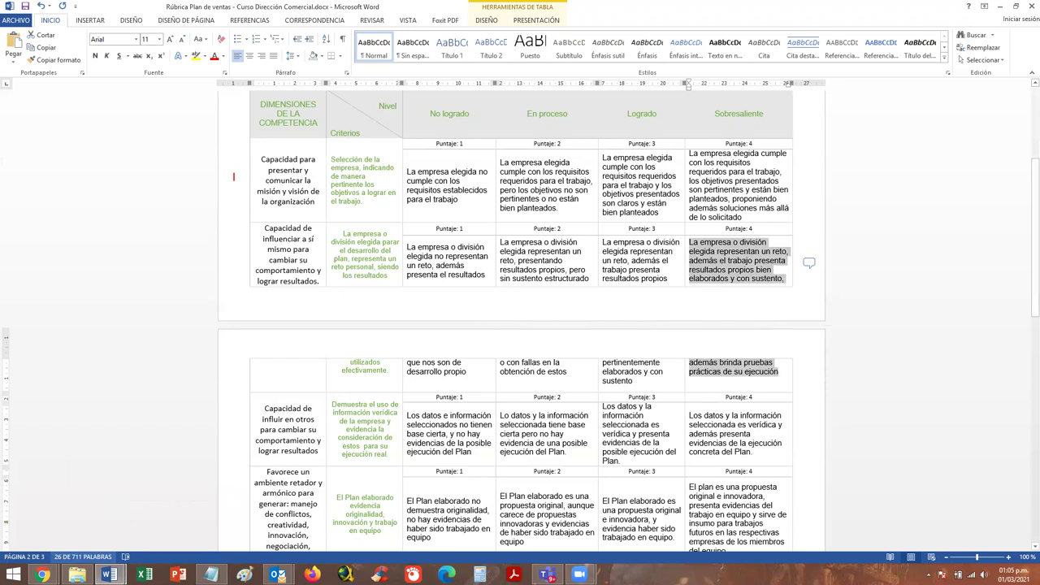
pyautogui.moveTo(42, 574)
pyautogui.click(69, 516)
pyautogui.click(755, 221)
pyautogui.hotkey('ctrl', 'v')
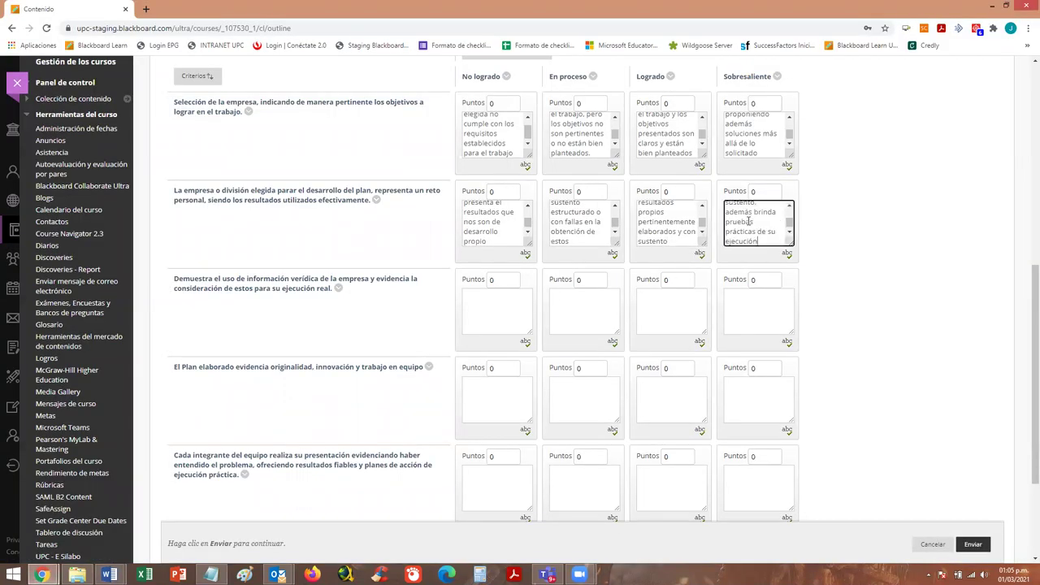
# Copy the third criterion's "No logrado" description from the Word rubric into the matching Blackboard cell.
pyautogui.scroll(-1, 941, 238)
pyautogui.moveTo(113, 569)
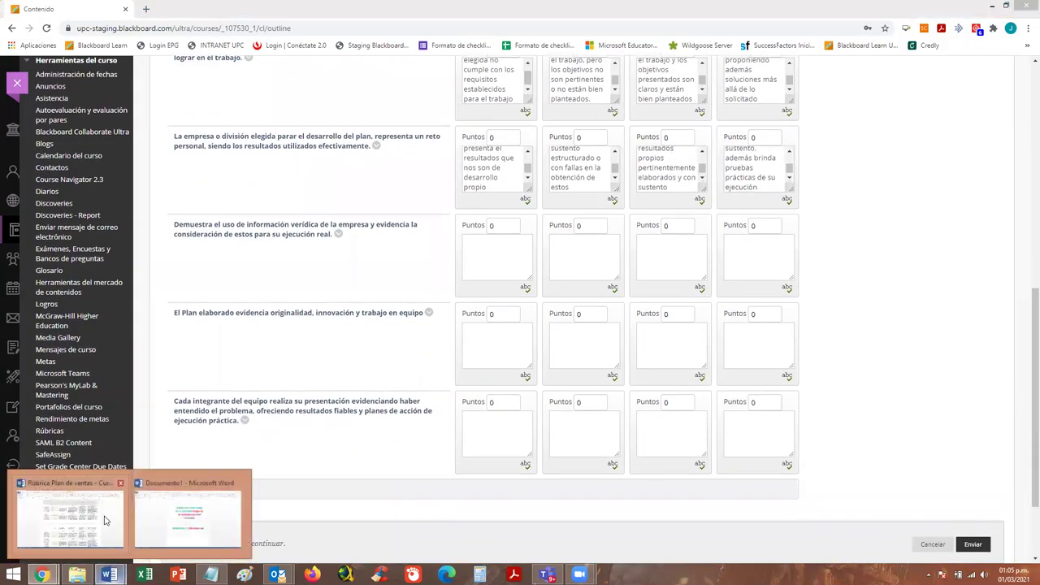
pyautogui.click(186, 514)
pyautogui.scroll(-2, 524, 336)
pyautogui.scroll(-1, 524, 336)
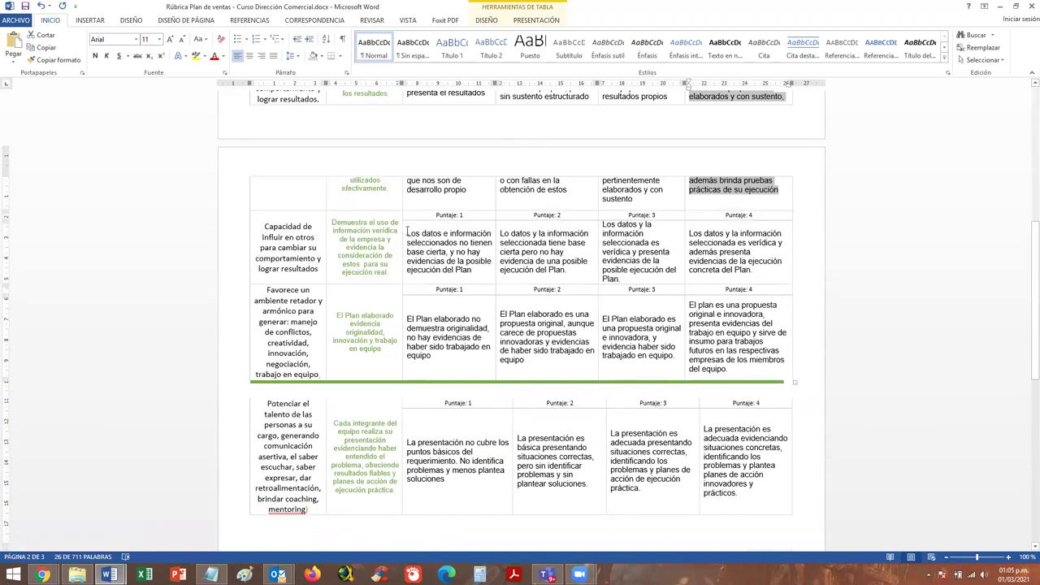
pyautogui.moveTo(407, 233); pyautogui.dragTo(481, 271)
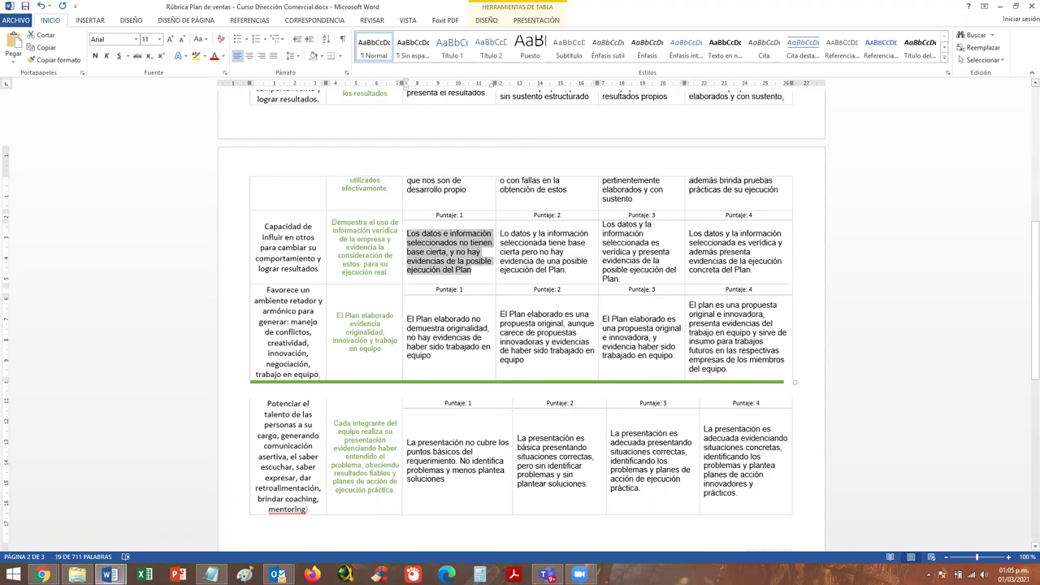
pyautogui.click(42, 574)
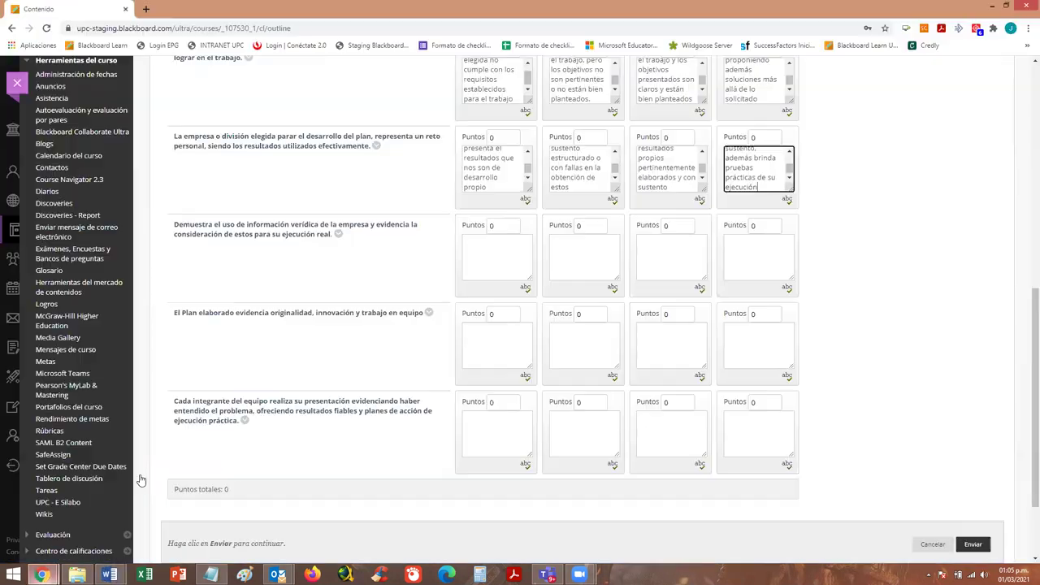
pyautogui.click(498, 248)
pyautogui.write('Los datos y información seleccionados no tienen base cierta, y no hay evidencias de la posible ejecución del Plan')
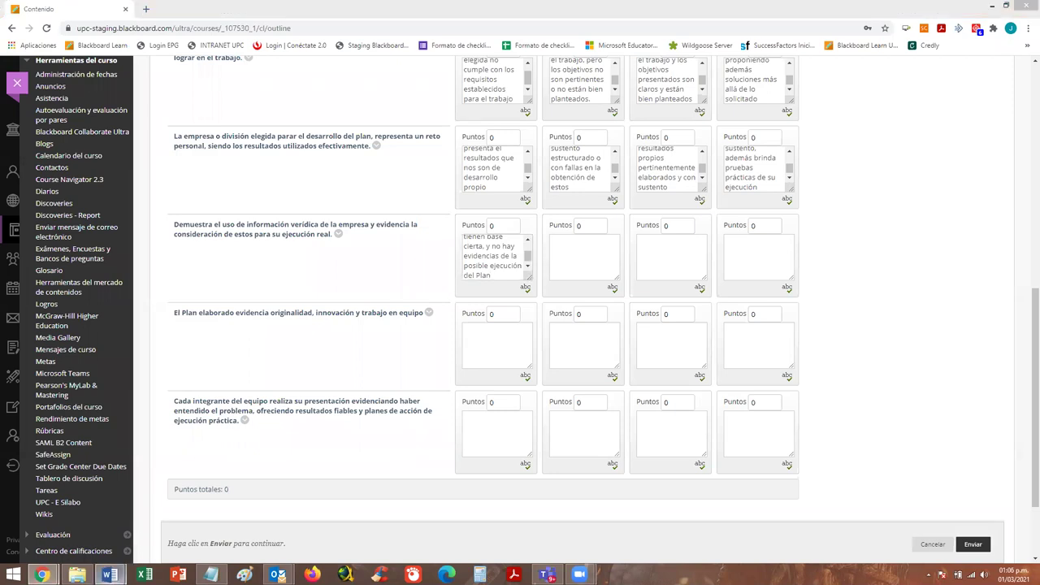
# Copy the third criterion's "En proceso" description from the Word rubric into the matching Blackboard cell.
pyautogui.click(110, 574)
pyautogui.moveTo(500, 235); pyautogui.dragTo(567, 272)
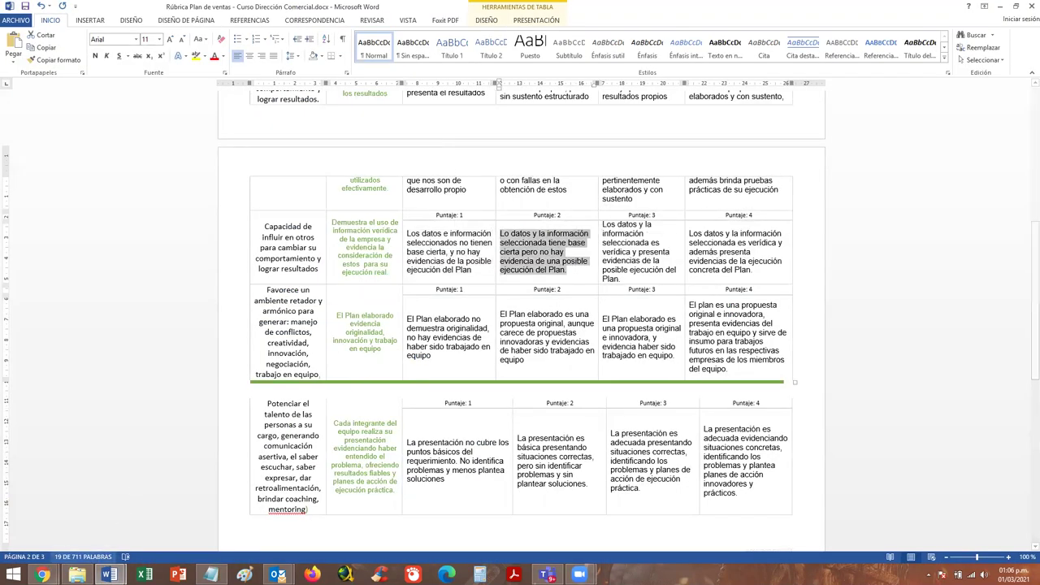
pyautogui.hotkey('ctrl', 'c')
pyautogui.click(42, 574)
pyautogui.click(571, 258)
pyautogui.hotkey('ctrl', 'v')
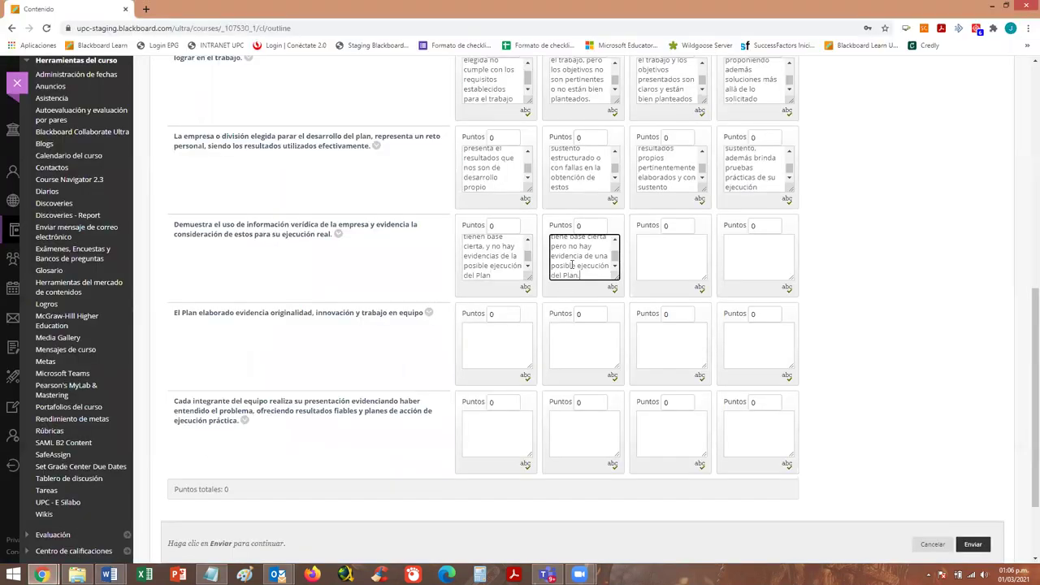
# Copy the third criterion's "Logrado" description from the Word rubric into the matching Blackboard cell.
pyautogui.moveTo(110, 574)
pyautogui.click(69, 512)
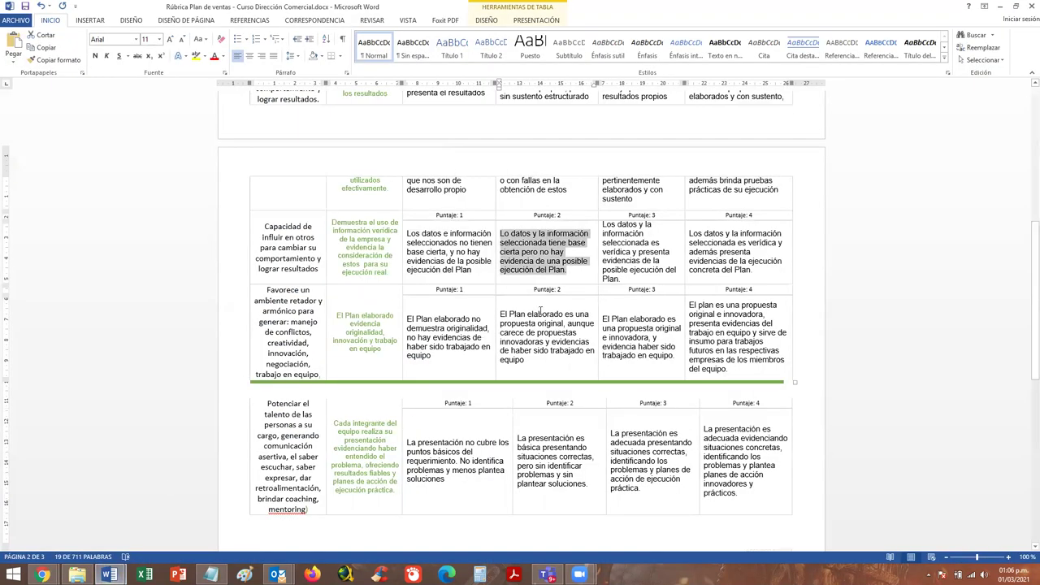
pyautogui.moveTo(627, 278); pyautogui.dragTo(583, 230)
pyautogui.moveTo(42, 574)
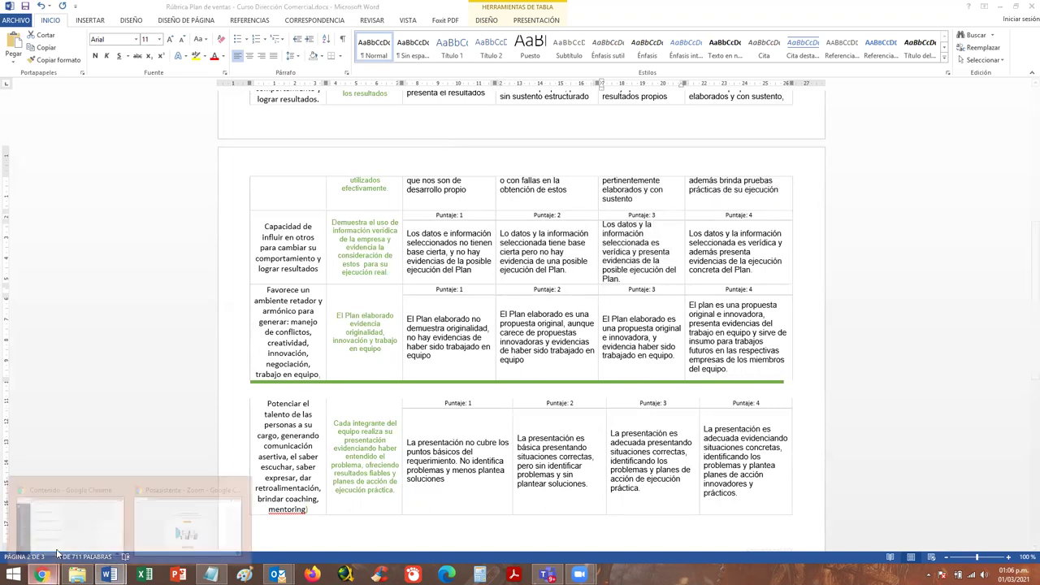
pyautogui.click(178, 516)
pyautogui.click(657, 256)
pyautogui.hotkey('ctrl', 'v')
# Copy the third criterion's "Sobresaliente" description from the Word rubric into the matching Blackboard cell.
pyautogui.moveTo(109, 574)
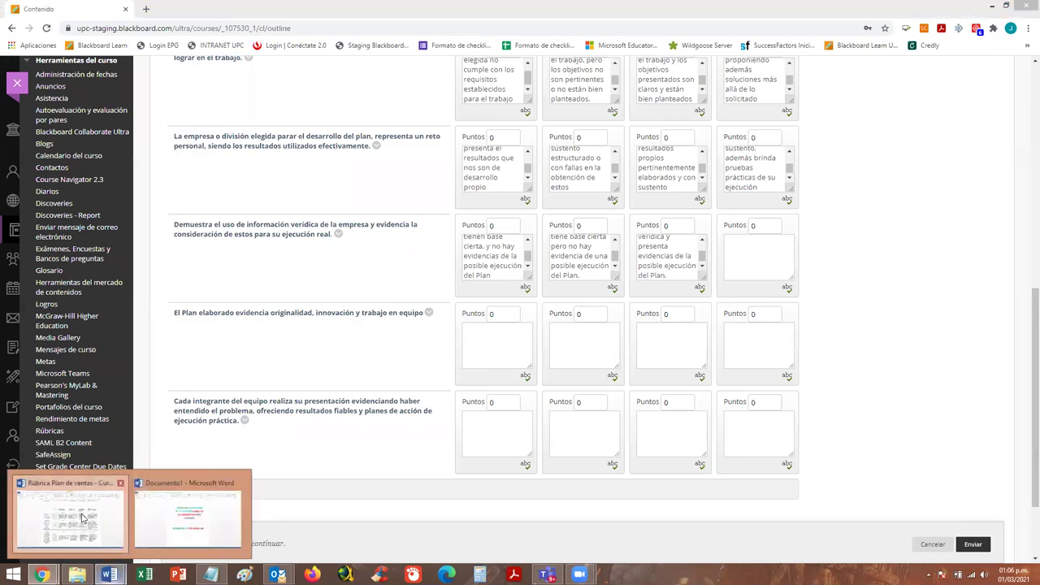
pyautogui.click(98, 512)
pyautogui.moveTo(763, 271); pyautogui.dragTo(690, 233)
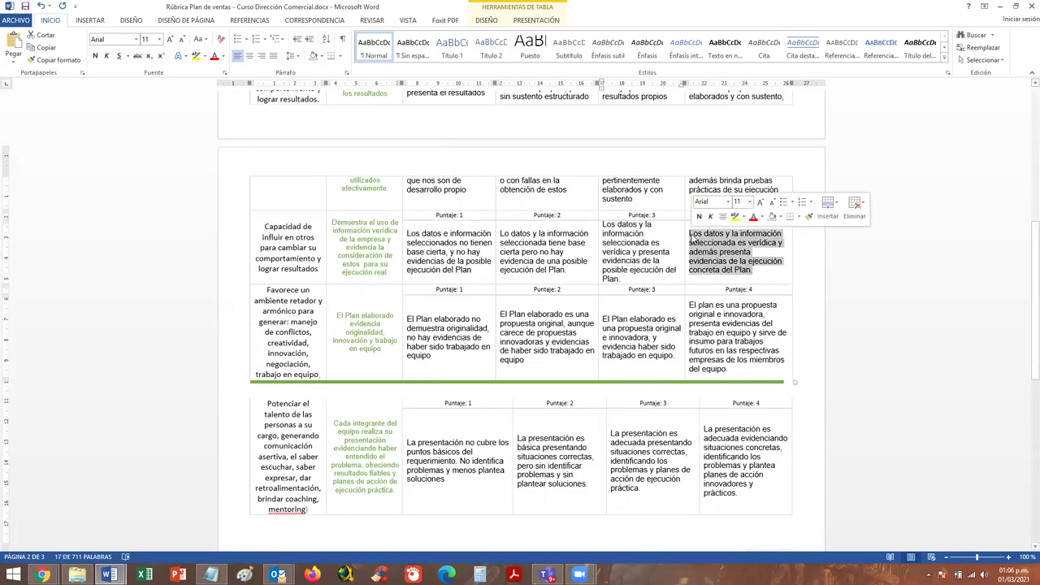
pyautogui.moveTo(42, 574)
pyautogui.click(187, 510)
pyautogui.click(739, 252)
pyautogui.hotkey('ctrl', 'v')
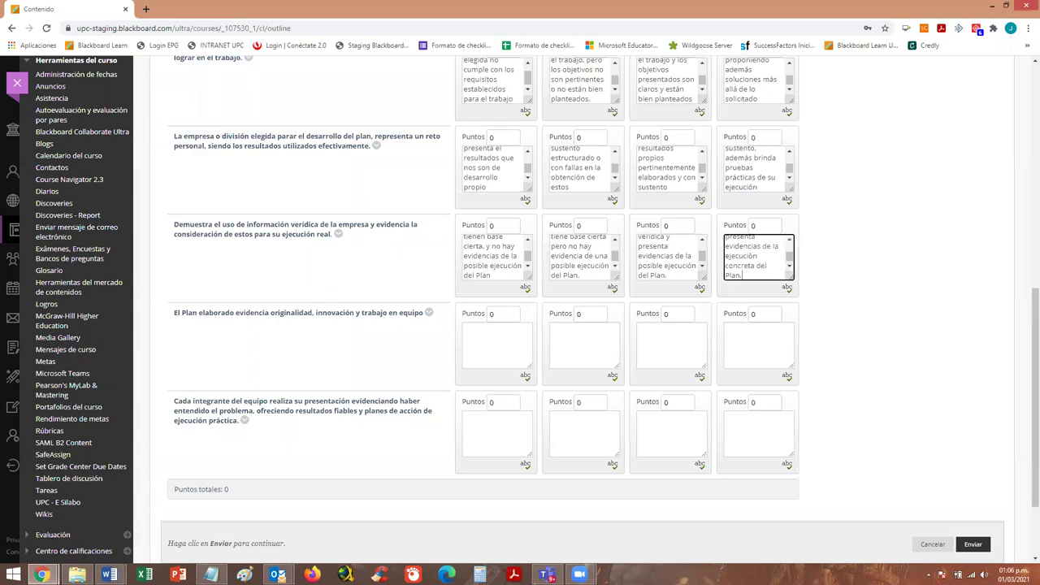
# Copy the fourth criterion's "No logrado" description from the Word rubric into the matching Blackboard cell.
pyautogui.moveTo(109, 574)
pyautogui.click(97, 511)
pyautogui.moveTo(443, 361); pyautogui.dragTo(401, 323)
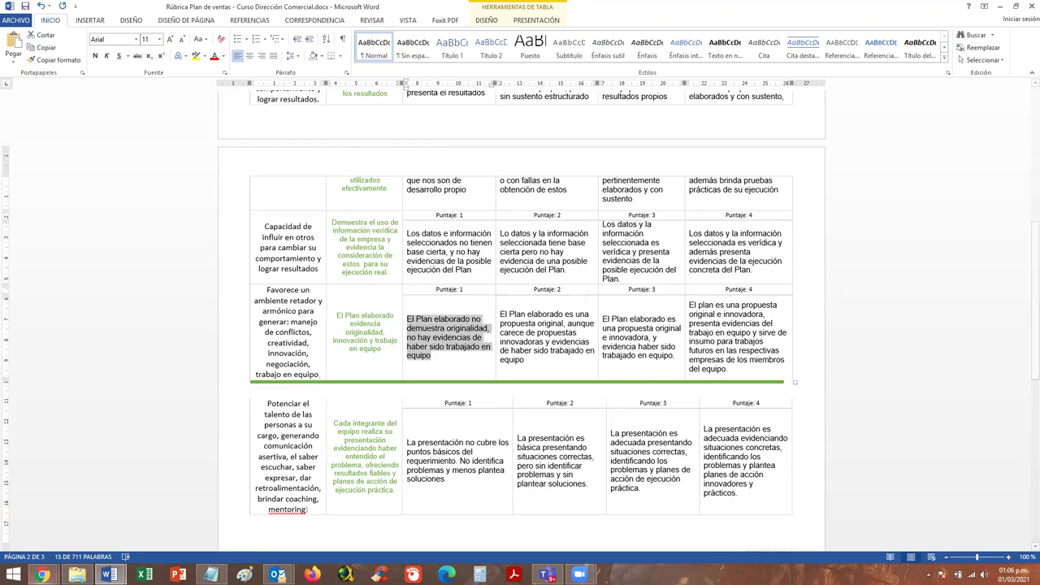
pyautogui.moveTo(42, 575)
pyautogui.click(186, 510)
pyautogui.click(501, 336)
pyautogui.hotkey('ctrl', 'v')
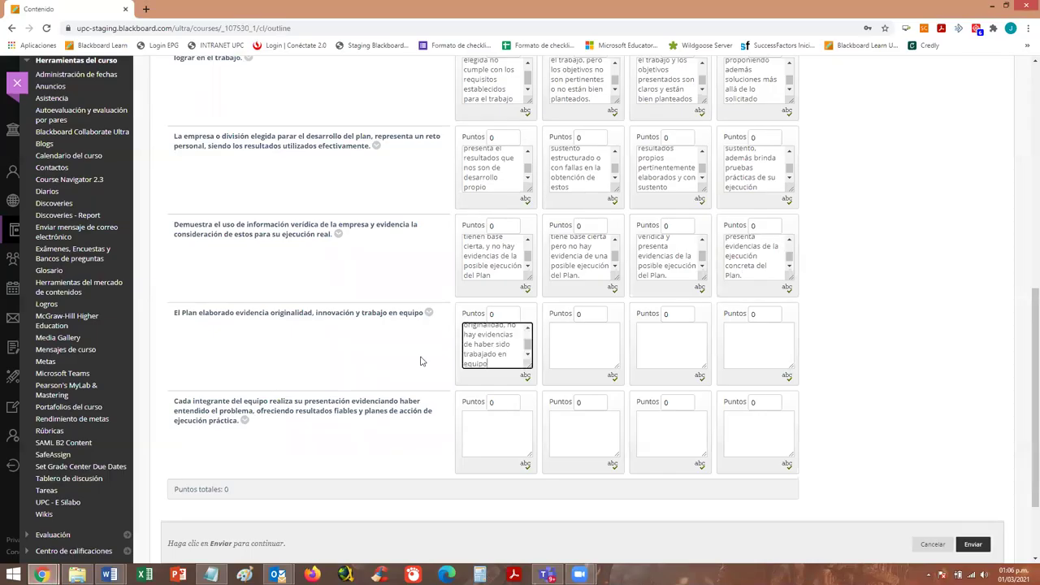
# Copy the fourth criterion's "En proceso" description from the Word rubric into the matching Blackboard cell.
pyautogui.moveTo(109, 574)
pyautogui.click(190, 514)
pyautogui.moveTo(543, 361); pyautogui.dragTo(500, 315)
pyautogui.moveTo(42, 574)
pyautogui.click(187, 510)
pyautogui.click(569, 341)
pyautogui.hotkey('ctrl', 'v')
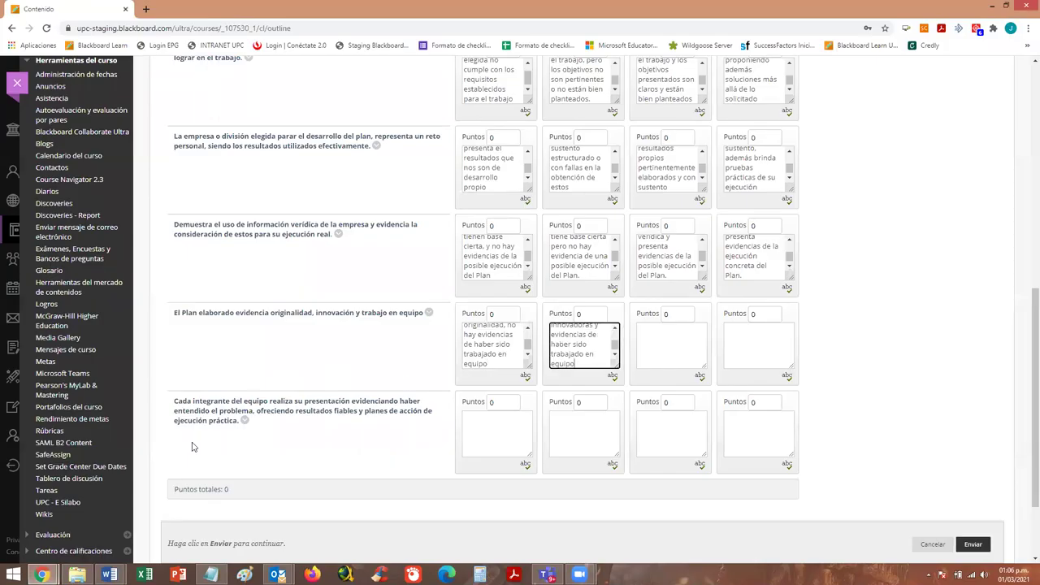
# Copy the fourth criterion's "Logrado" description from the Word rubric into the matching Blackboard cell.
pyautogui.moveTo(109, 574)
pyautogui.click(79, 519)
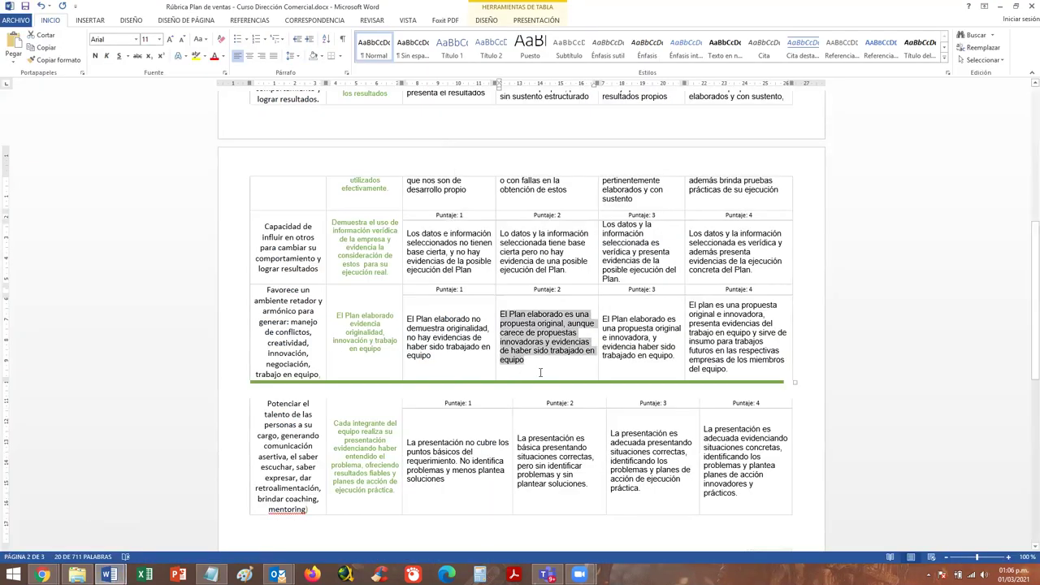
pyautogui.moveTo(674, 358); pyautogui.dragTo(610, 328)
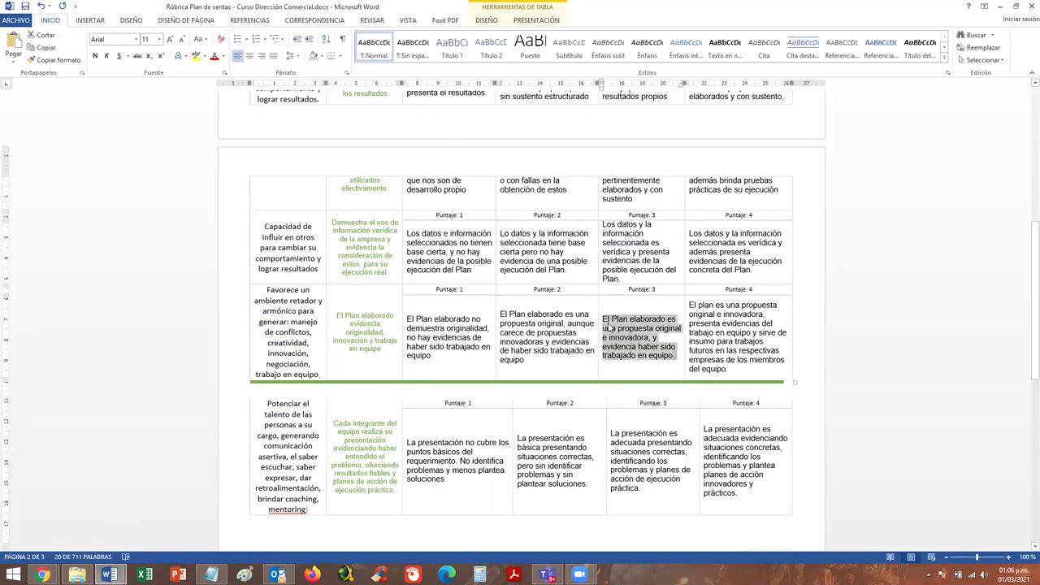
pyautogui.moveTo(43, 574)
pyautogui.click(185, 511)
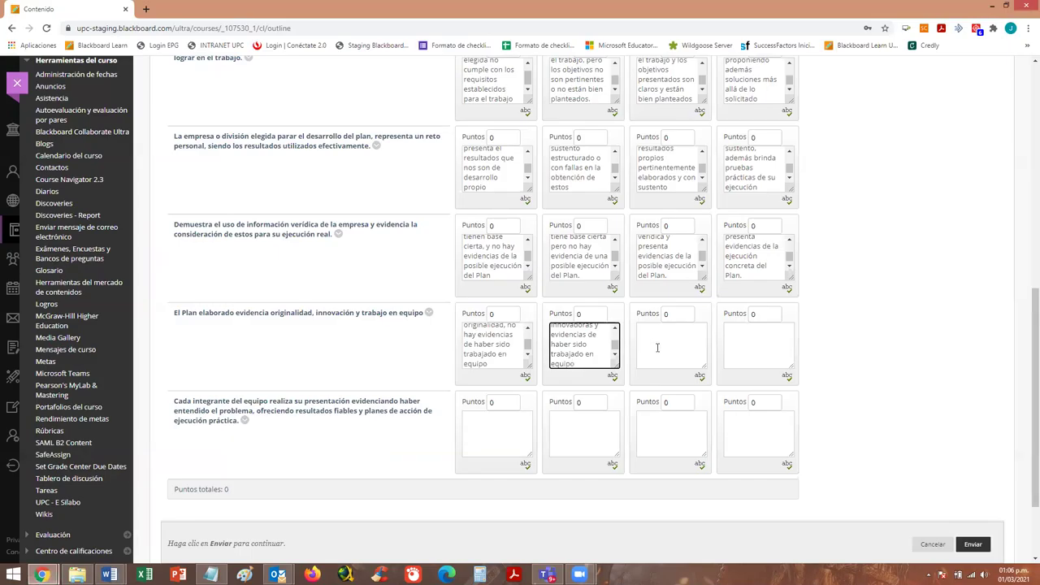
pyautogui.click(657, 348)
pyautogui.hotkey('ctrl', 'v')
# Copy the fourth criterion's "Sobresaliente" description from the Word rubric into the matching Blackboard cell.
pyautogui.moveTo(109, 574)
pyautogui.click(79, 520)
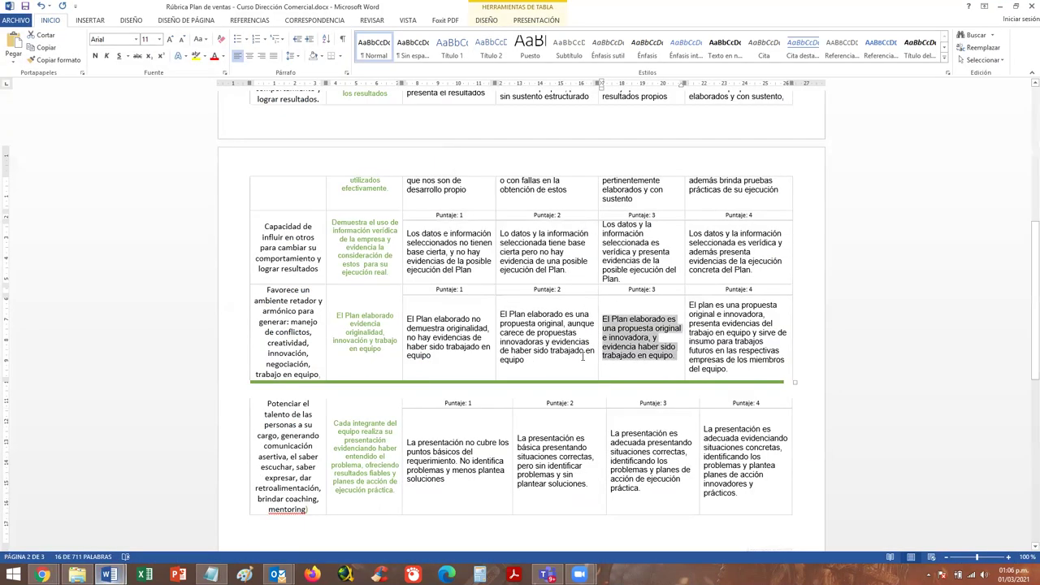
pyautogui.moveTo(729, 369); pyautogui.dragTo(689, 306)
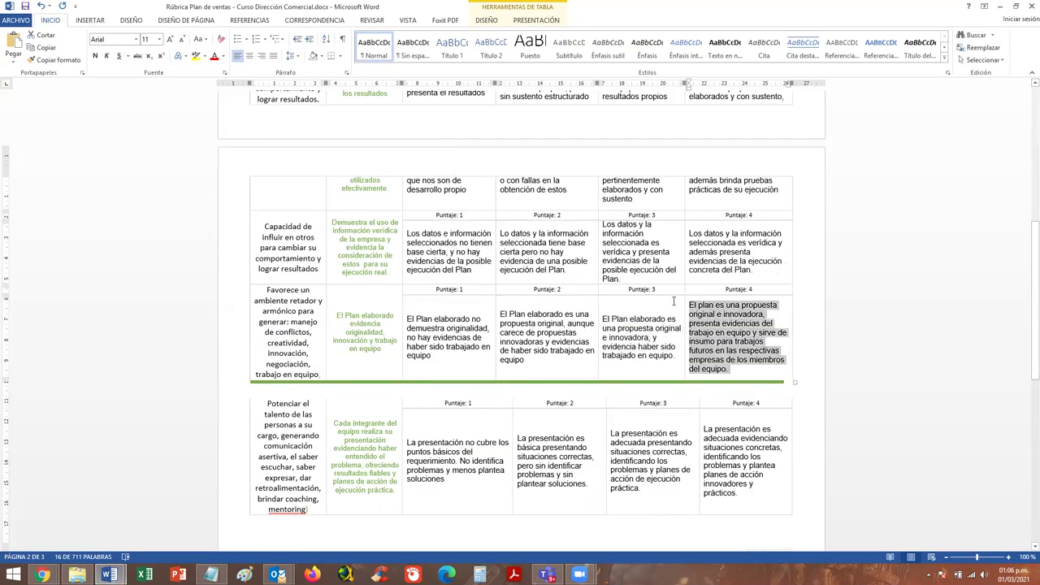
pyautogui.moveTo(43, 574)
pyautogui.click(184, 512)
pyautogui.click(765, 327)
pyautogui.hotkey('ctrl', 'v')
# Copy the fifth criterion's "No logrado" description from the Word rubric into the matching Blackboard cell.
pyautogui.moveTo(108, 574)
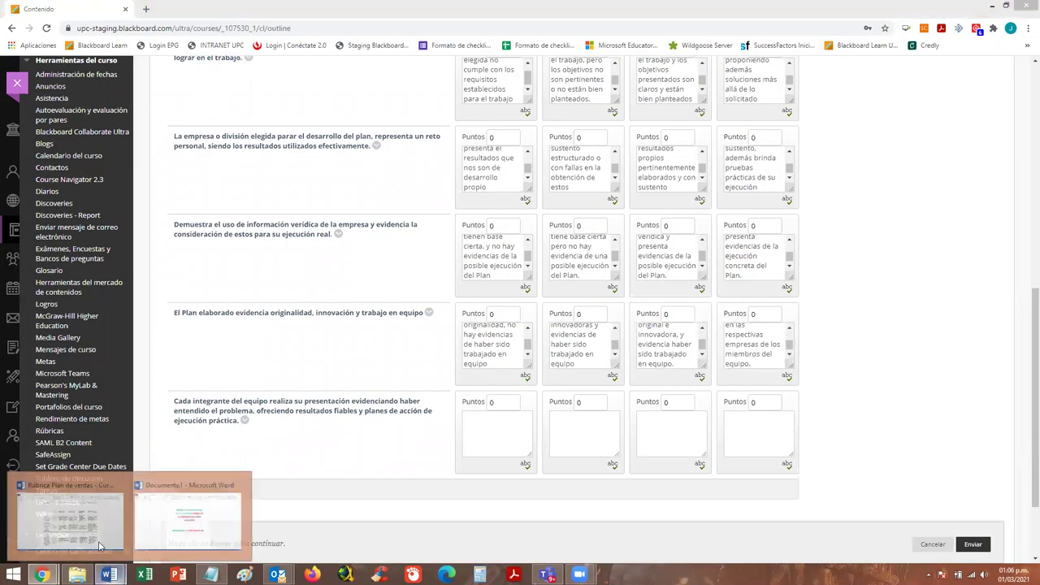
pyautogui.click(70, 520)
pyautogui.scroll(-1, 451, 386)
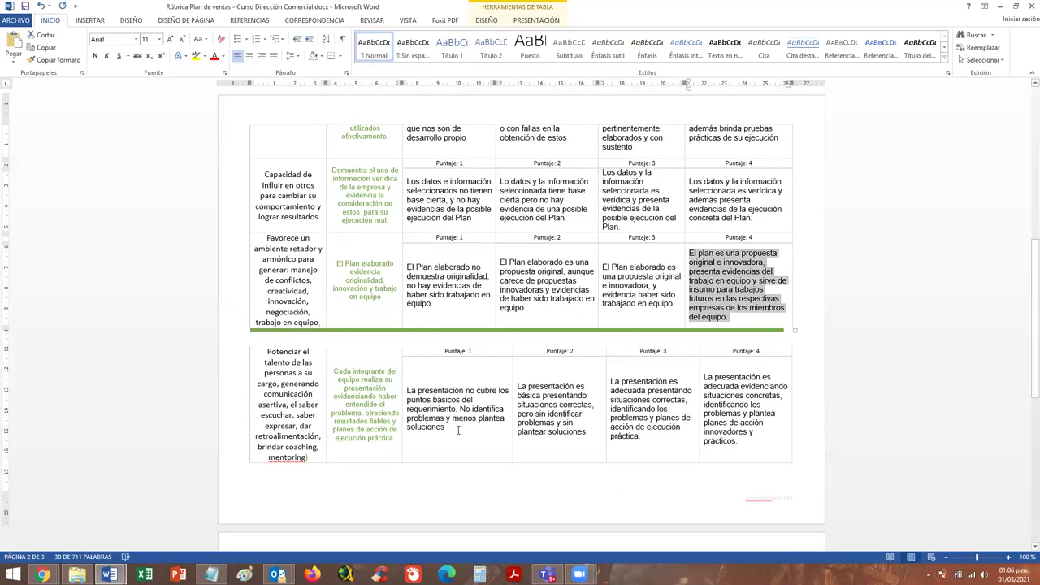
pyautogui.moveTo(458, 431); pyautogui.dragTo(414, 392)
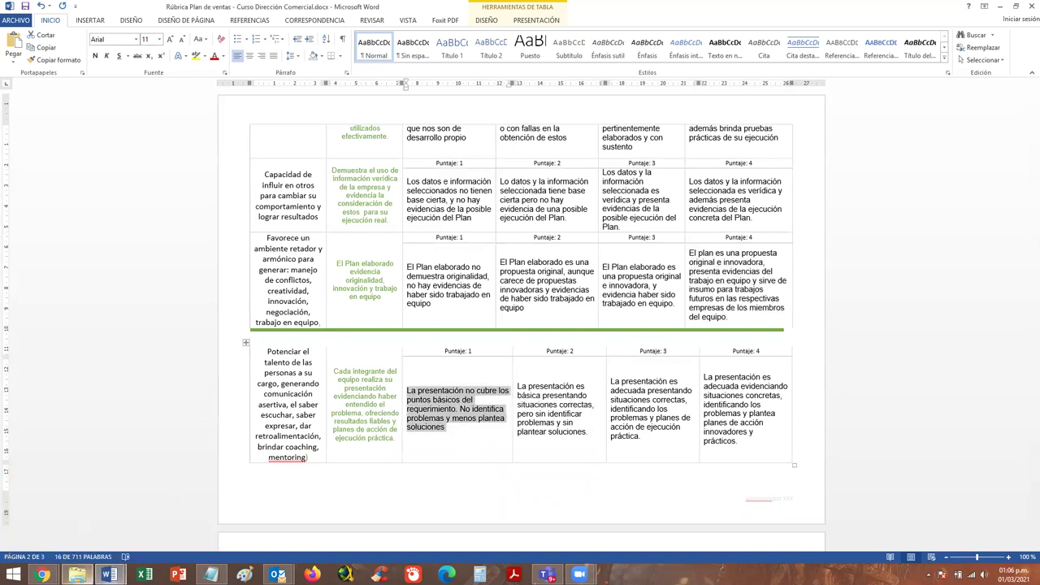
pyautogui.moveTo(47, 574)
pyautogui.click(57, 552)
pyautogui.click(493, 434)
pyautogui.hotkey('ctrl', 'v')
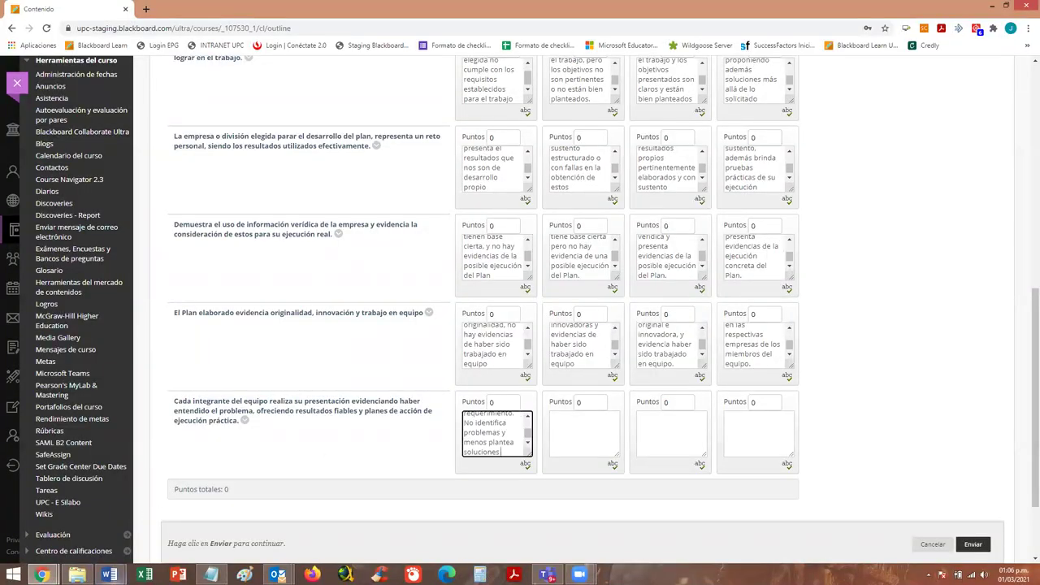
# Copy the fifth criterion's "En proceso" description from the Word rubric into the matching Blackboard cell.
pyautogui.moveTo(109, 574)
pyautogui.click(187, 513)
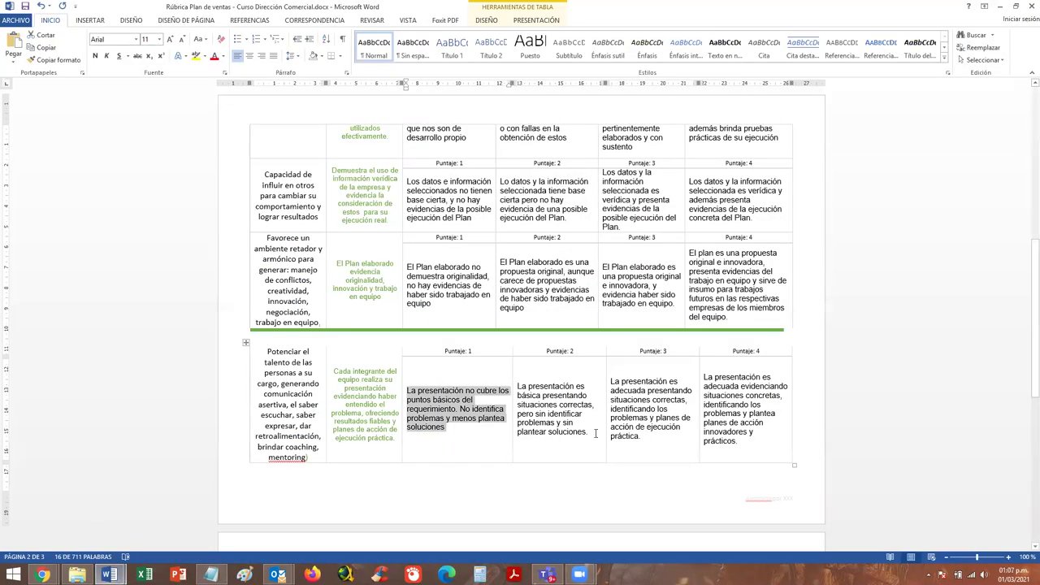
pyautogui.moveTo(595, 433); pyautogui.dragTo(518, 386)
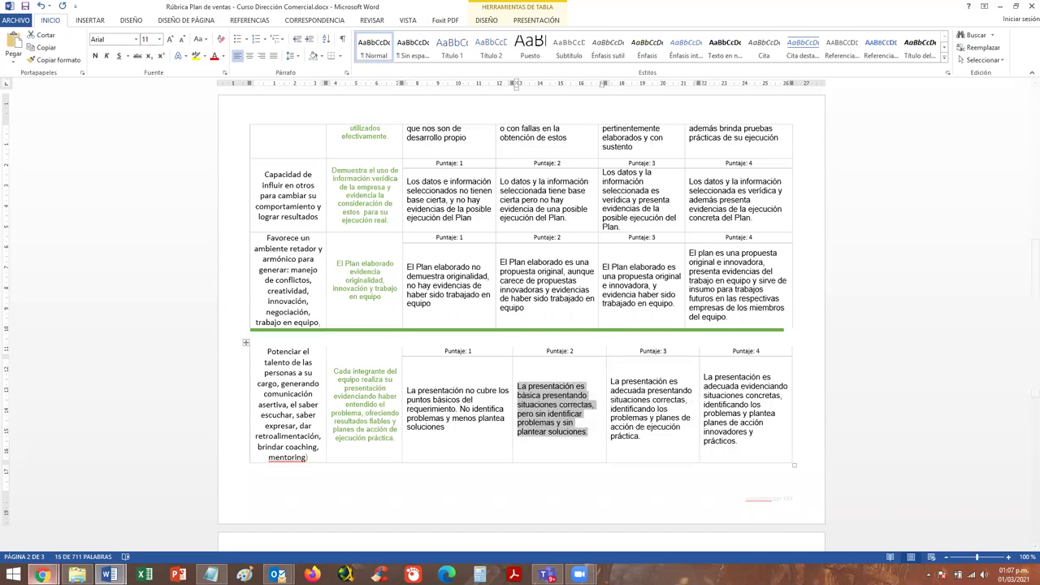
pyautogui.hotkey('ctrl', 'c')
pyautogui.moveTo(42, 575)
pyautogui.click(121, 520)
pyautogui.click(581, 432)
pyautogui.hotkey('ctrl', 'v')
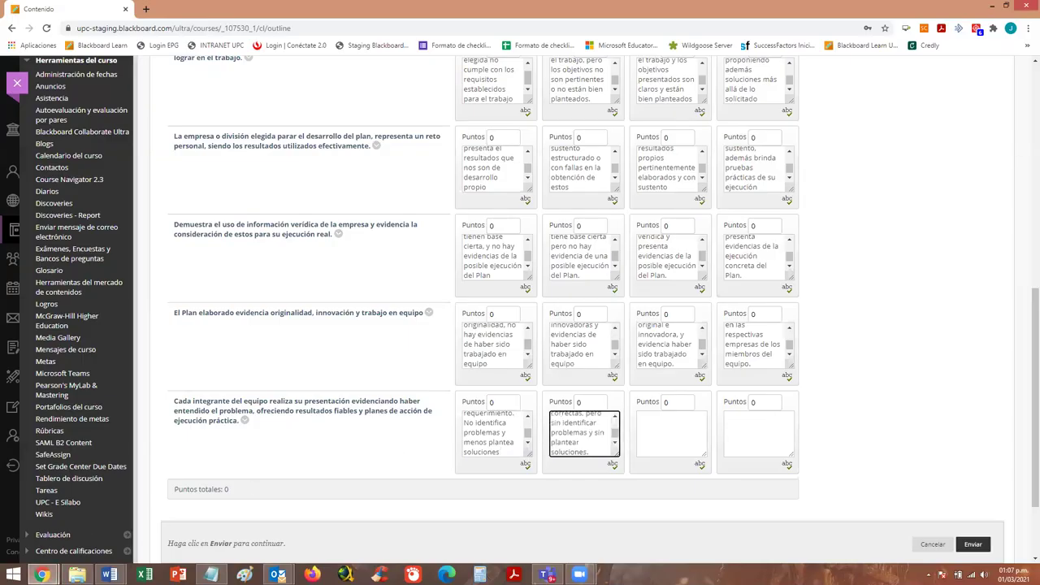
# Copy the fifth criterion's "Logrado" description from the Word rubric into the matching Blackboard cell, and return to the Word rubric.
pyautogui.moveTo(109, 574)
pyautogui.click(187, 513)
pyautogui.moveTo(645, 436); pyautogui.dragTo(612, 381)
pyautogui.hotkey('ctrl', 'c')
pyautogui.moveTo(42, 574)
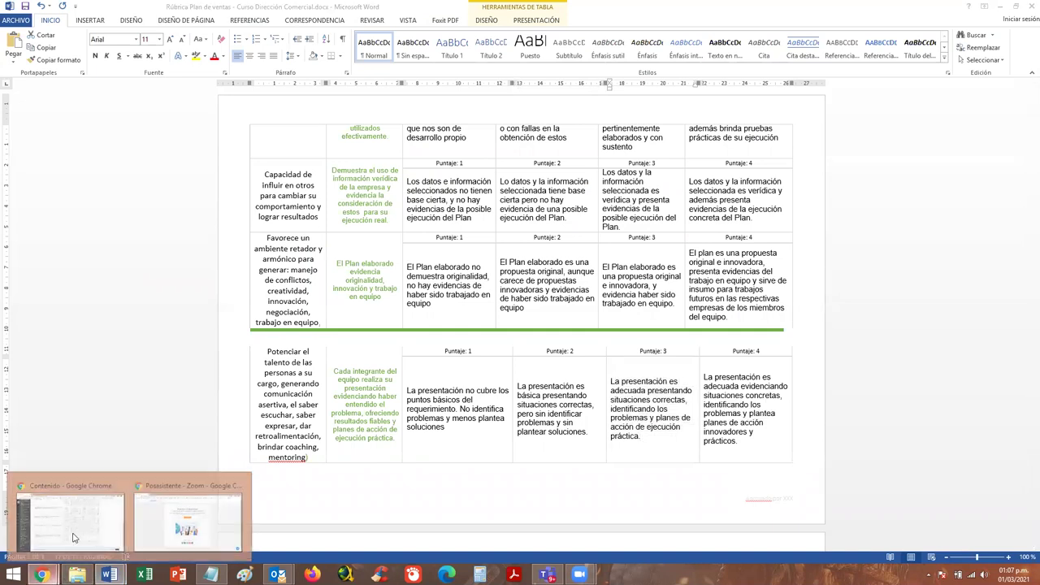
pyautogui.click(73, 532)
pyautogui.click(638, 441)
pyautogui.hotkey('ctrl', 'v')
pyautogui.moveTo(109, 574)
pyautogui.click(99, 517)
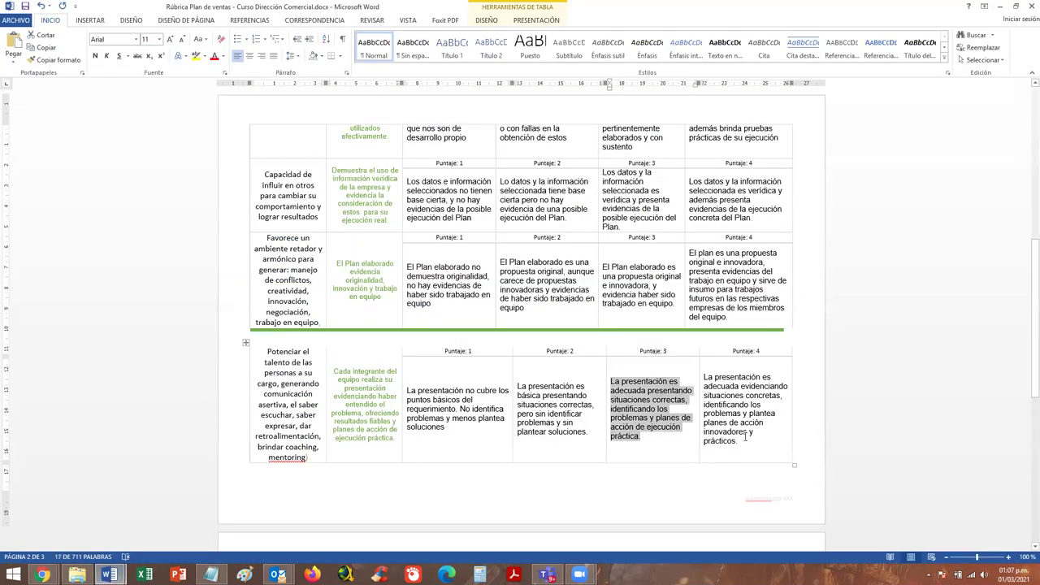
pyautogui.moveTo(746, 443); pyautogui.dragTo(695, 426)
pyautogui.click(742, 412)
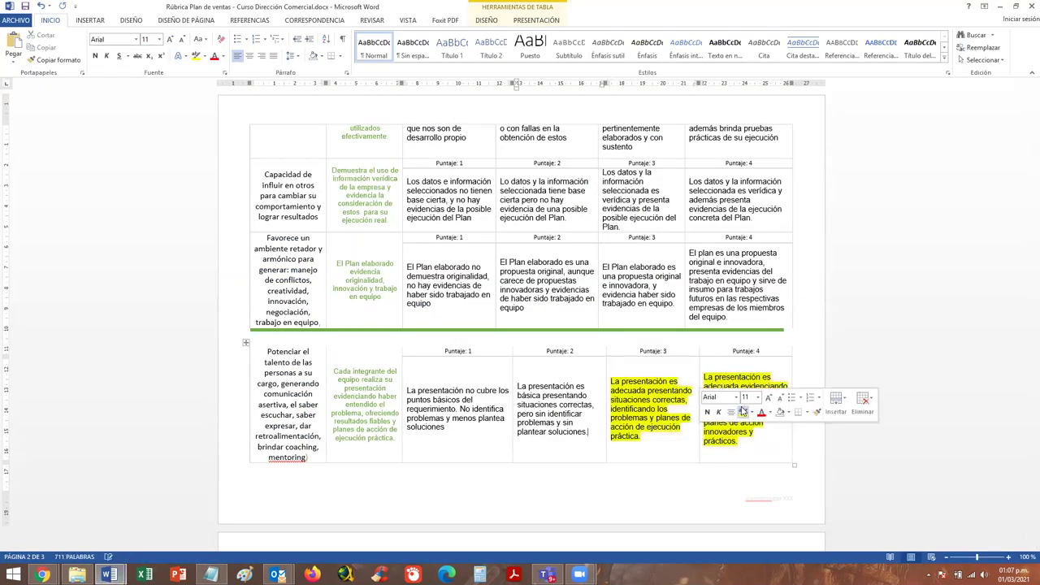
pyautogui.click(719, 450)
pyautogui.hotkey('ctrl', 'z')
pyautogui.click(752, 441)
# Copy the fifth criterion's "Sobresaliente" description from the Word rubric into the matching Blackboard cell.
pyautogui.moveTo(737, 441); pyautogui.dragTo(704, 375)
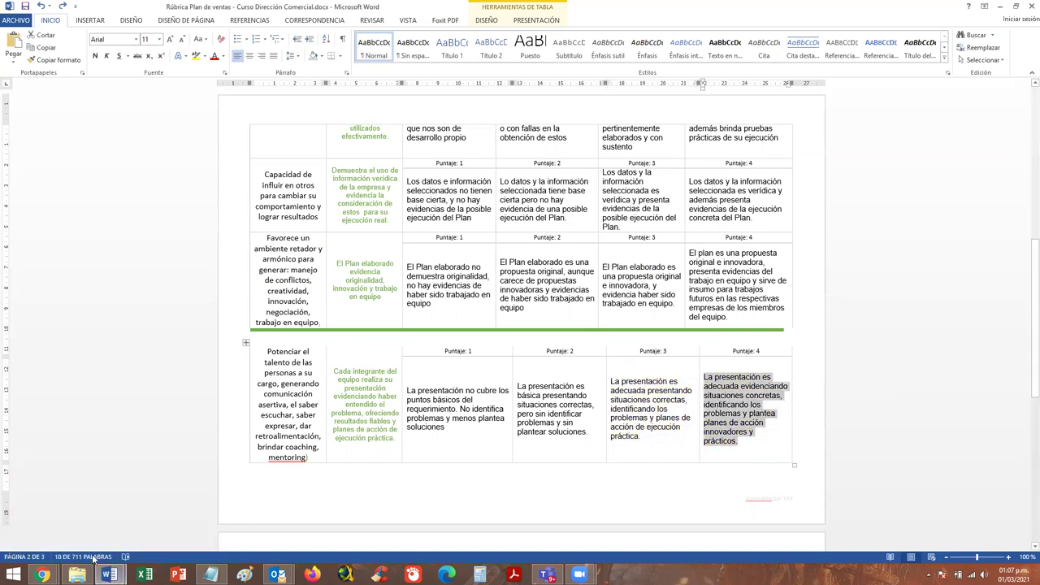
pyautogui.click(42, 574)
pyautogui.click(737, 425)
pyautogui.hotkey('ctrl', 'v')
pyautogui.click(847, 422)
# Look over the Blackboard rubric grid and check the score assigned to each level of every criterion in the Word rubric.
pyautogui.scroll(-1, 866, 414)
pyautogui.scroll(3, 865, 413)
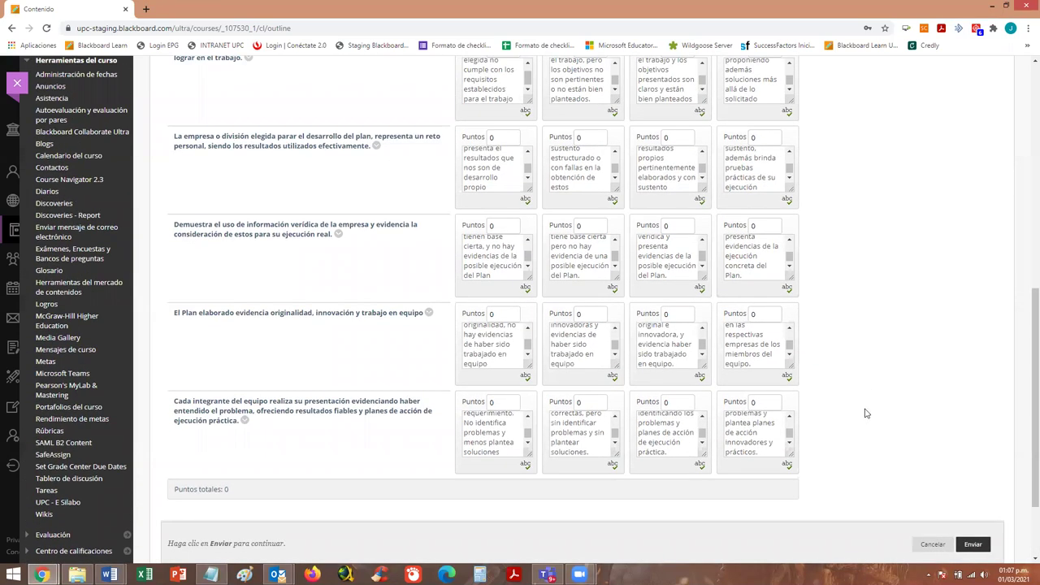
pyautogui.scroll(-1, 865, 413)
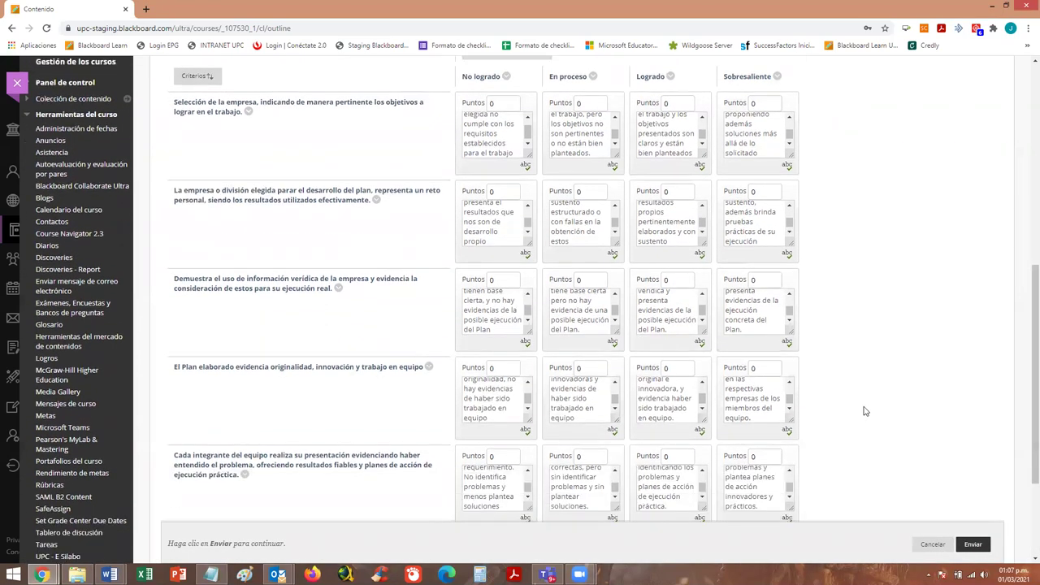
pyautogui.moveTo(109, 575)
pyautogui.click(109, 544)
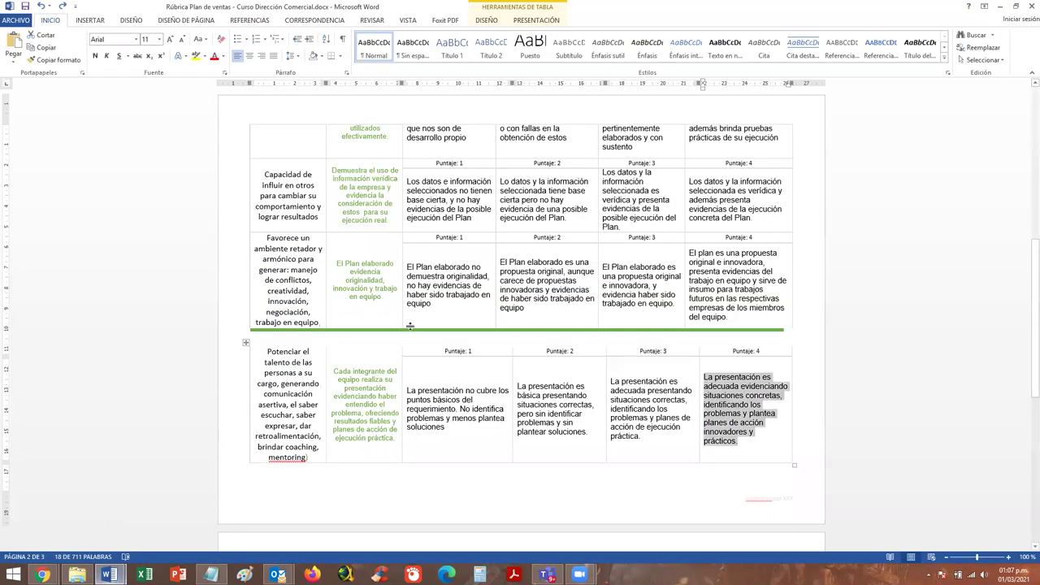
pyautogui.click(691, 254)
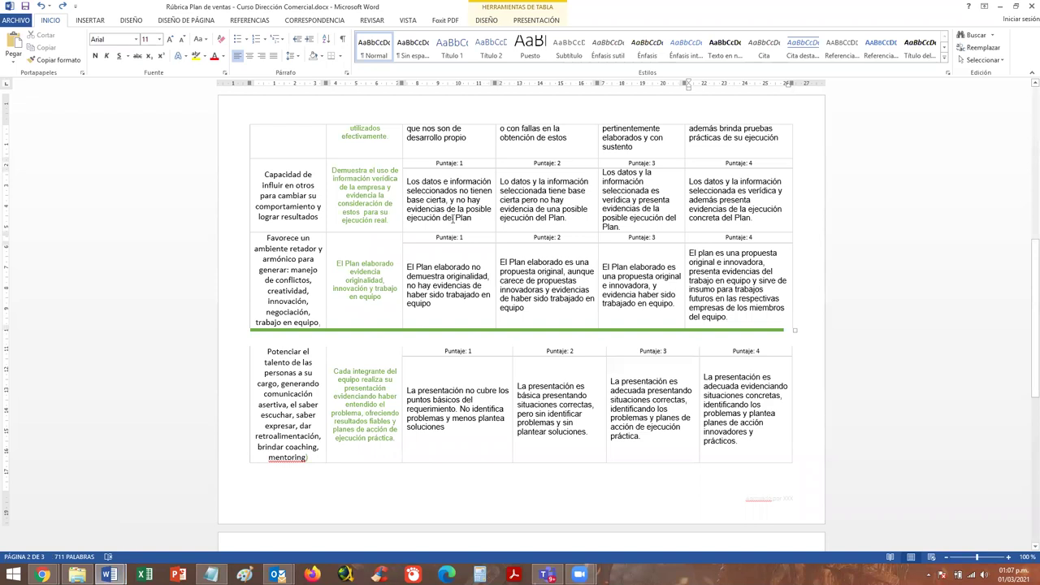
pyautogui.scroll(2, 470, 200)
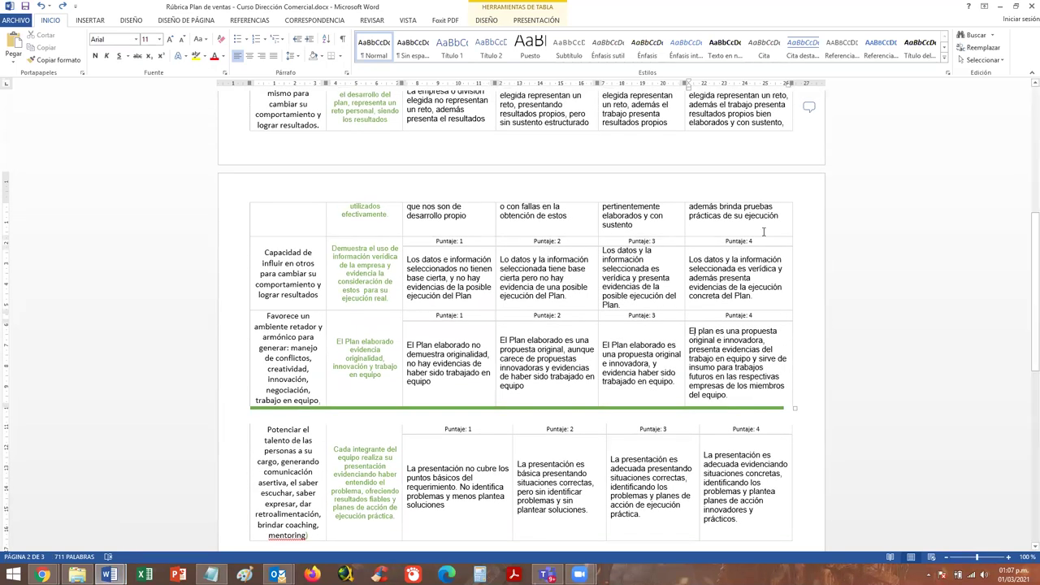
pyautogui.scroll(-4, 751, 296)
pyautogui.scroll(7, 750, 292)
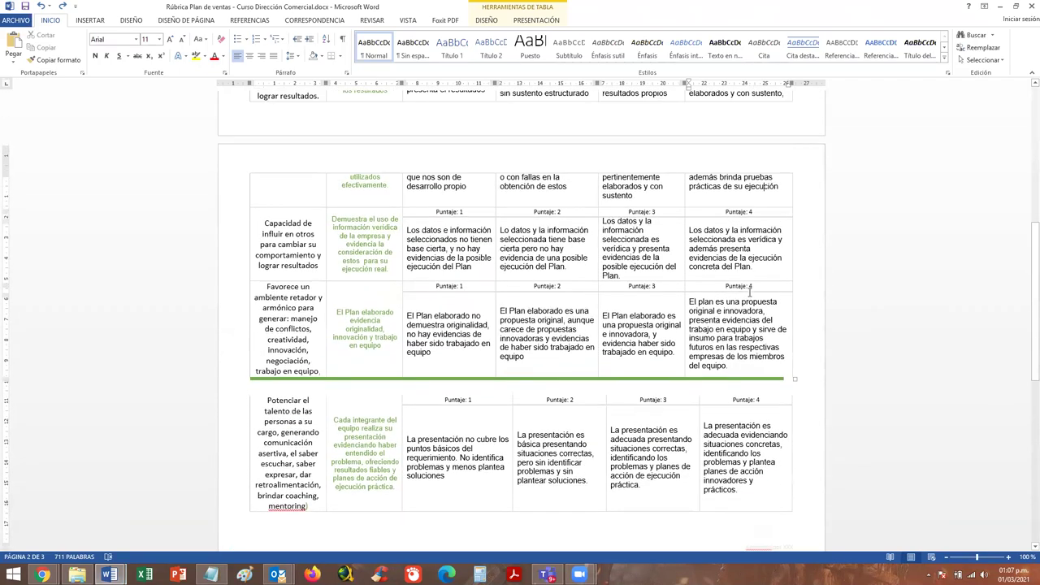
pyautogui.scroll(2, 750, 293)
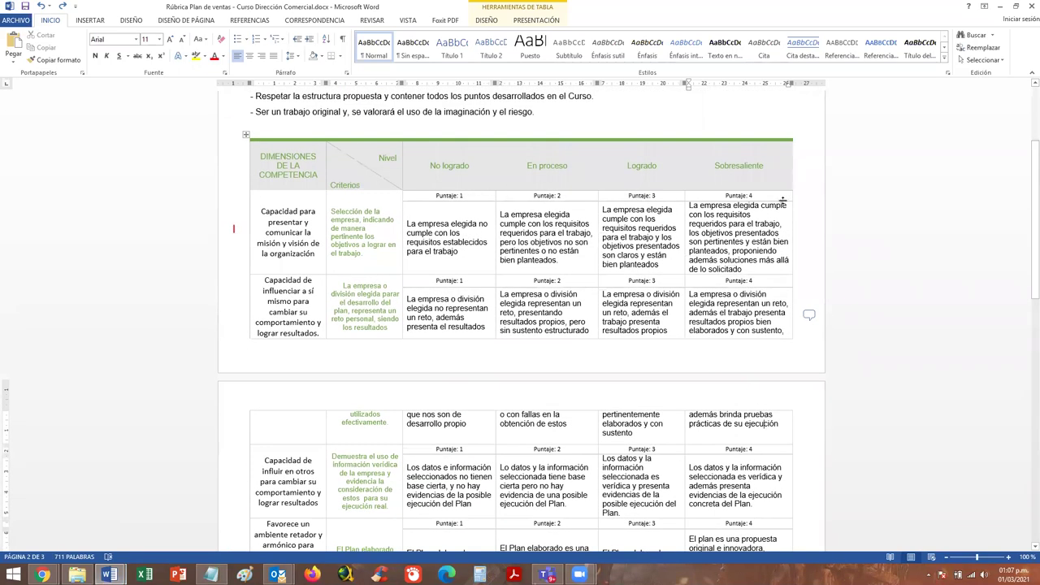
pyautogui.scroll(-2, 593, 284)
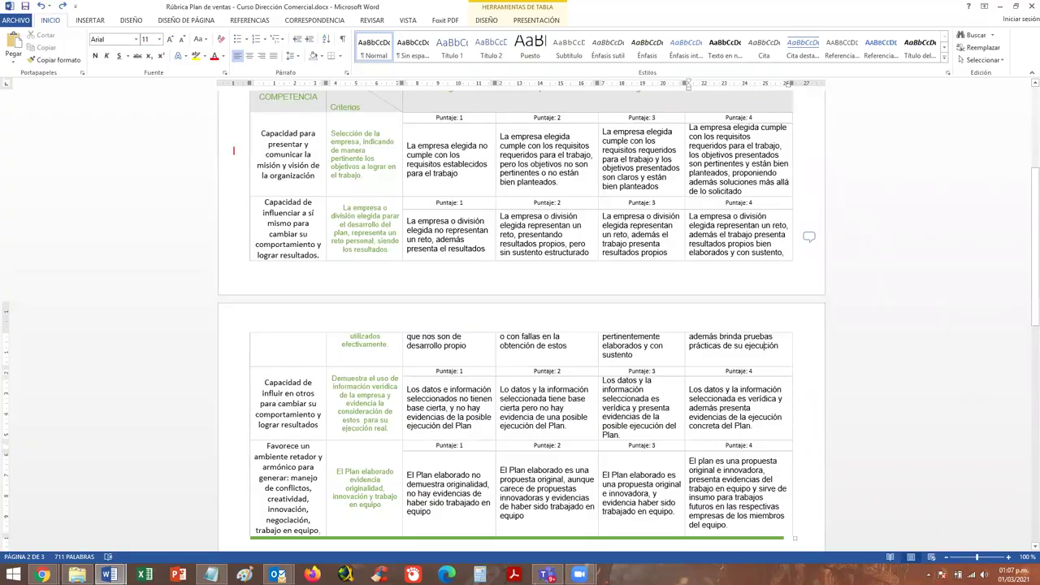
# In Blackboard, set the first criterion's points to 1 for No logrado, 2 for En proceso, 3 for Logrado and 4 for Sobresaliente.
pyautogui.moveTo(42, 574)
pyautogui.click(73, 516)
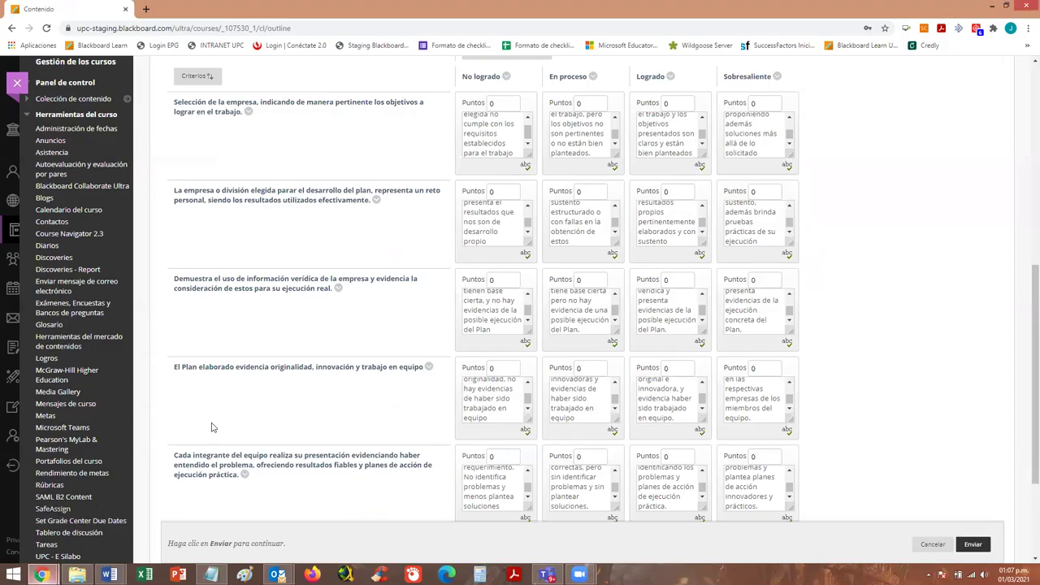
pyautogui.click(491, 103)
pyautogui.write('1')
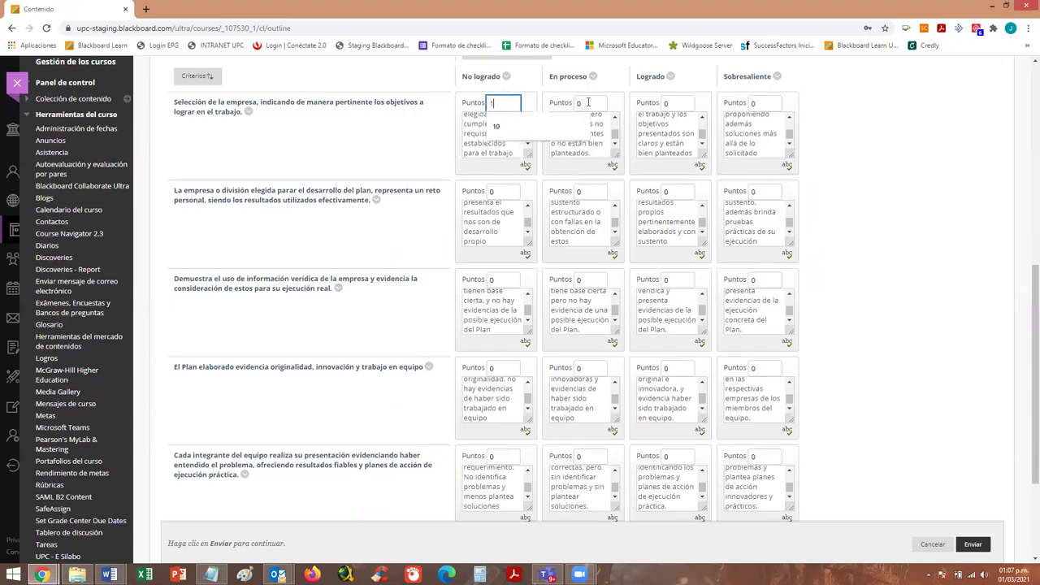
pyautogui.click(578, 102)
pyautogui.write('2')
pyautogui.click(665, 102)
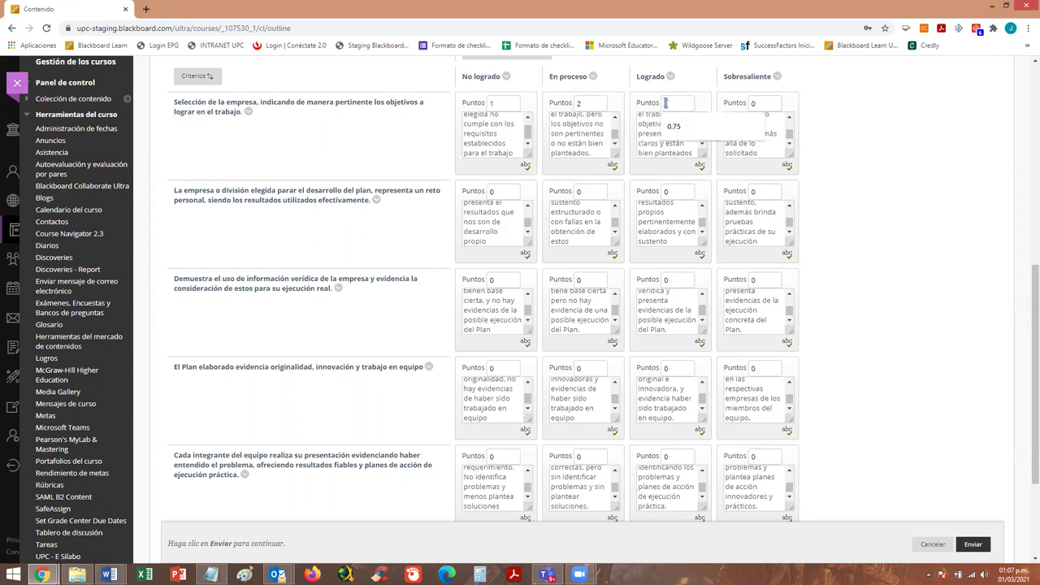
pyautogui.write('3')
pyautogui.click(752, 102)
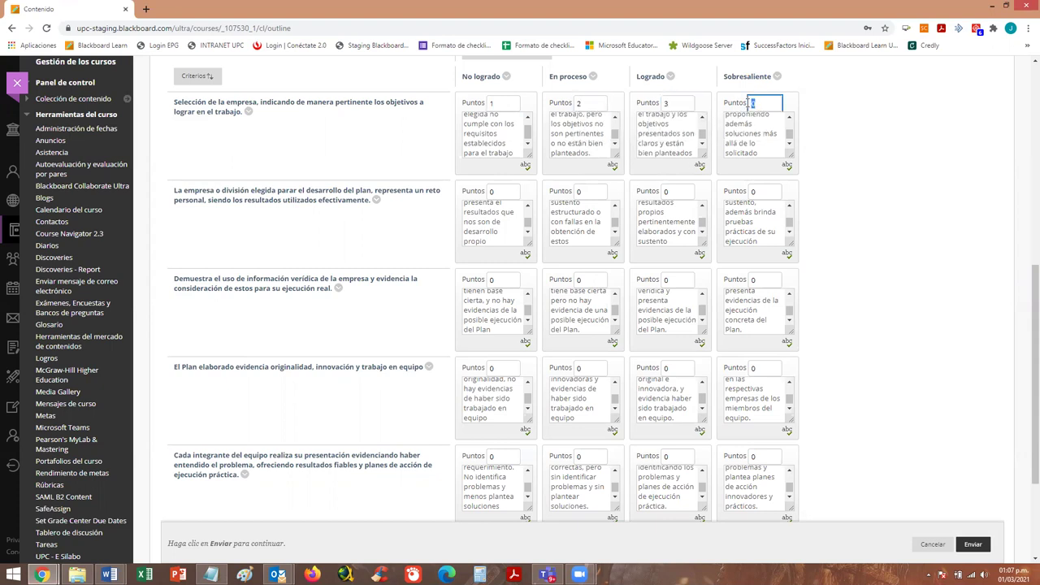
pyautogui.write('4')
# Set the second criterion's points to 1 for No logrado, 2 for En proceso, 3 for Logrado and 4 for Sobresaliente.
pyautogui.click(494, 191)
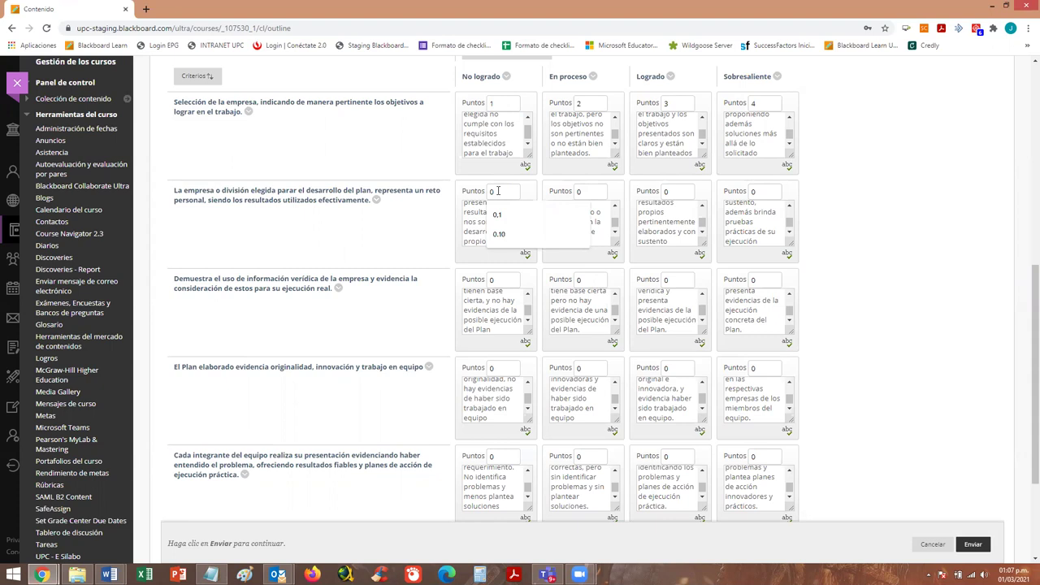
pyautogui.write('1')
pyautogui.click(574, 192)
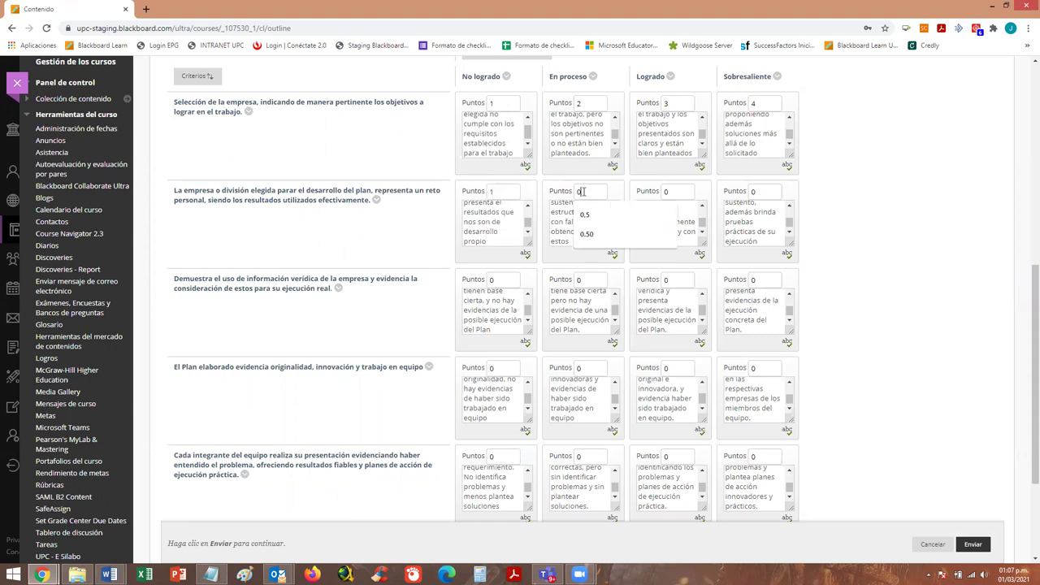
pyautogui.write('2')
pyautogui.click(665, 192)
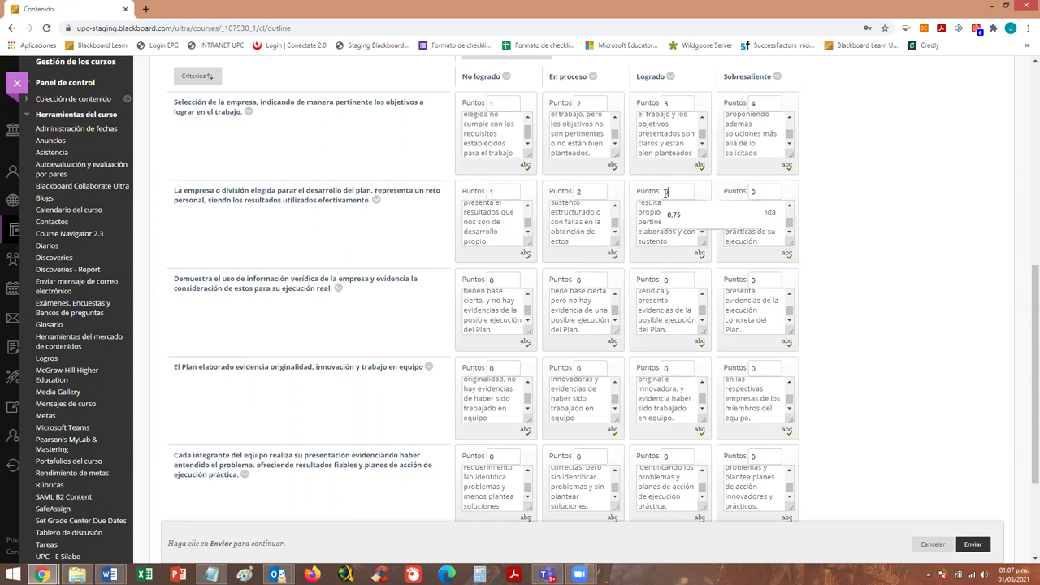
pyautogui.write('3')
pyautogui.click(764, 192)
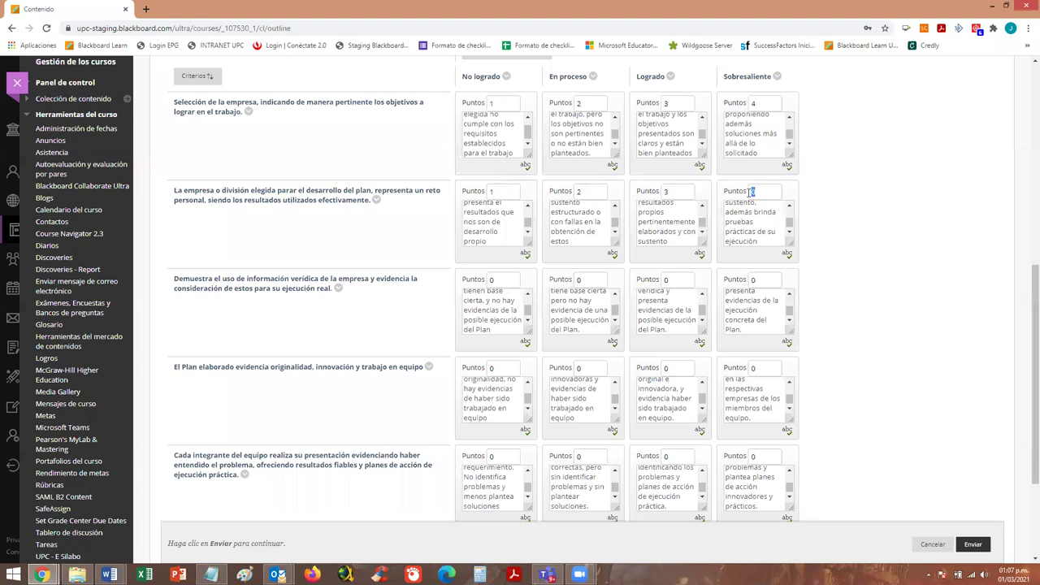
pyautogui.click(890, 194)
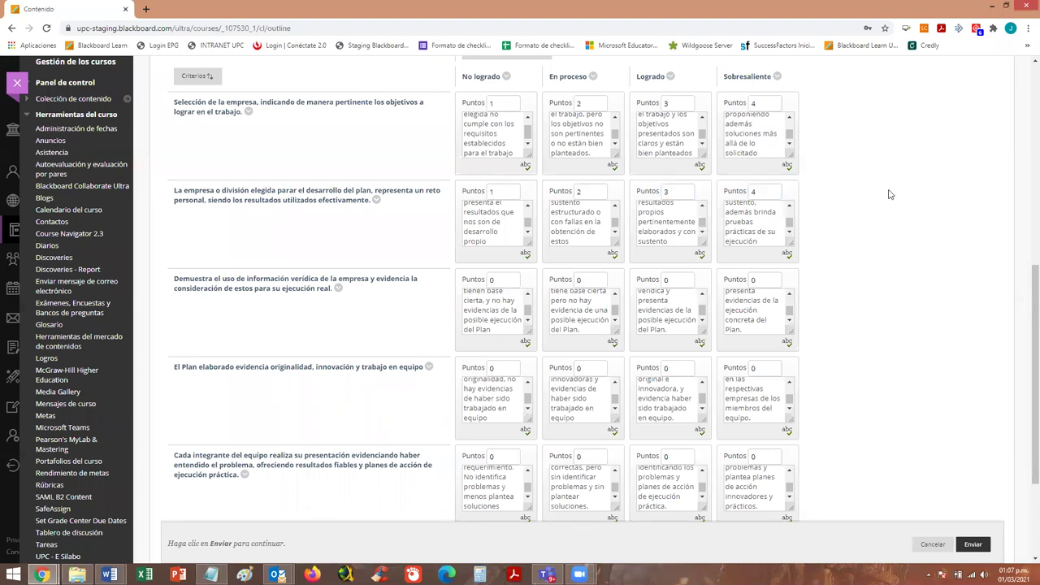
# Set the third criterion's points to 1 for No logrado, 2 for En proceso, 3 for Logrado and 4 for Sobresaliente.
pyautogui.click(508, 280)
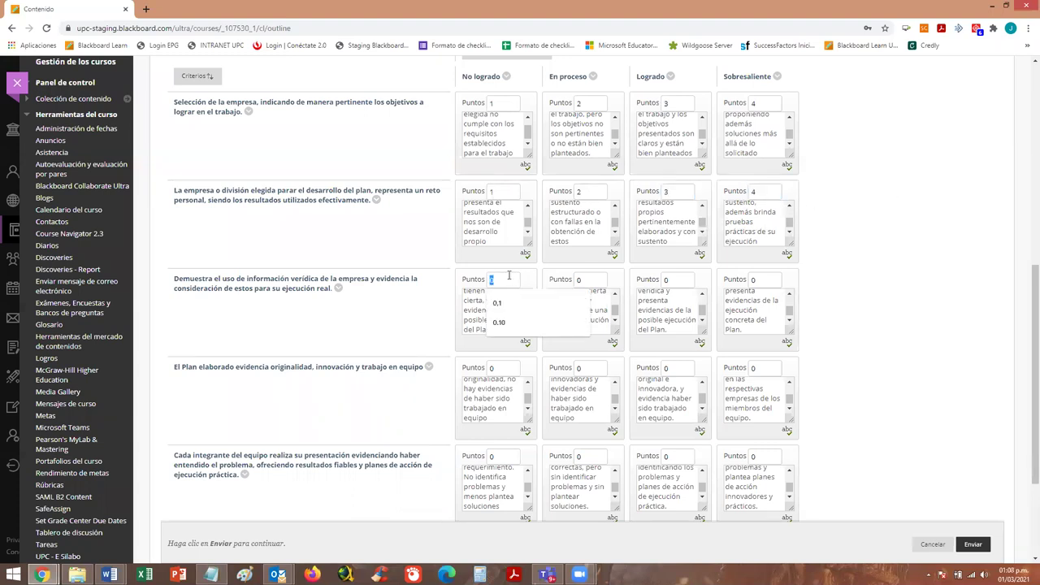
pyautogui.write('1')
pyautogui.click(578, 280)
pyautogui.write('2')
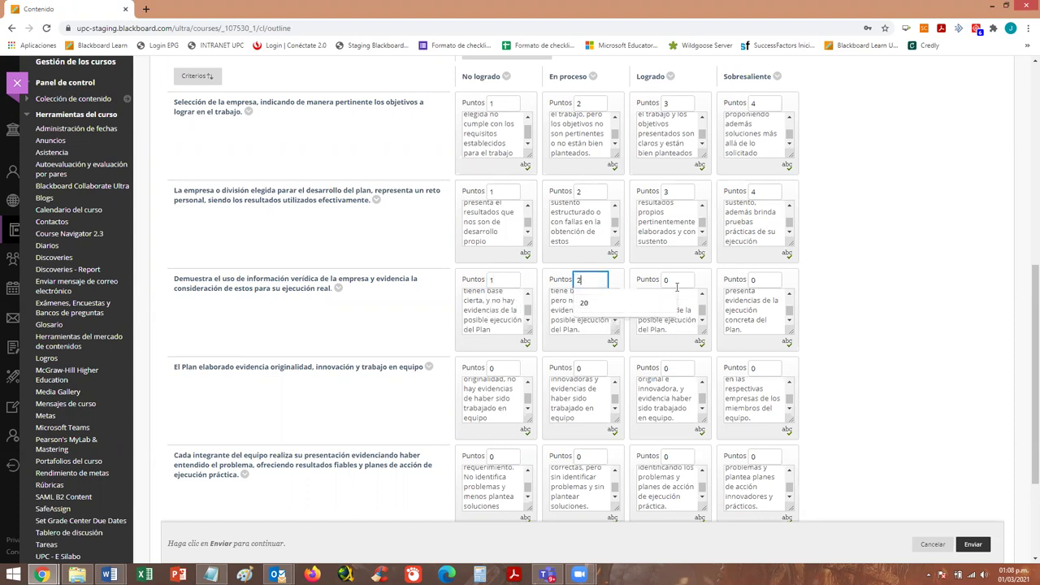
pyautogui.click(681, 280)
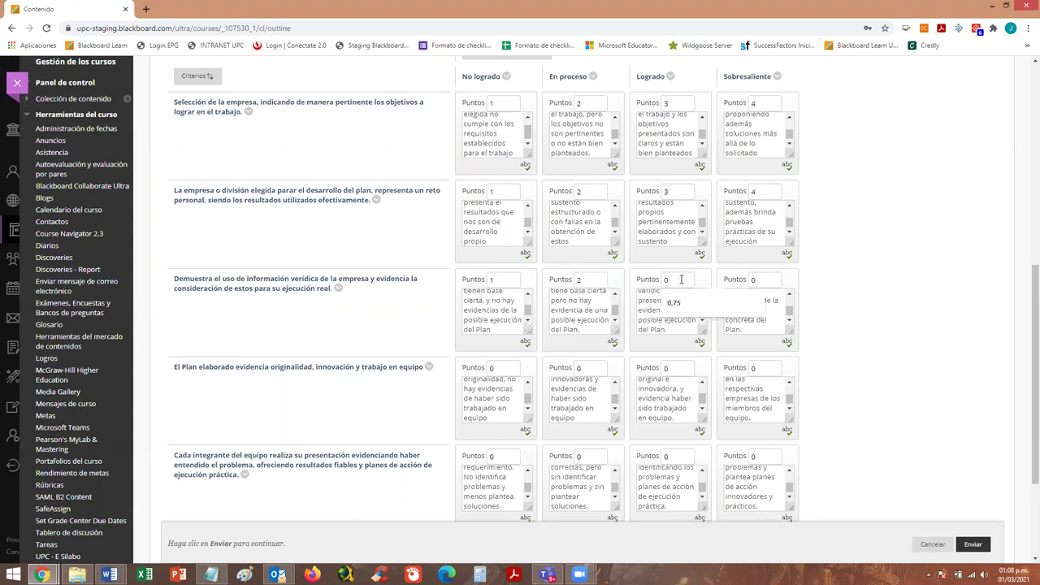
pyautogui.press('BackSpace')
pyautogui.write('3')
pyautogui.click(766, 280)
pyautogui.write('4')
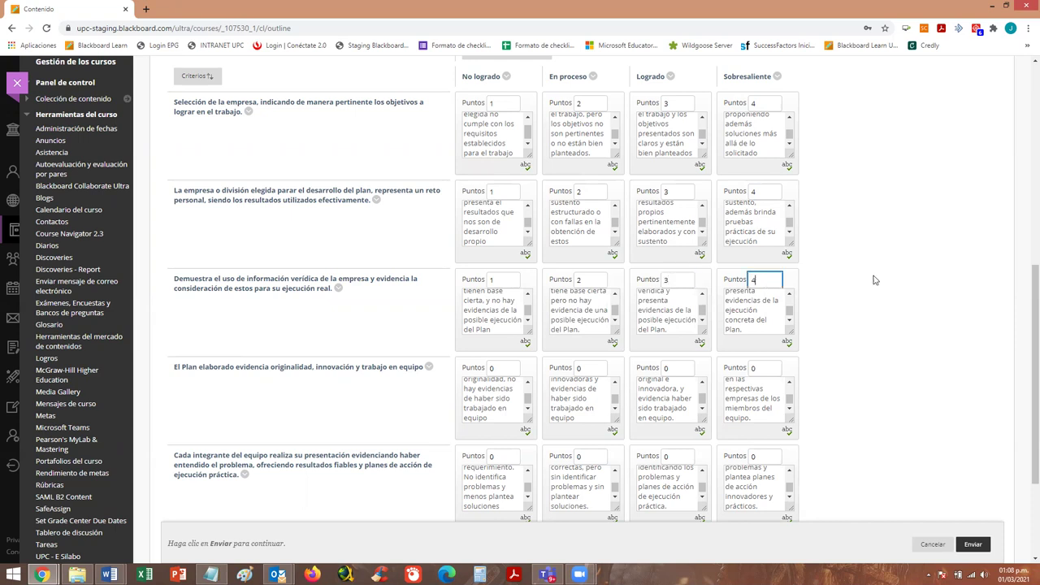
# Set the fourth criterion's points to 1 for No logrado, 2 for En proceso, 3 for Logrado and 4 for Sobresaliente.
pyautogui.write('1')
pyautogui.click(577, 370)
pyautogui.write('2')
pyautogui.click(666, 370)
pyautogui.write('3')
pyautogui.click(757, 370)
pyautogui.write('4')
# Set the fifth criterion's points to 1 for No logrado, 2 for En proceso, 3 for Logrado and 4 for Sobresaliente.
pyautogui.scroll(-2, 894, 357)
pyautogui.click(502, 295)
pyautogui.write('2')
pyautogui.click(664, 294)
pyautogui.click(753, 294)
pyautogui.click(884, 285)
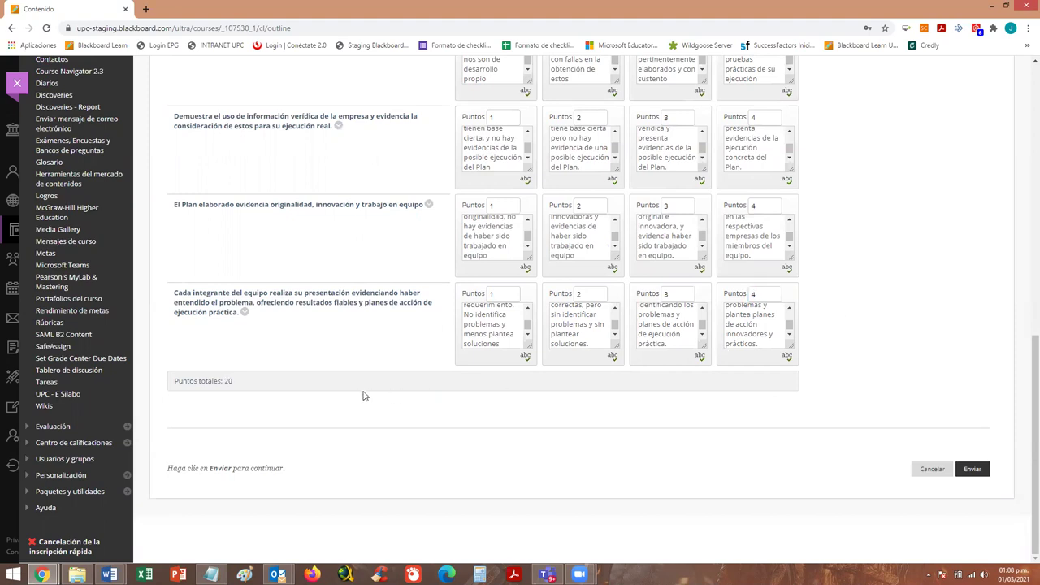
# Check the rubric's total points and its completed grid, and submit the rubric.
pyautogui.moveTo(175, 381); pyautogui.dragTo(256, 408)
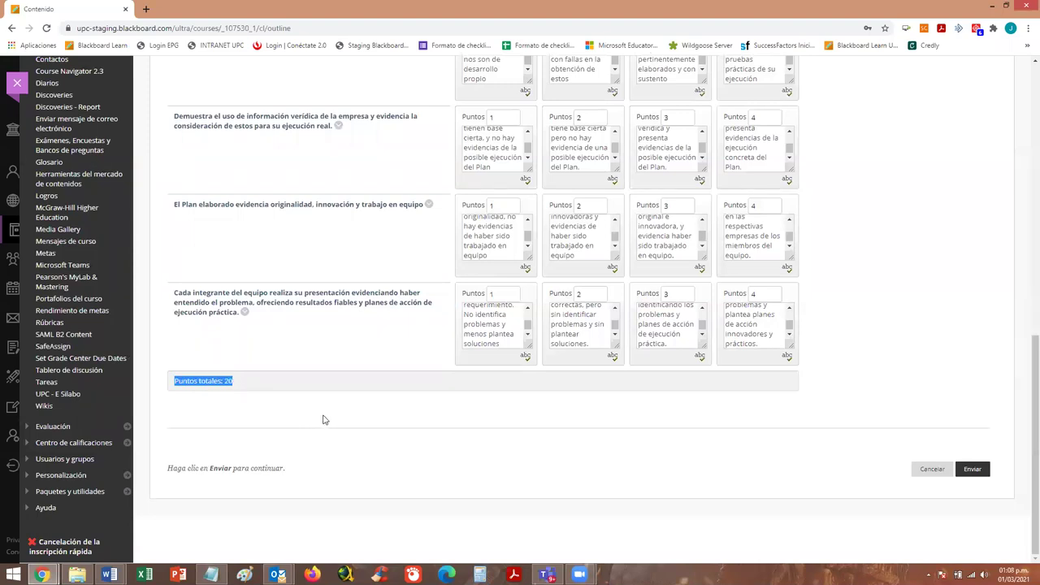
pyautogui.click(934, 302)
pyautogui.scroll(5, 933, 302)
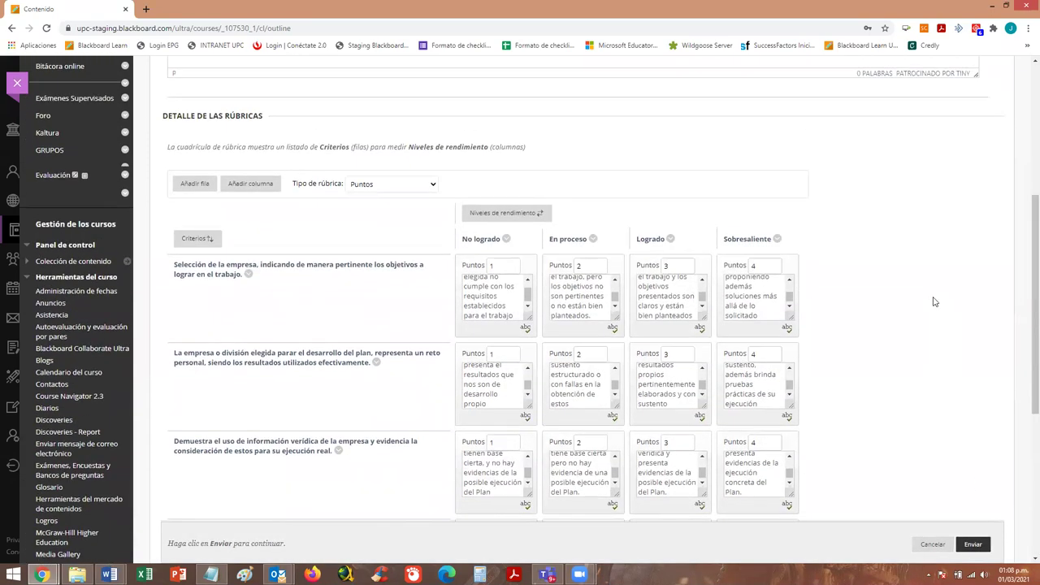
pyautogui.scroll(2, 934, 301)
pyautogui.scroll(-5, 933, 302)
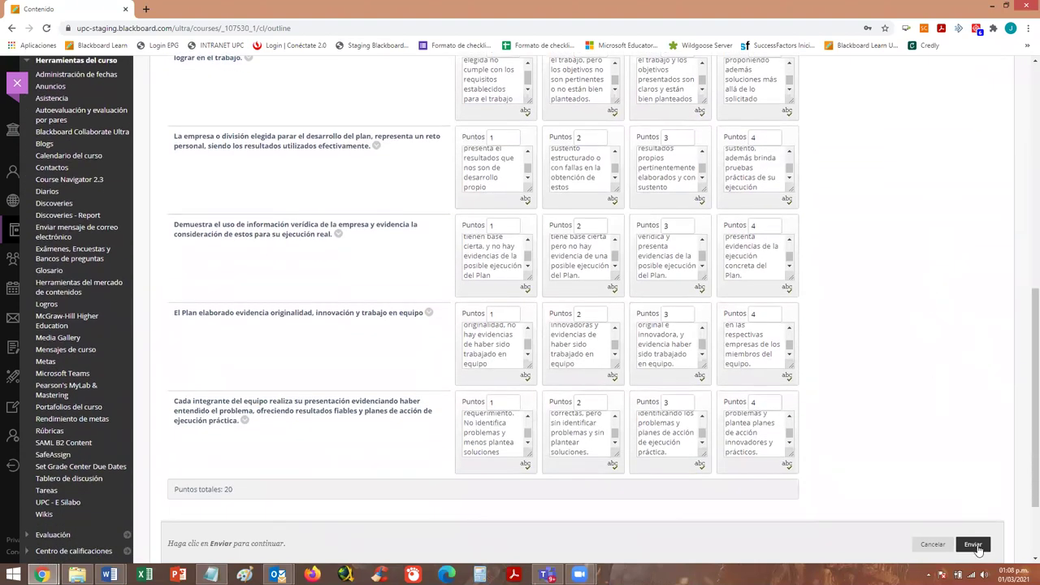
pyautogui.click(976, 547)
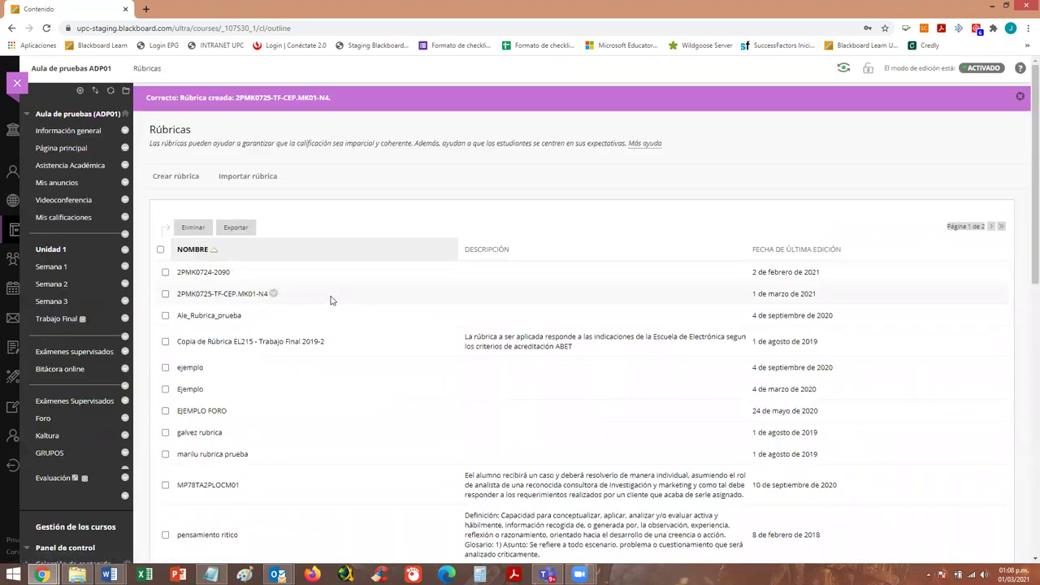
# Locate the rubric 2PMK0725-TF-CEP.MK01-N4 in the course's list of rubrics and look over the list.
pyautogui.moveTo(181, 295); pyautogui.dragTo(269, 294)
pyautogui.scroll(-6, 426, 287)
pyautogui.scroll(6, 366, 295)
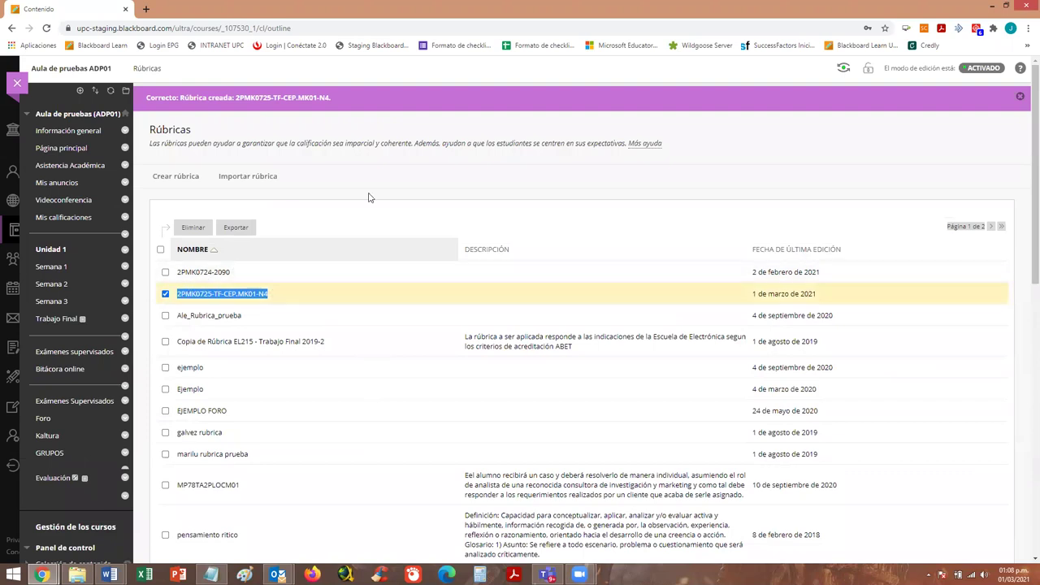
pyautogui.click(164, 293)
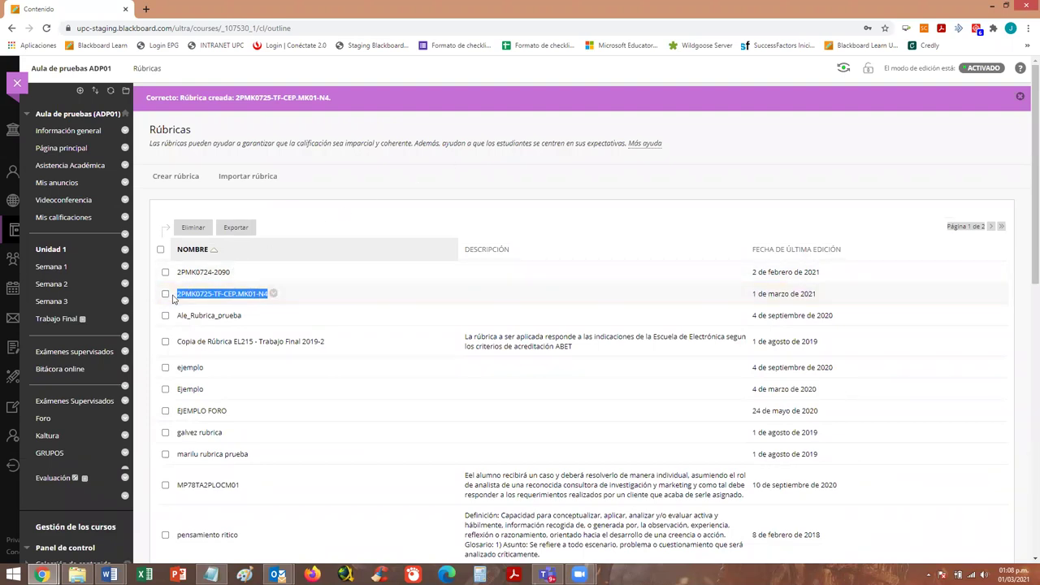
pyautogui.click(473, 171)
pyautogui.scroll(-1, 471, 169)
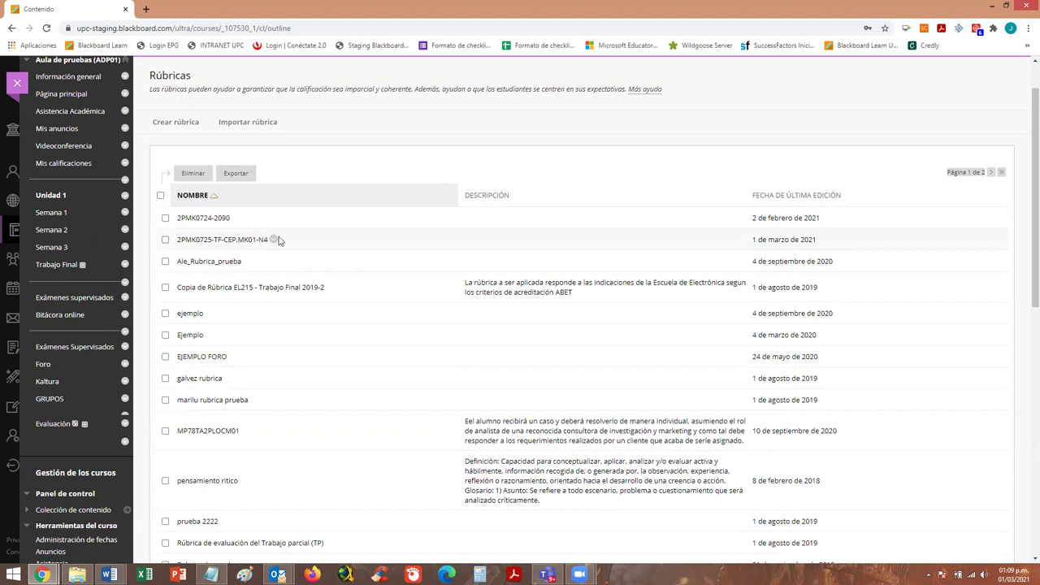
# Open the rubric 2PMK0725-TF-CEP.MK01-N4 for editing, review its points and descriptions, and submit it without edits.
pyautogui.click(274, 241)
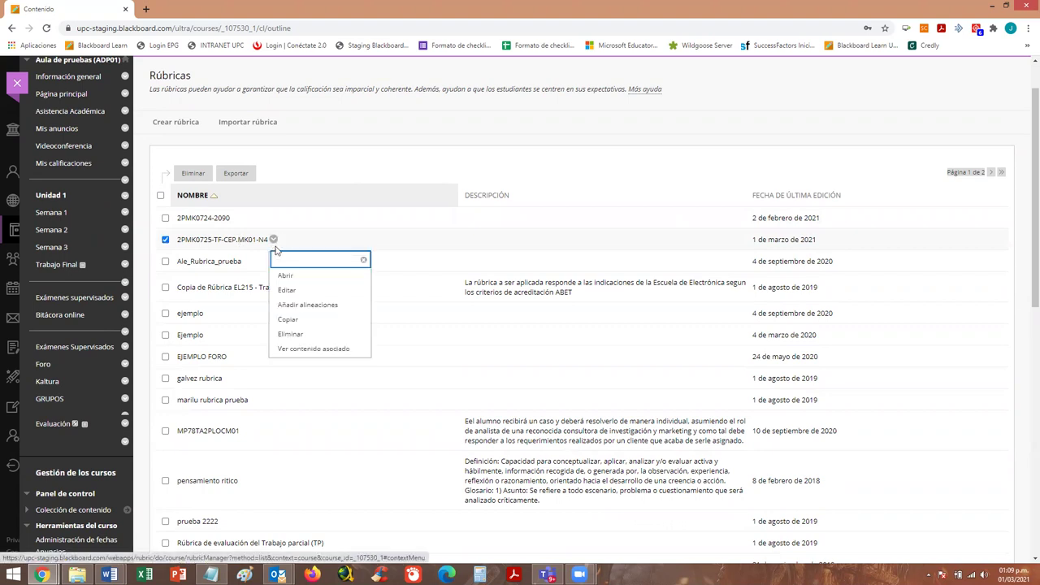
pyautogui.click(287, 290)
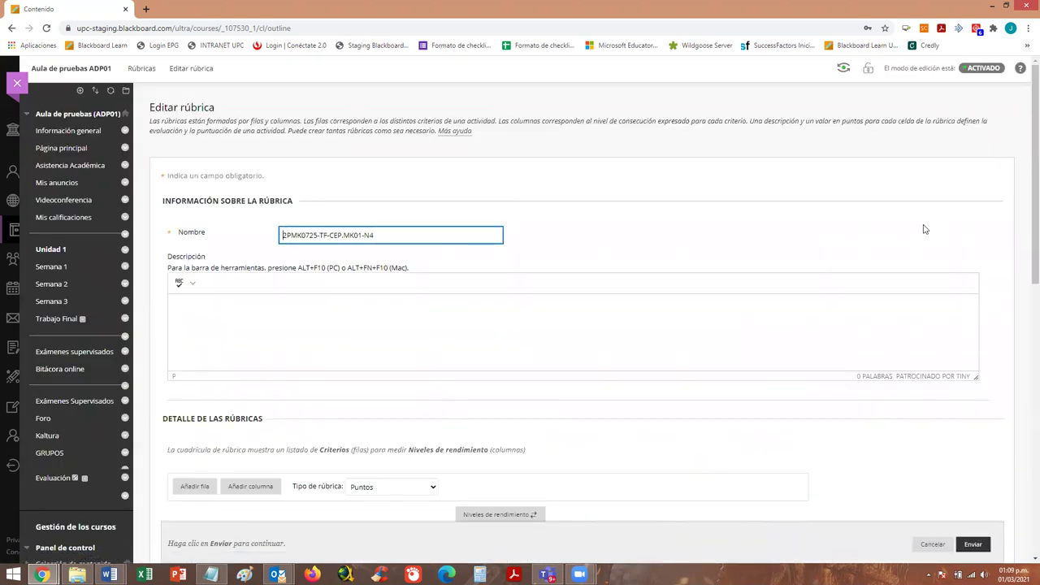
pyautogui.scroll(-6, 923, 229)
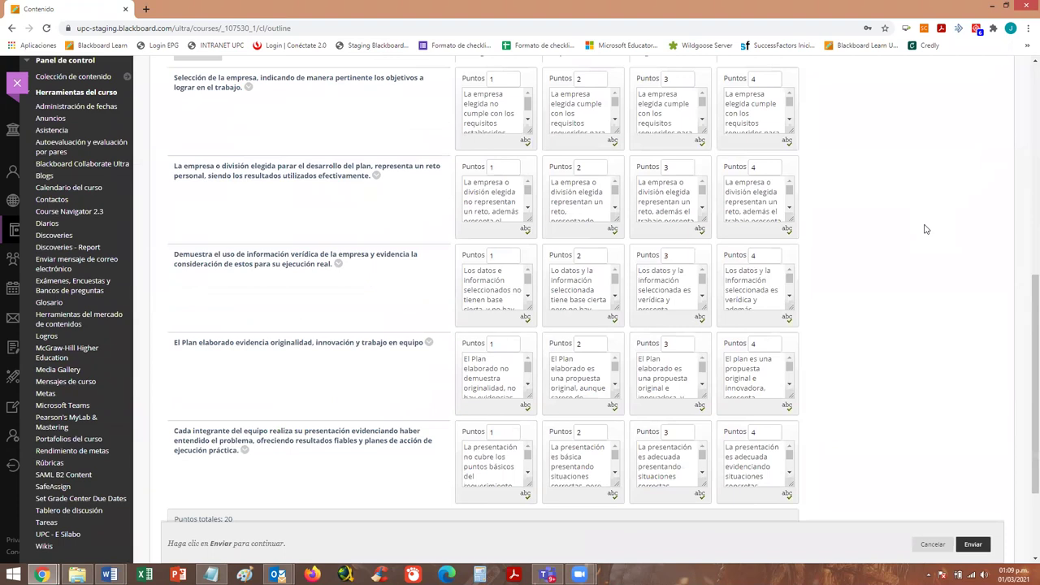
pyautogui.scroll(-2, 923, 229)
pyautogui.scroll(3, 923, 229)
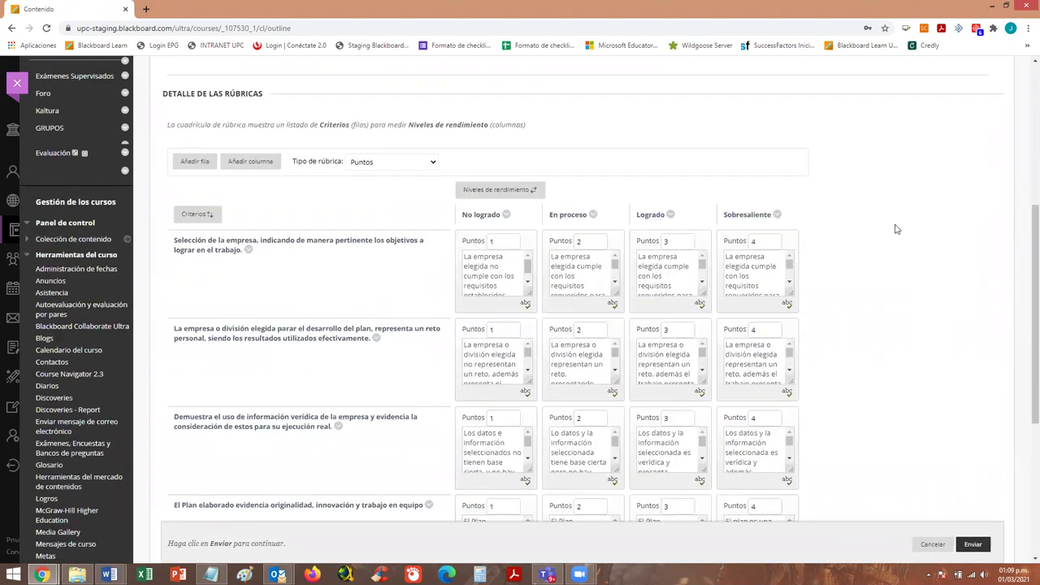
pyautogui.scroll(-1, 889, 220)
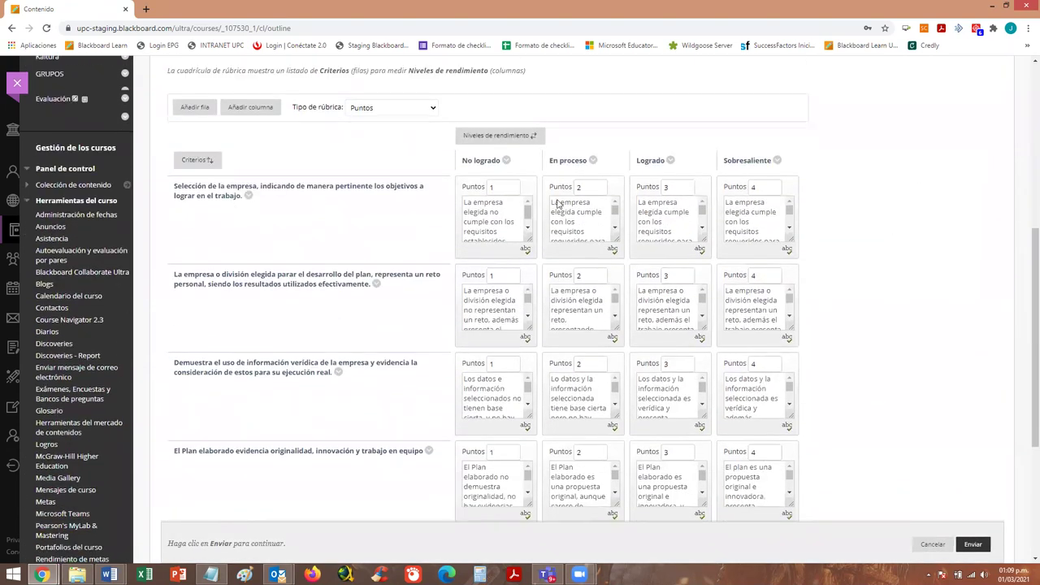
pyautogui.scroll(-2, 666, 309)
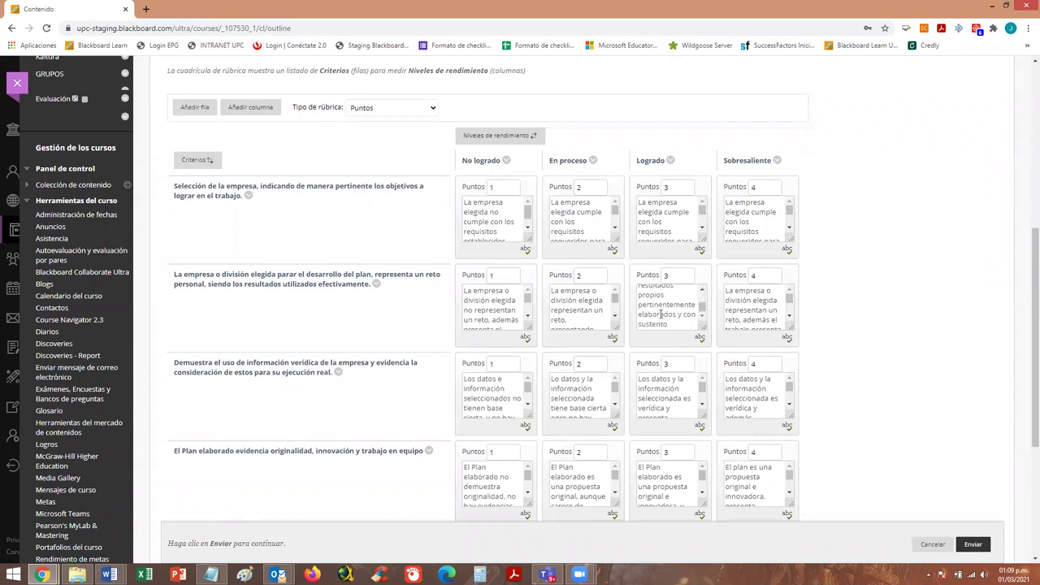
pyautogui.scroll(-2, 889, 290)
pyautogui.scroll(-1, 810, 245)
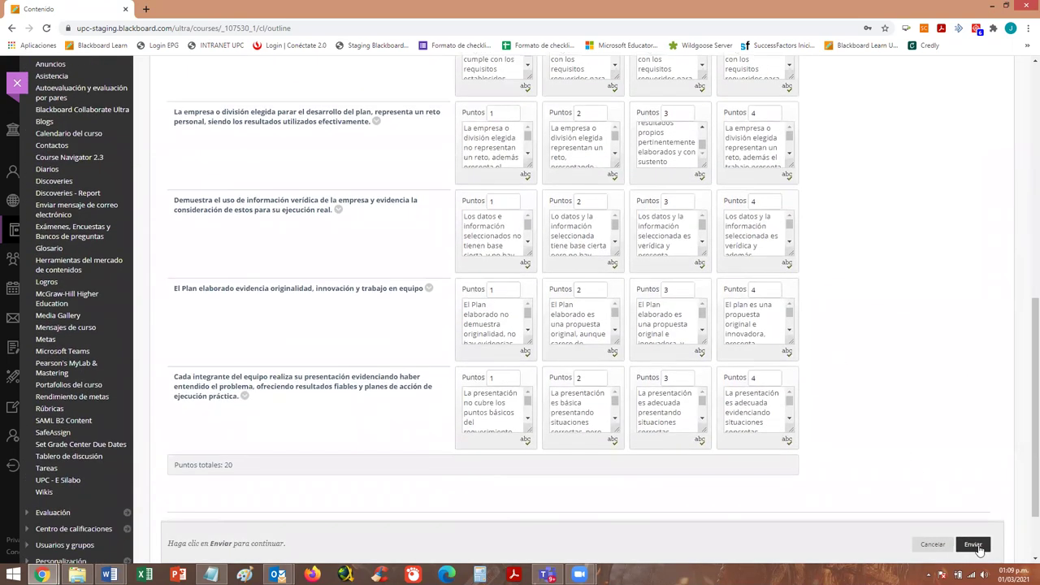
pyautogui.click(978, 550)
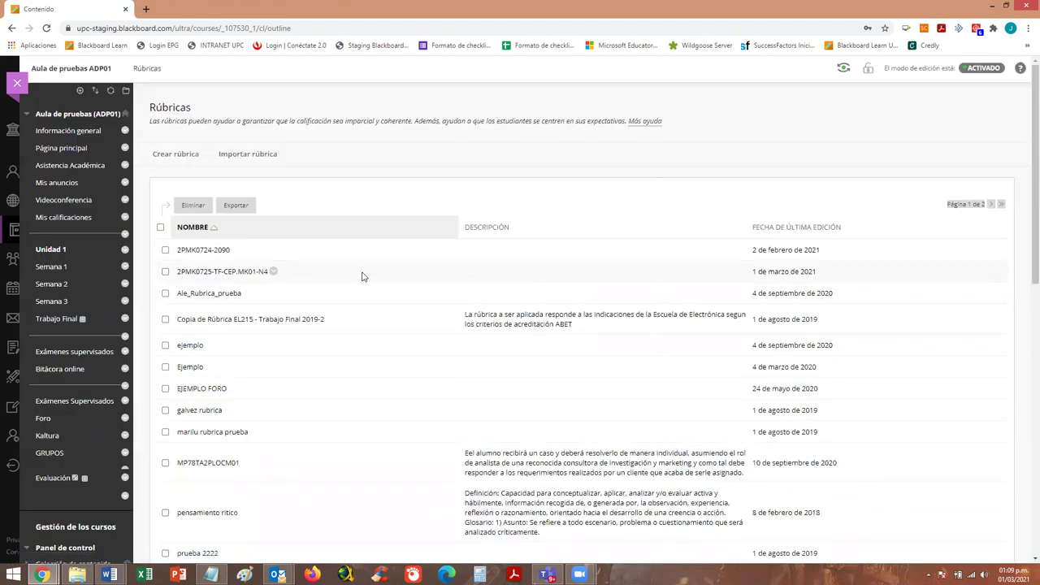
# Switch to the Word rubric, look over its criteria and scores, and return to the Blackboard rubrics list.
pyautogui.moveTo(175, 271); pyautogui.dragTo(252, 270)
pyautogui.click(109, 575)
pyautogui.click(104, 548)
pyautogui.scroll(-5, 650, 317)
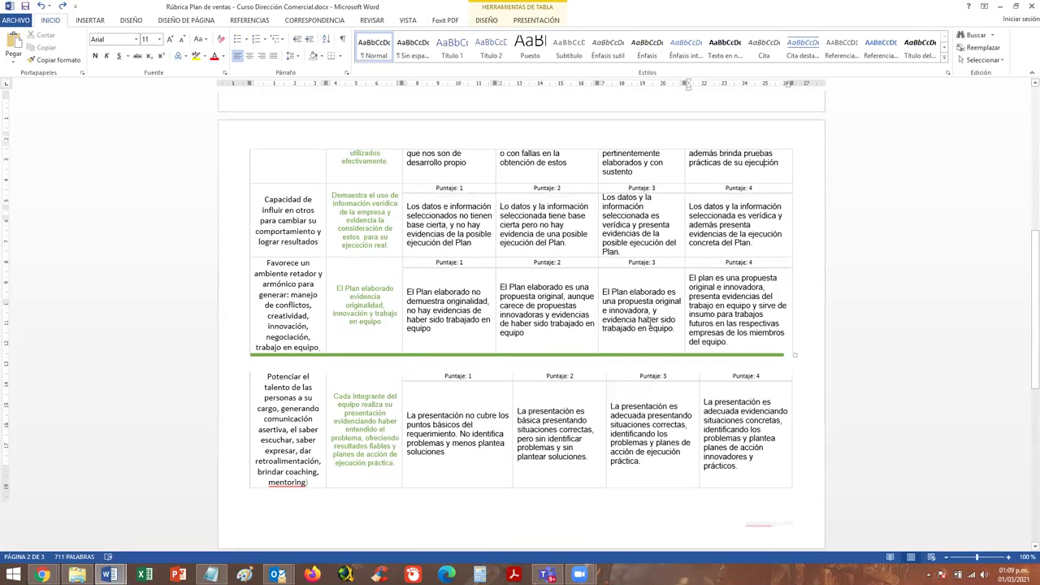
pyautogui.scroll(1, 650, 317)
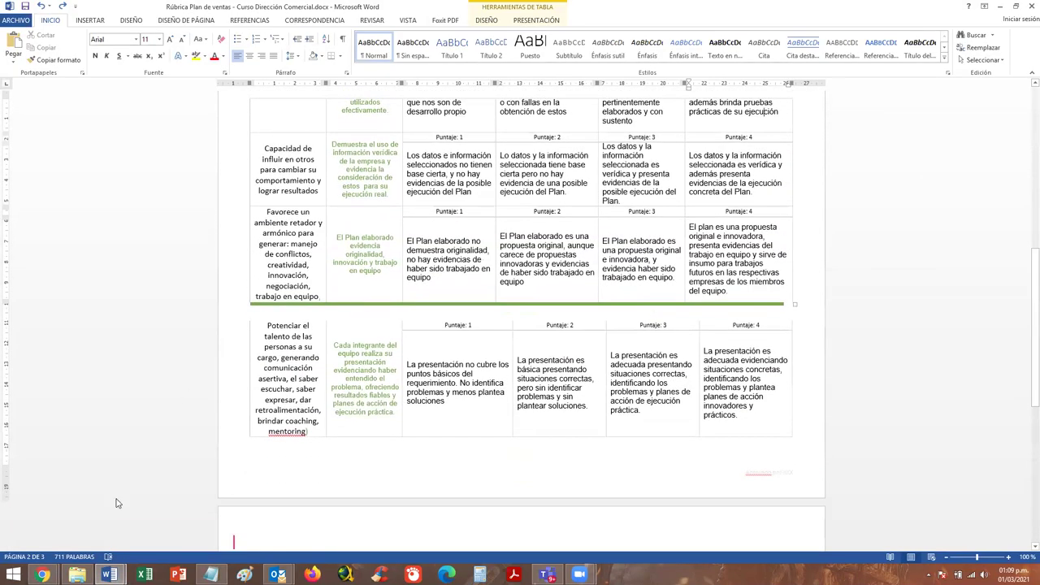
pyautogui.click(43, 574)
pyautogui.click(67, 516)
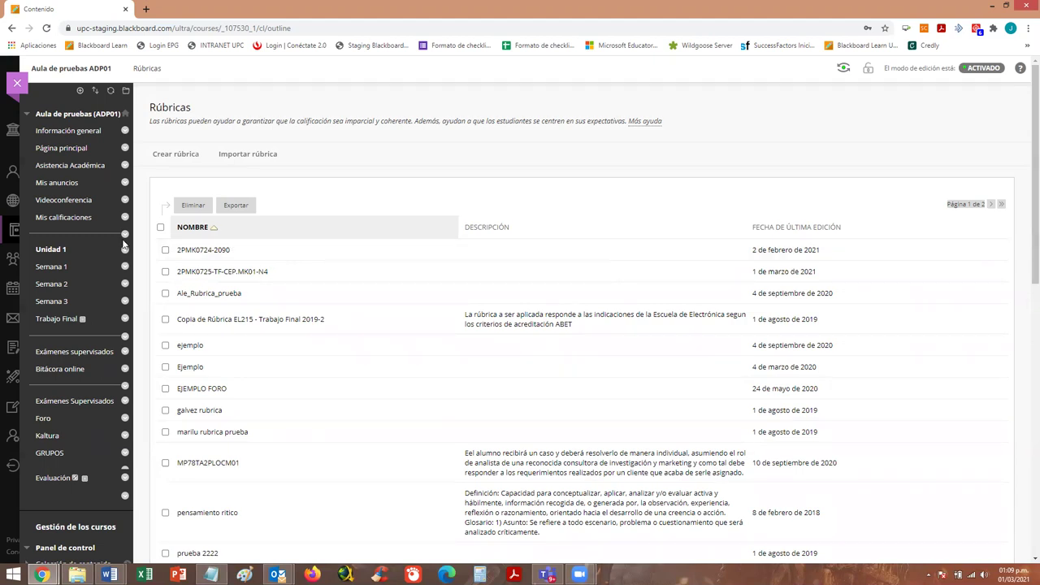
# Start a new Actividad assessment in the course's Trabajo Final content area.
pyautogui.click(65, 323)
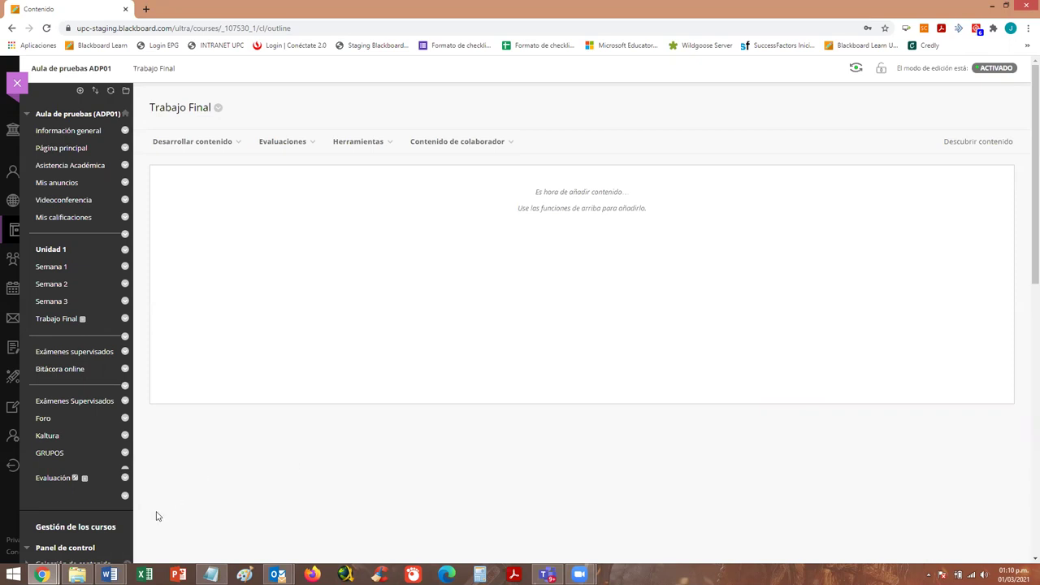
pyautogui.moveTo(108, 574)
pyautogui.click(189, 512)
pyautogui.click(569, 282)
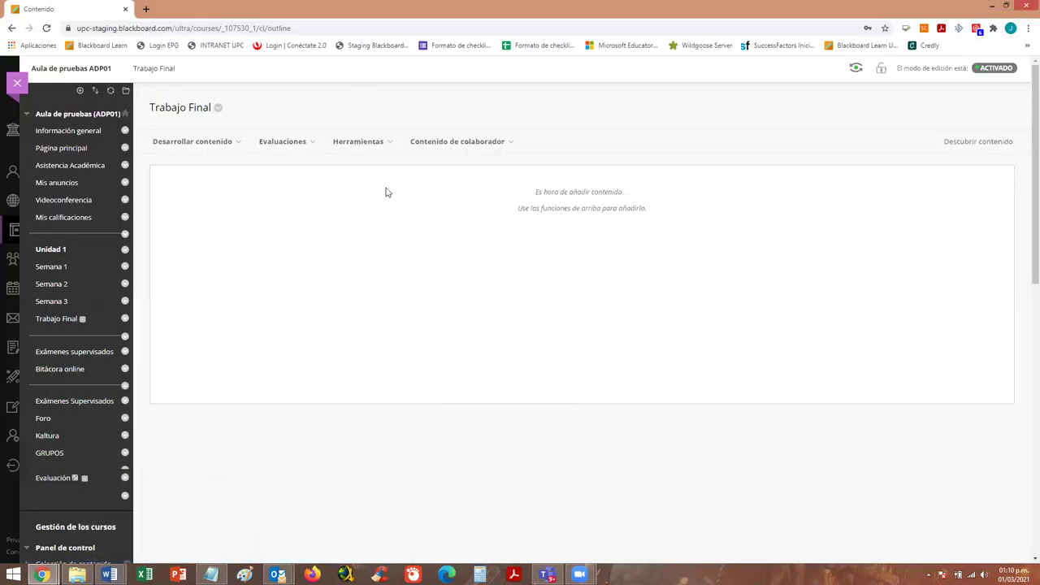
pyautogui.click(202, 145)
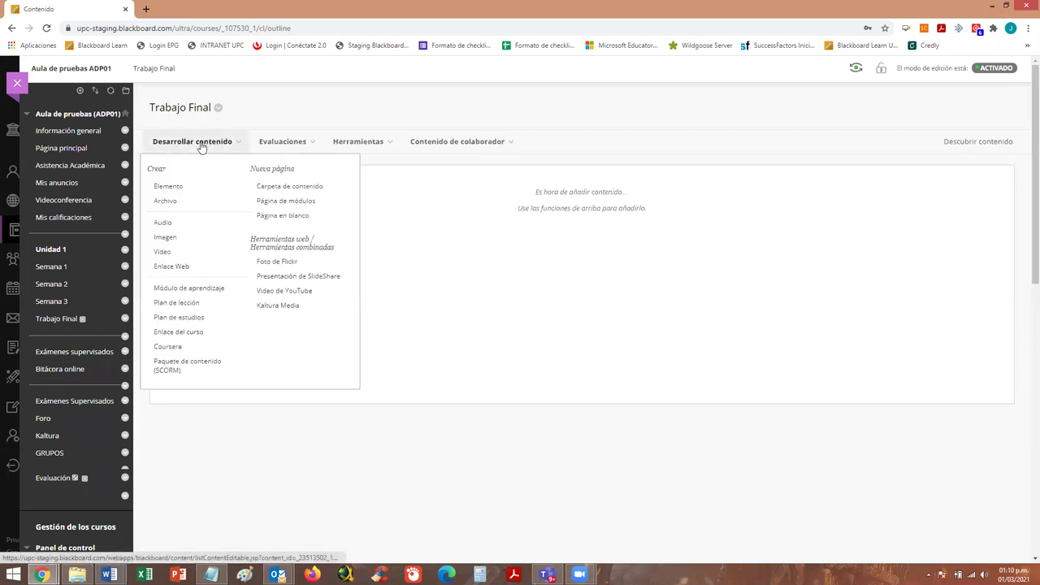
pyautogui.click(281, 145)
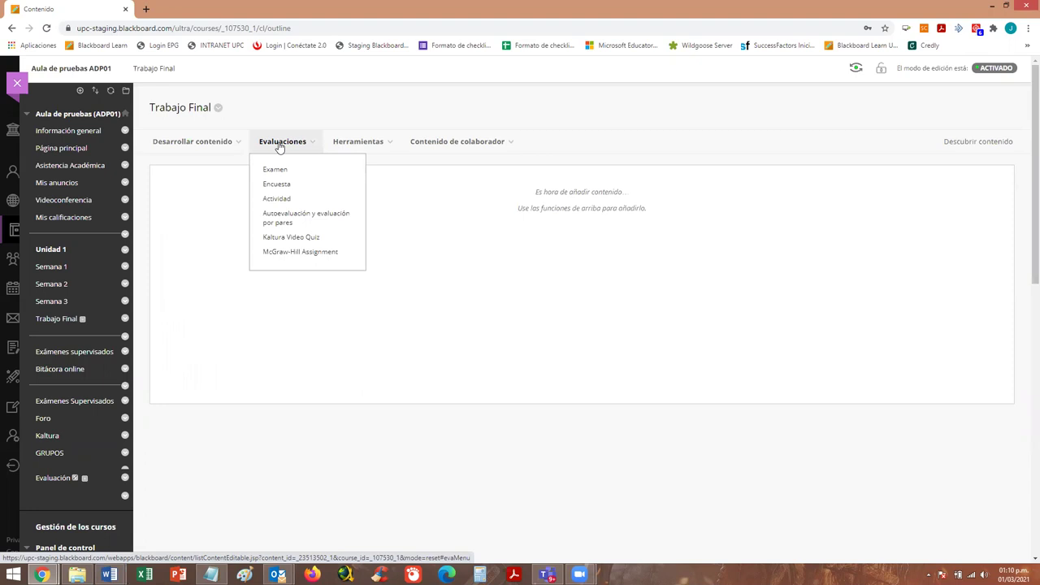
pyautogui.click(278, 200)
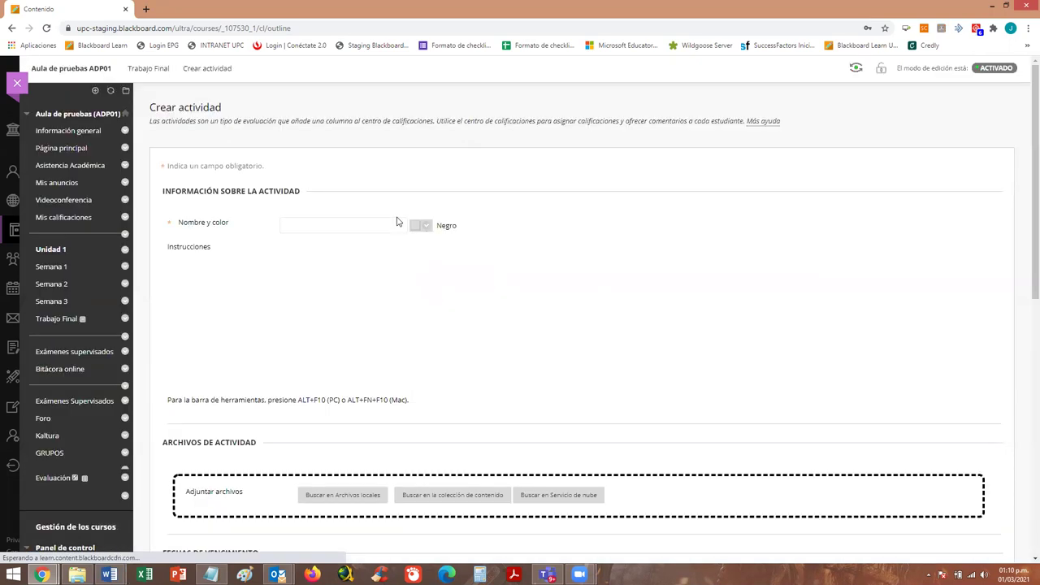
# Name the new activity "Trabajo Final (TF)".
pyautogui.click(325, 225)
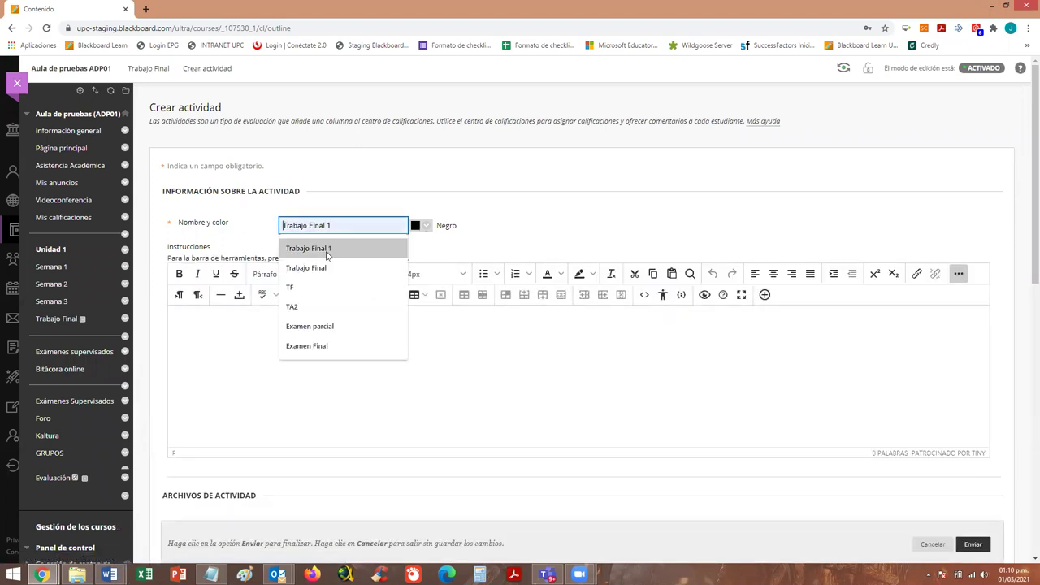
pyautogui.click(320, 267)
pyautogui.click(343, 225)
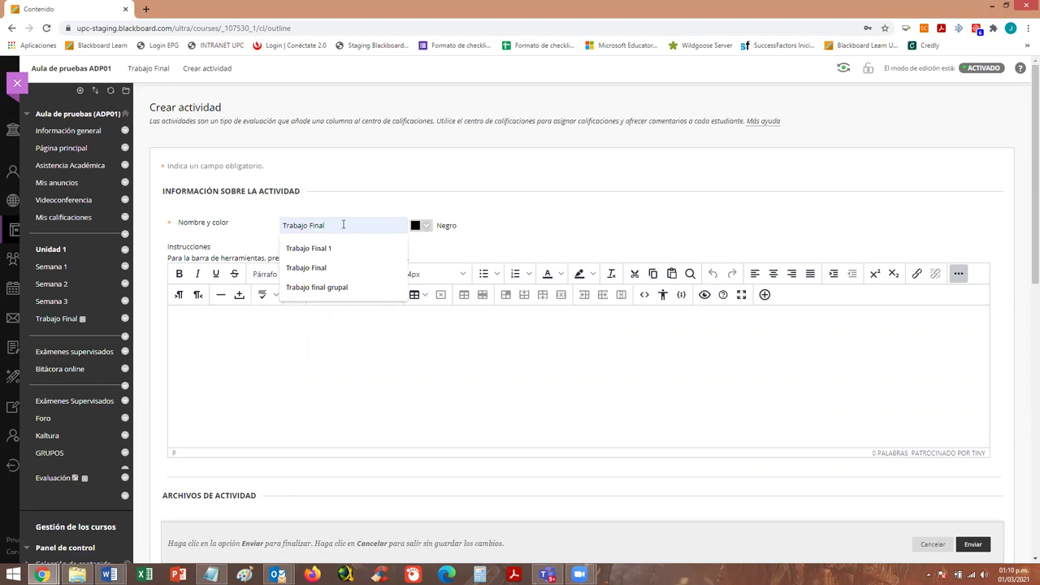
pyautogui.write('(TF)')
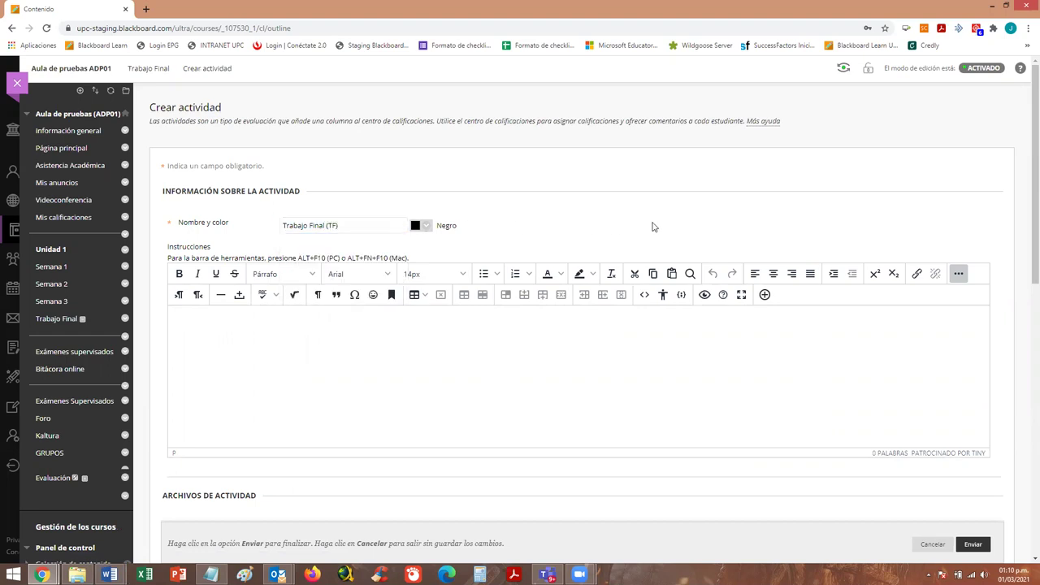
pyautogui.moveTo(357, 223); pyautogui.dragTo(270, 227)
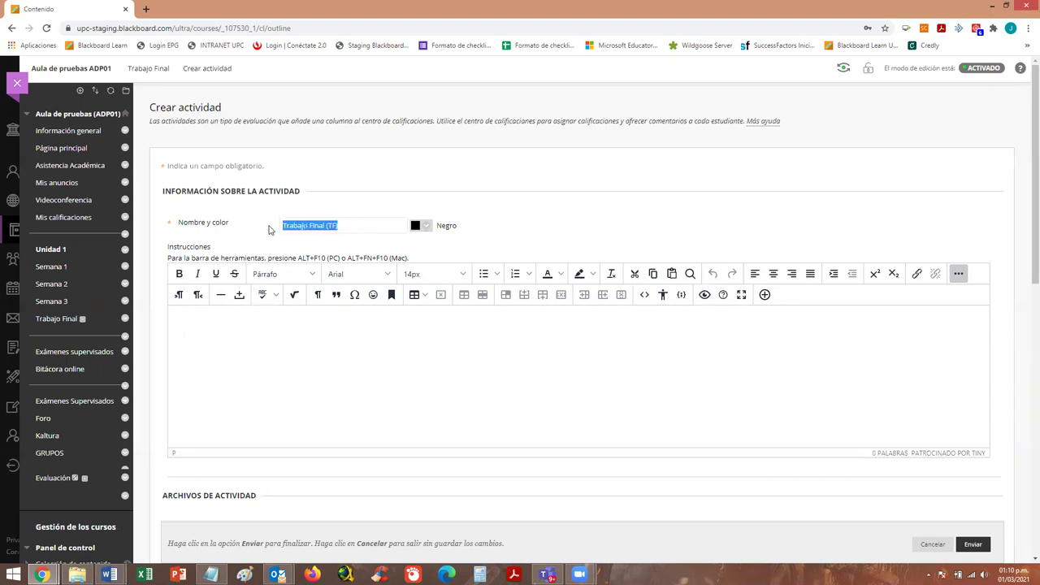
pyautogui.click(561, 211)
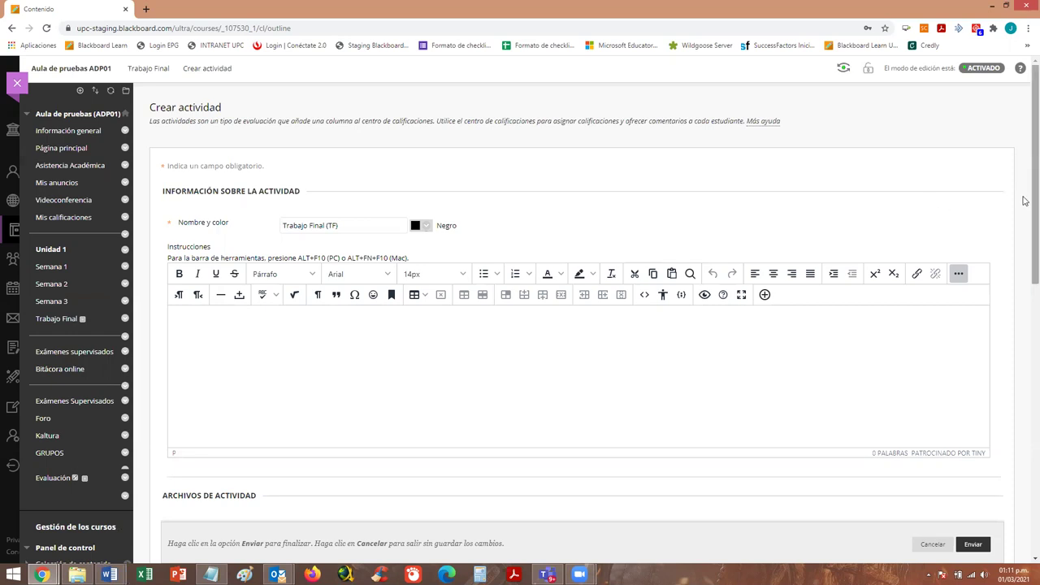
# Start adding an existing rubric to the activity's Calificación section.
pyautogui.scroll(-2, 1024, 187)
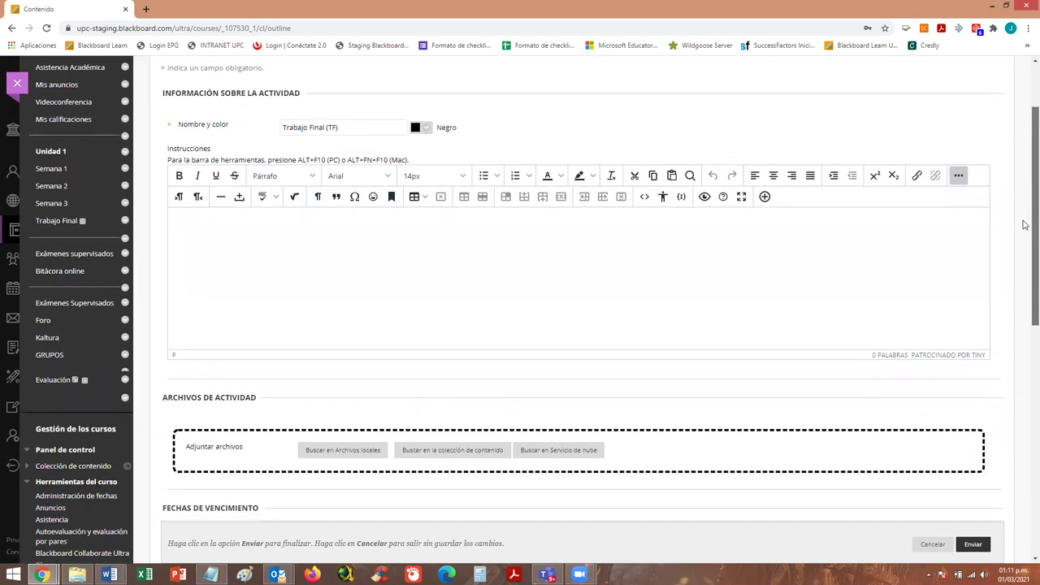
pyautogui.scroll(1, 1024, 224)
pyautogui.scroll(-6, 1023, 325)
pyautogui.scroll(-3, 1024, 360)
pyautogui.scroll(-2, 850, 196)
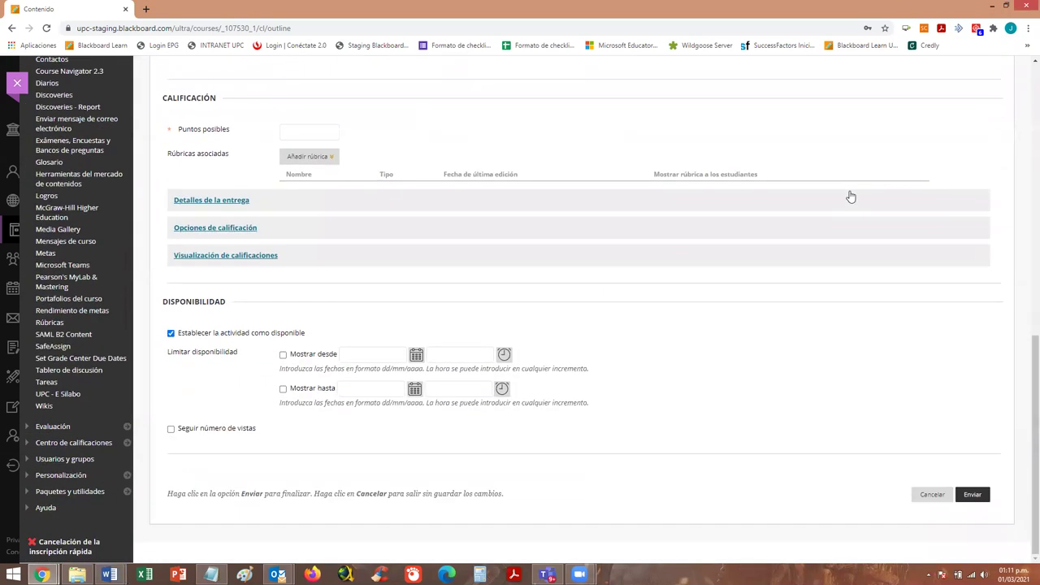
pyautogui.scroll(2, 703, 258)
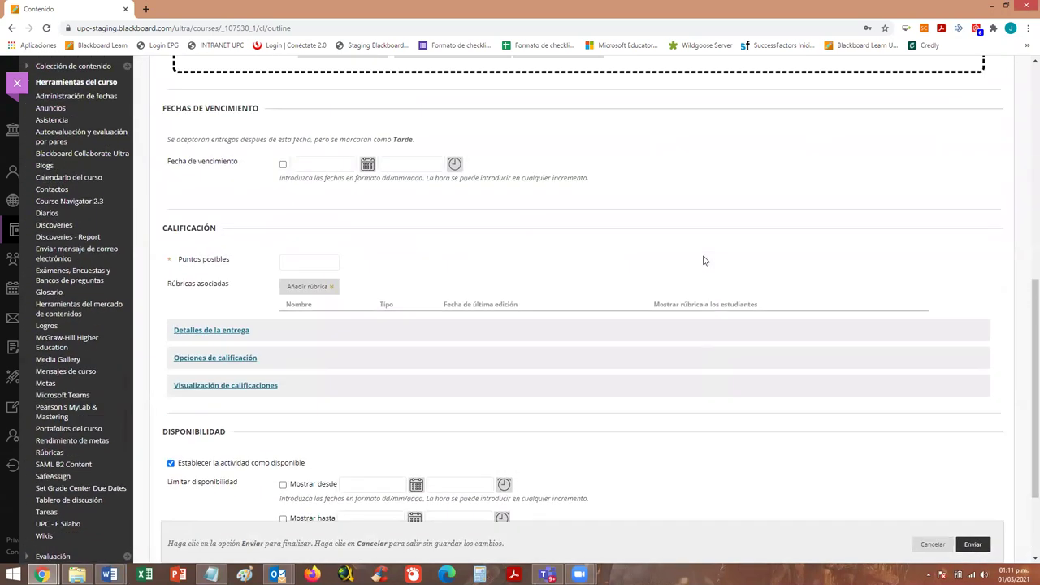
pyautogui.scroll(1, 704, 260)
pyautogui.scroll(-2, 704, 259)
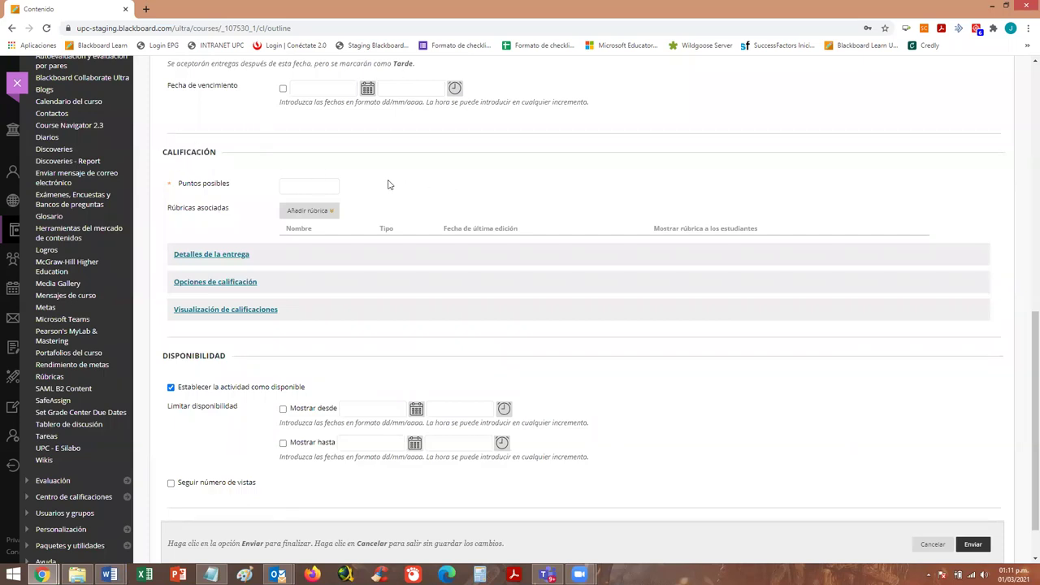
pyautogui.click(305, 213)
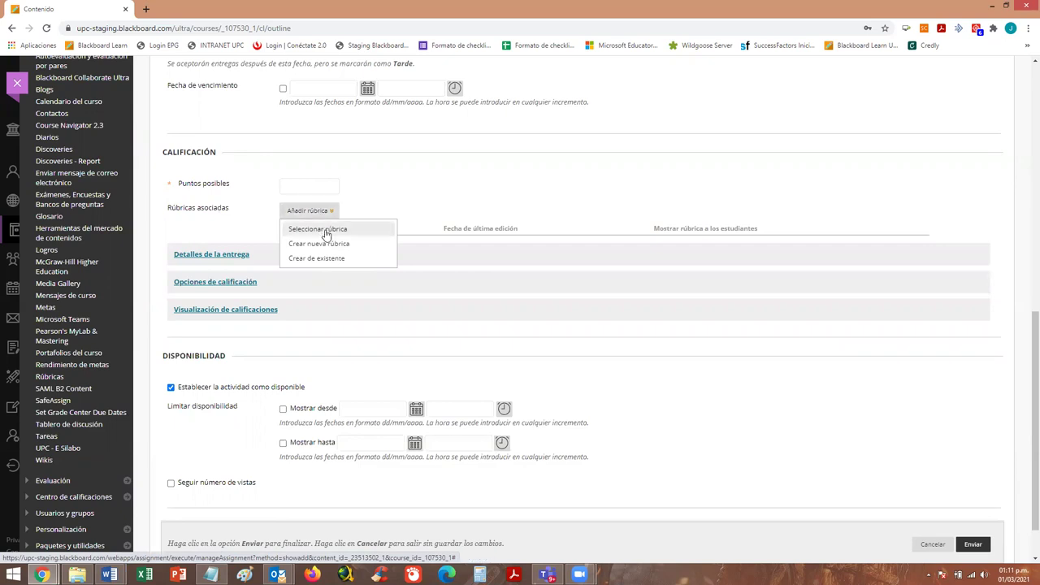
pyautogui.click(324, 230)
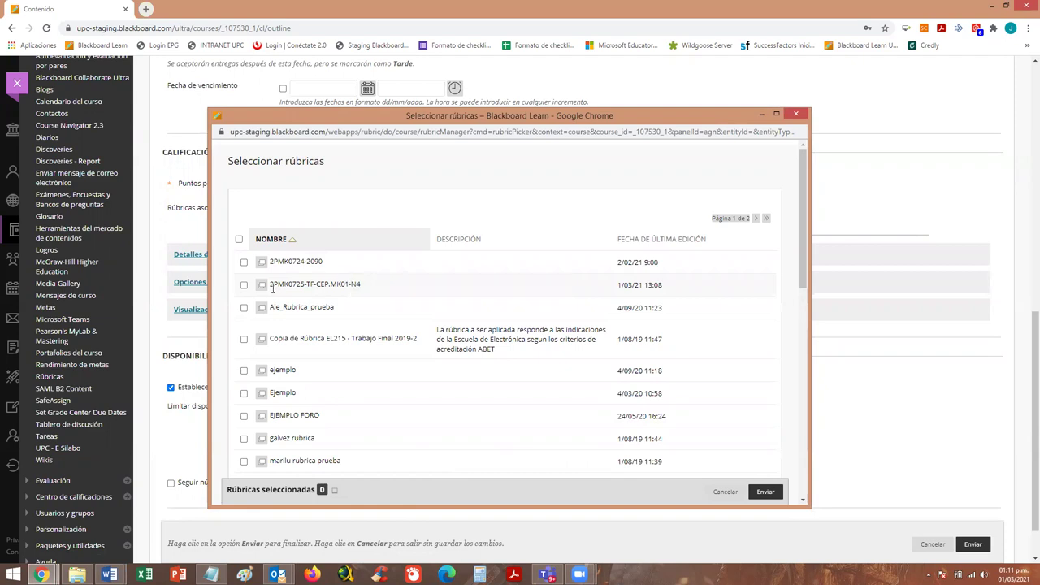
# Associate the rubric 2PMK0725-TF-CEP.MK01-N4 with the activity and accept its maximum score as the possible points.
pyautogui.moveTo(271, 284); pyautogui.dragTo(361, 286)
pyautogui.click(243, 284)
pyautogui.click(245, 286)
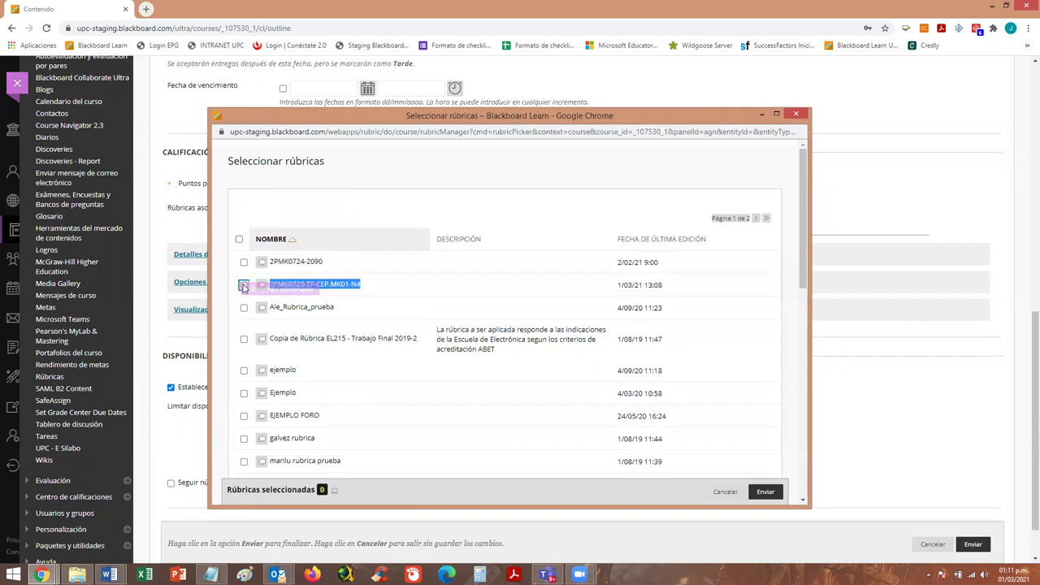
pyautogui.click(243, 286)
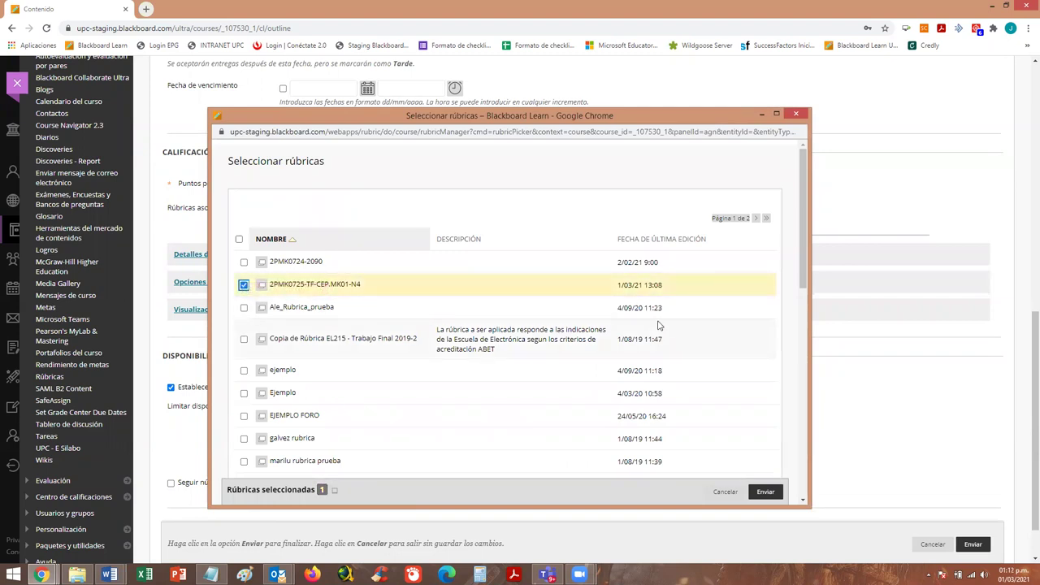
pyautogui.click(768, 493)
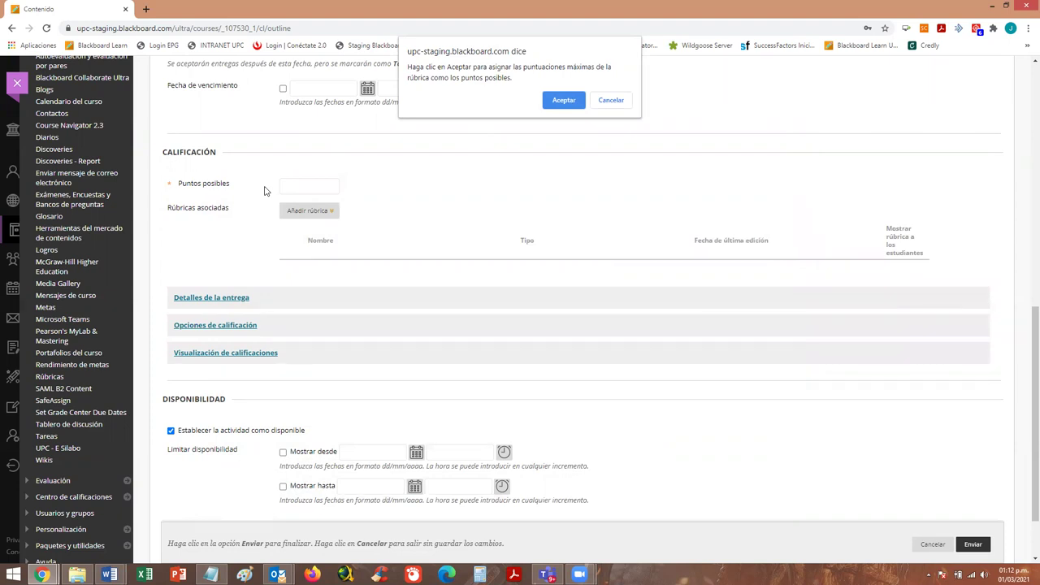
pyautogui.click(563, 101)
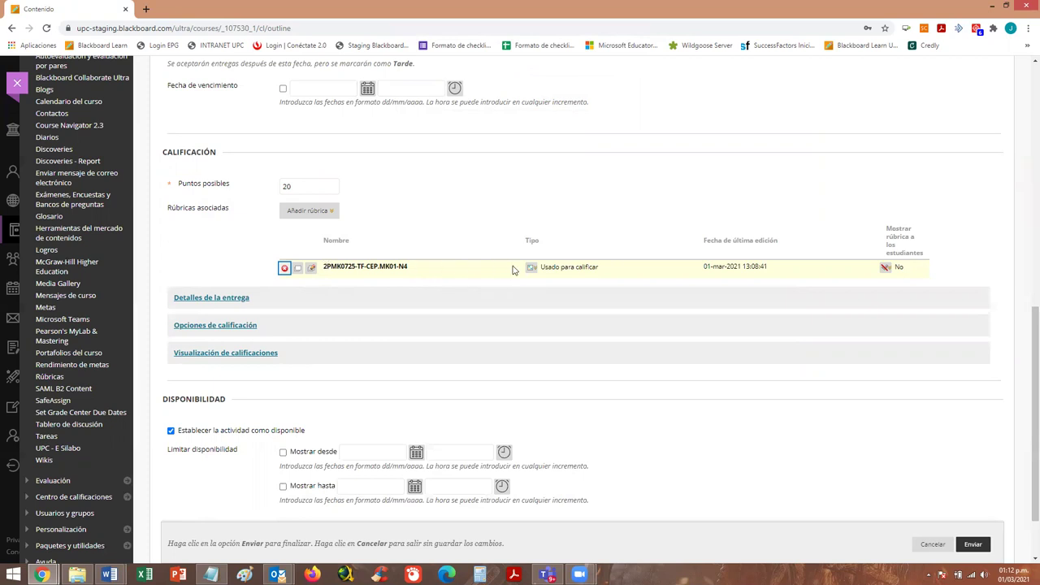
# View the associated rubric at full size, check its name, levels and criteria, and close the view.
pyautogui.click(885, 268)
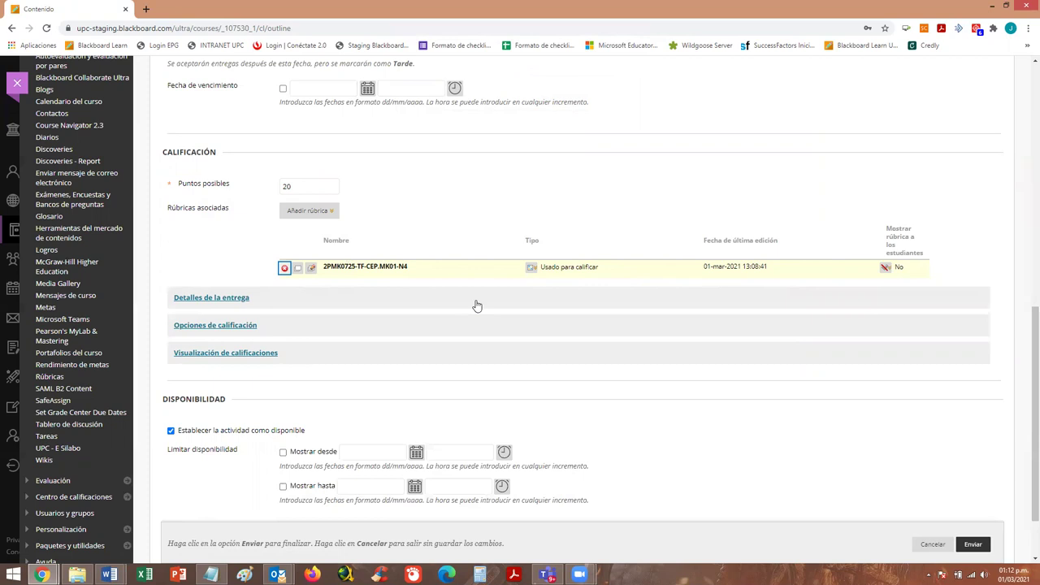
pyautogui.click(284, 271)
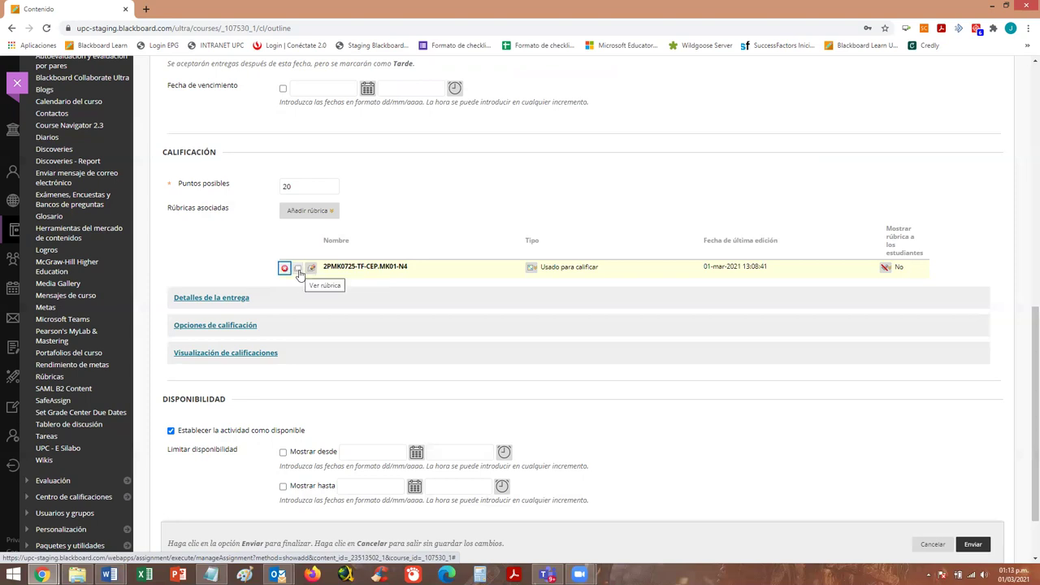
pyautogui.click(298, 269)
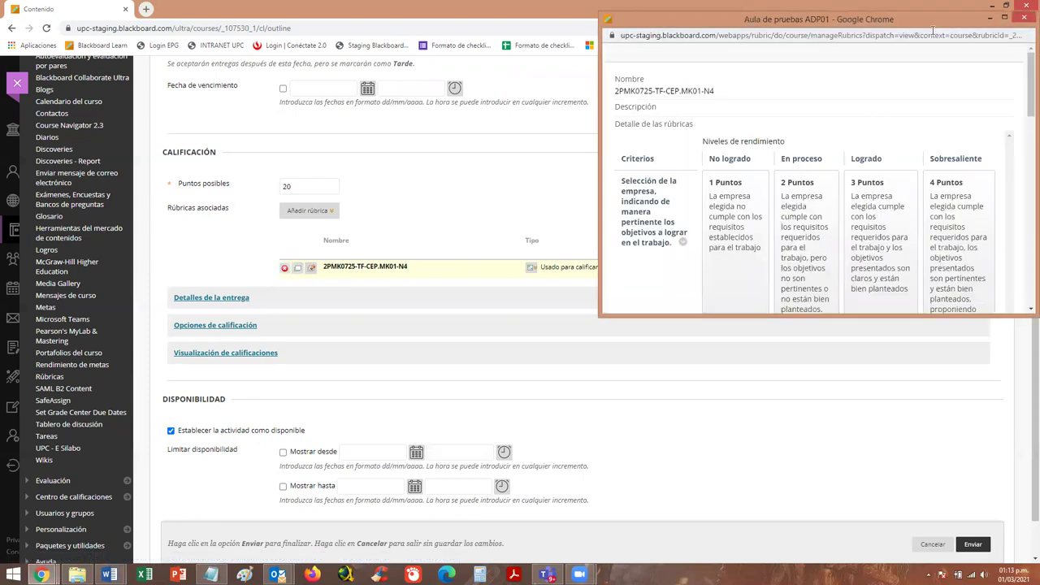
pyautogui.click(1005, 18)
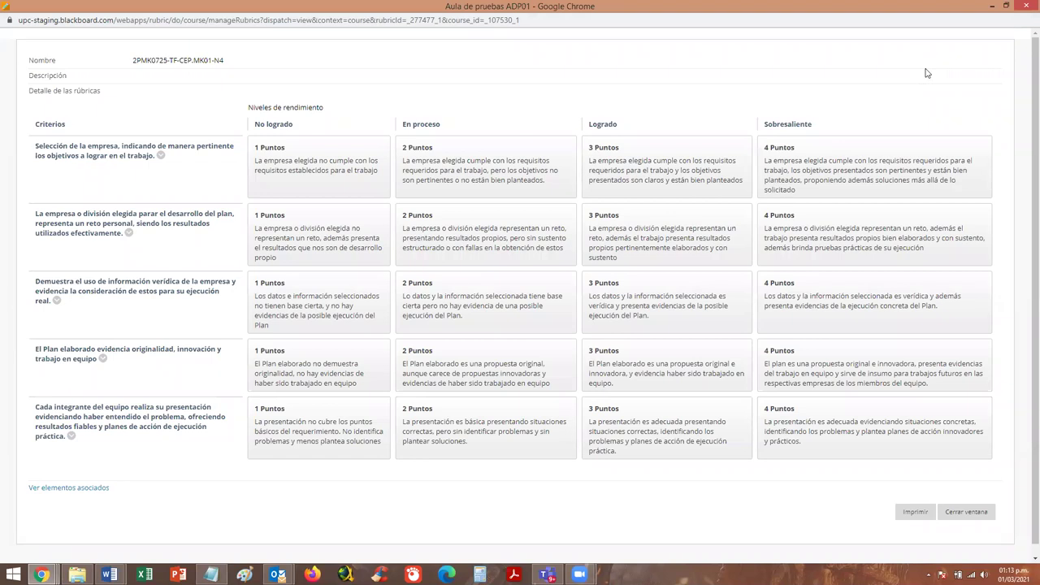
pyautogui.moveTo(135, 60); pyautogui.dragTo(298, 61)
pyautogui.click(275, 70)
pyautogui.click(1006, 6)
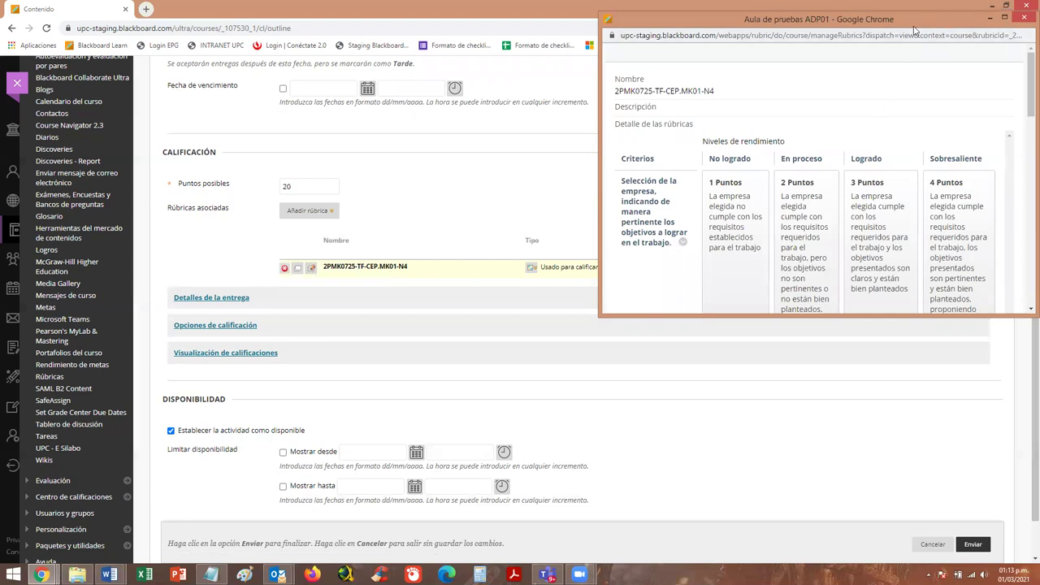
pyautogui.moveTo(915, 32); pyautogui.dragTo(834, 58)
pyautogui.click(949, 51)
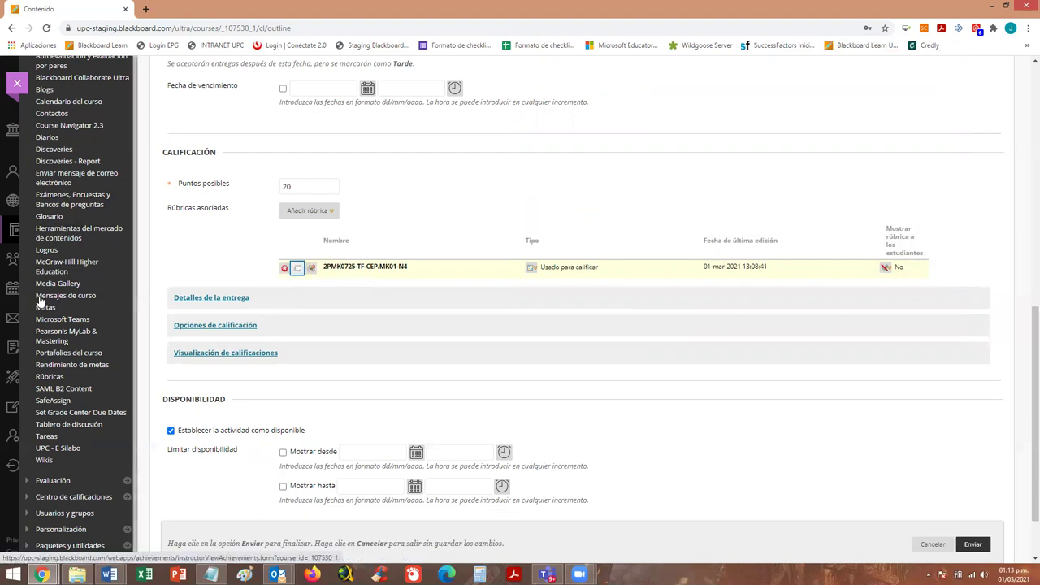
# Look over the activity form's remaining settings and submit it to create the activity.
pyautogui.scroll(-3, 51, 256)
pyautogui.scroll(4, 48, 325)
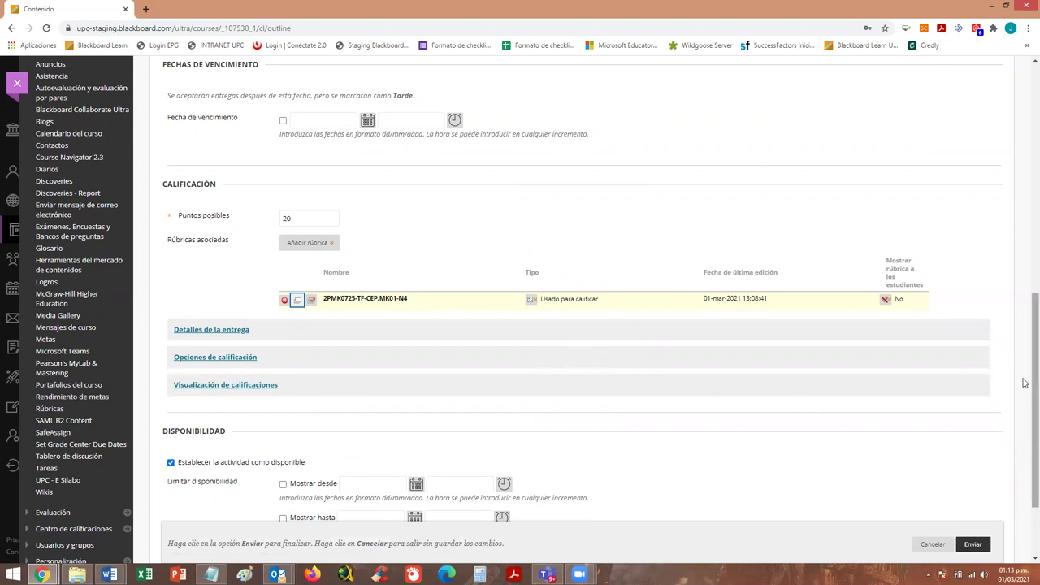
pyautogui.scroll(-3, 1023, 383)
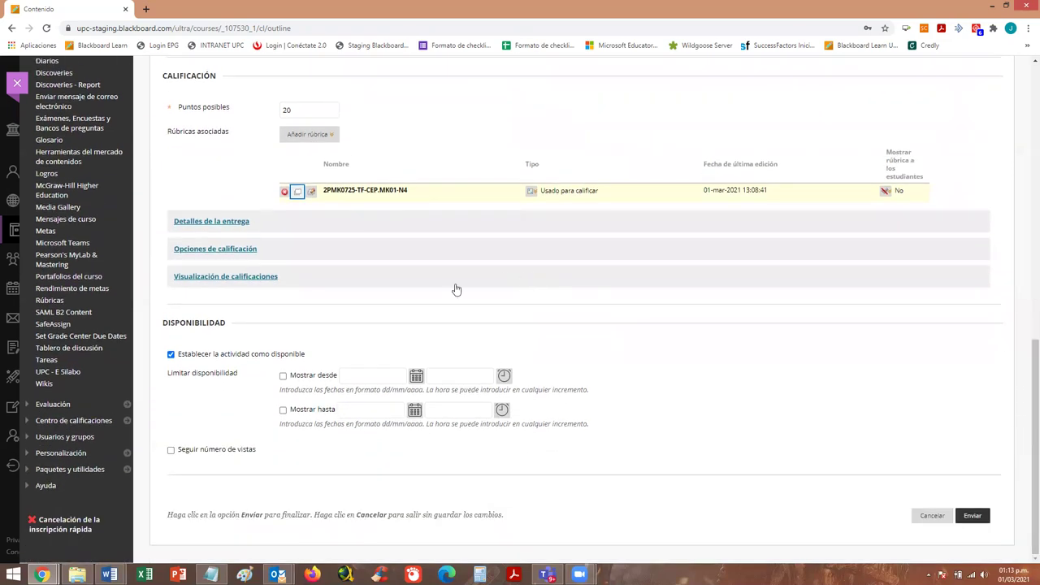
pyautogui.scroll(4, 355, 355)
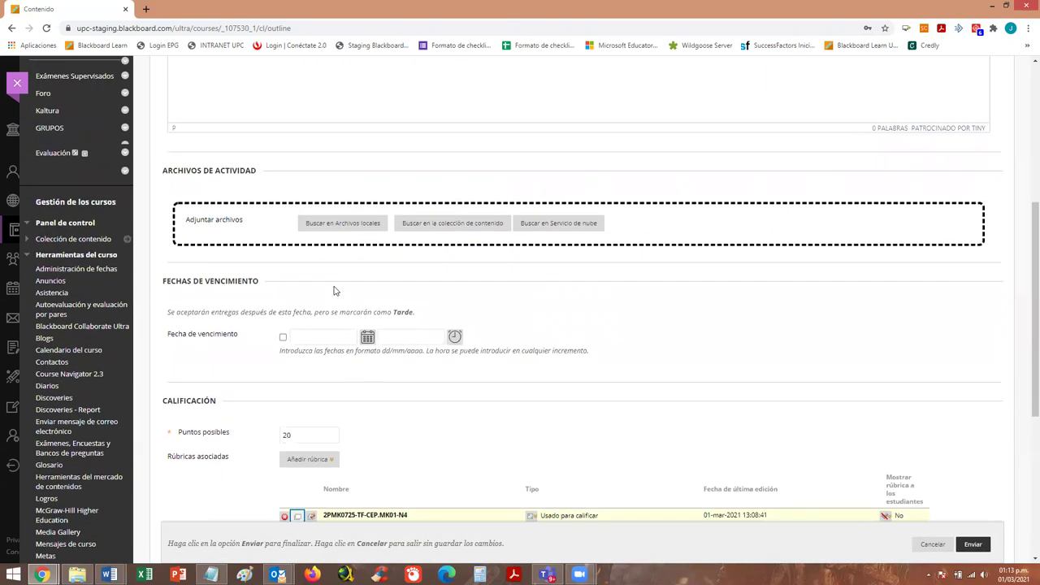
pyautogui.scroll(5, 333, 291)
pyautogui.scroll(-9, 334, 291)
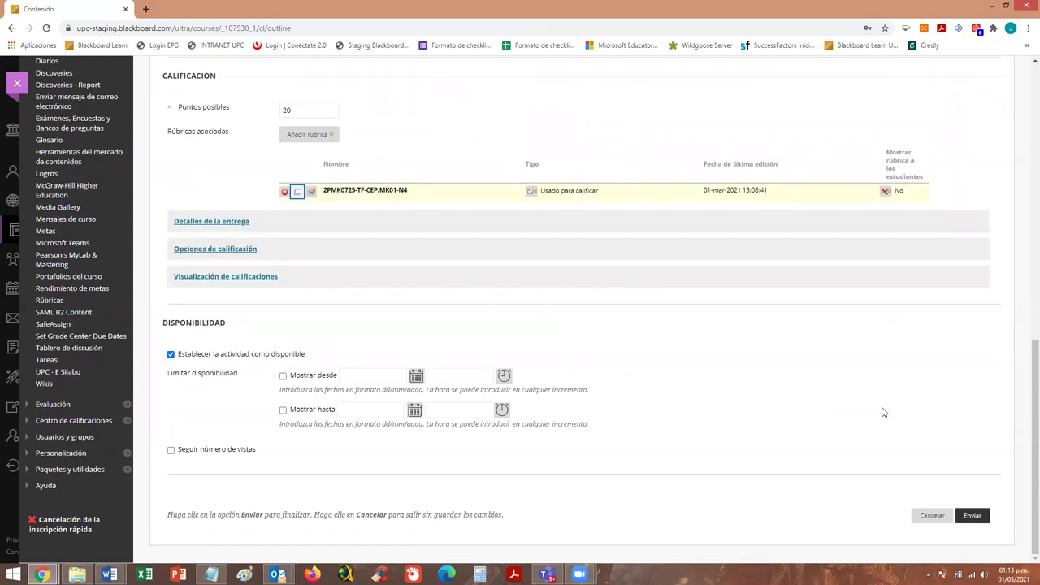
pyautogui.click(972, 520)
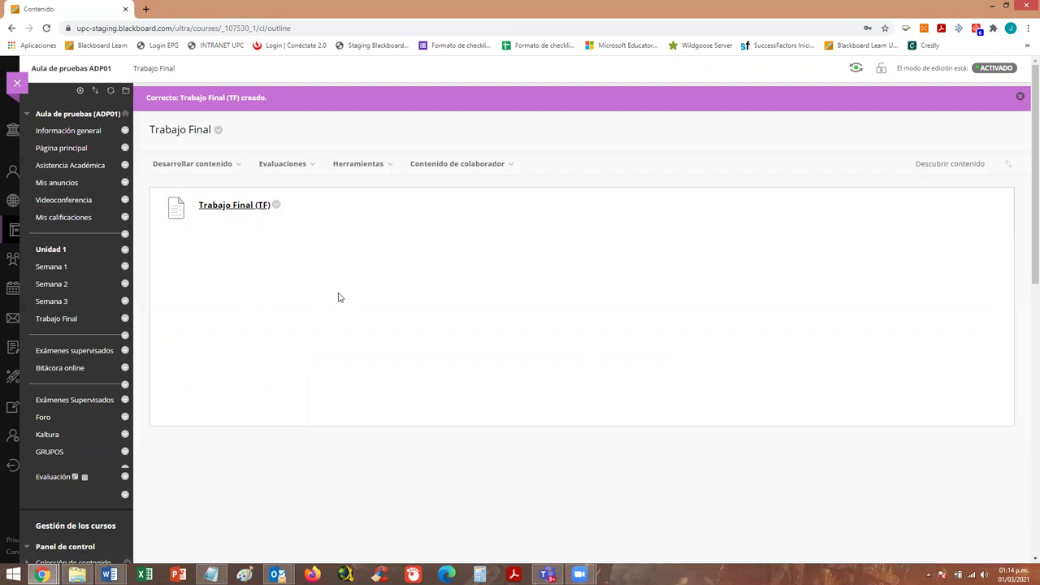
# Reopen the activity Trabajo Final (TF) for editing, check its associated rubric and possible points, and cancel without changes.
pyautogui.click(276, 206)
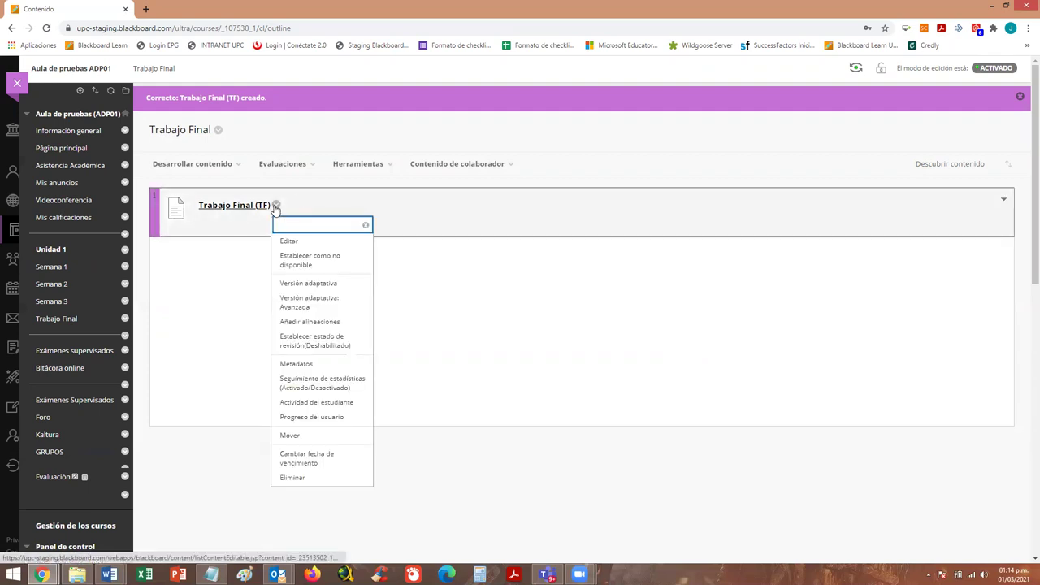
pyautogui.click(296, 246)
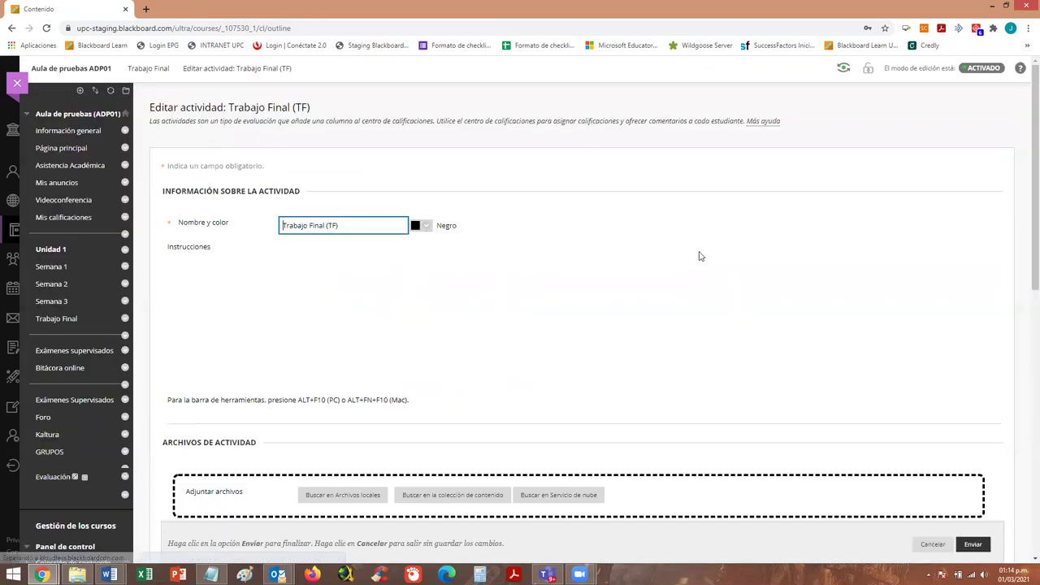
pyautogui.scroll(-7, 778, 270)
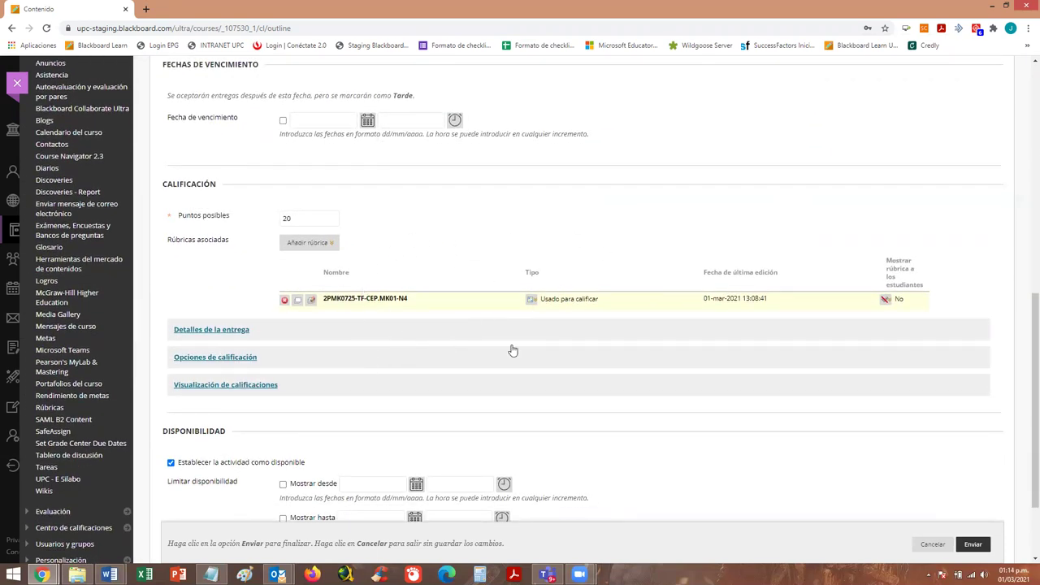
pyautogui.click(928, 545)
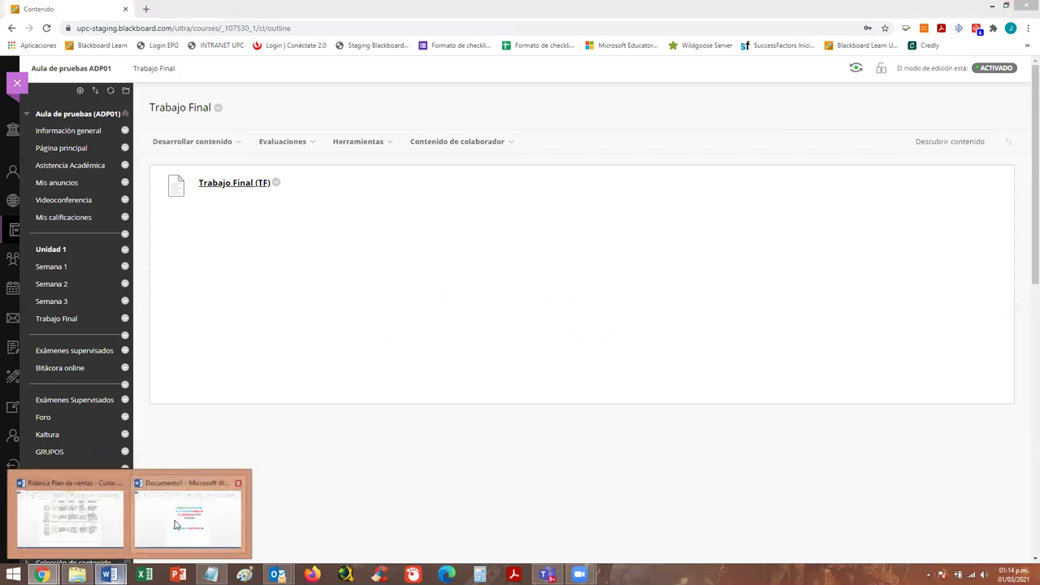
# Switch to the Word document Documento1 and place the cursor after the rubric code 2PMK0725-TF-CEP.MK01-N4 to review its naming format.
pyautogui.click(190, 512)
pyautogui.click(685, 367)
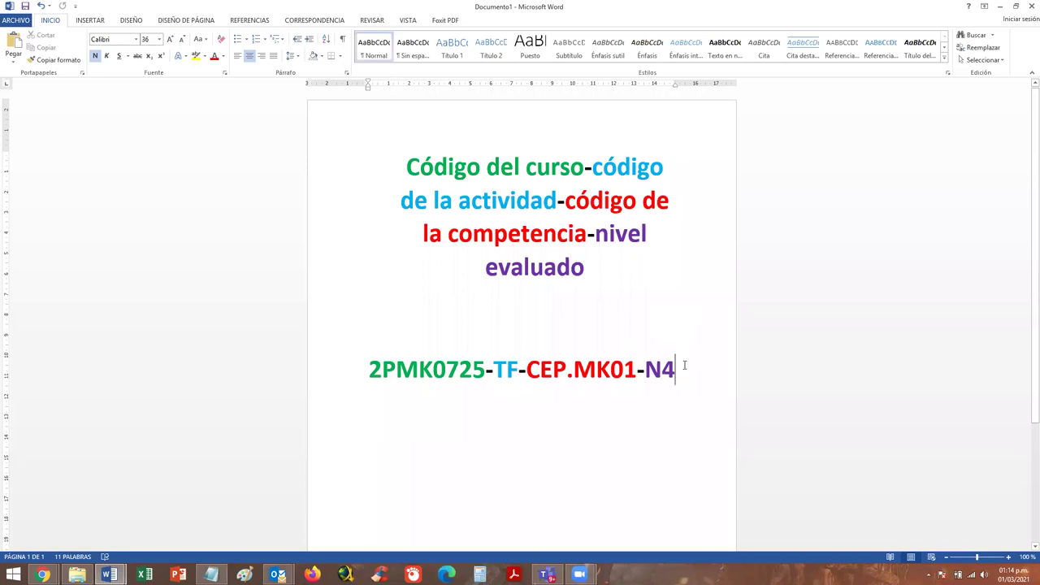